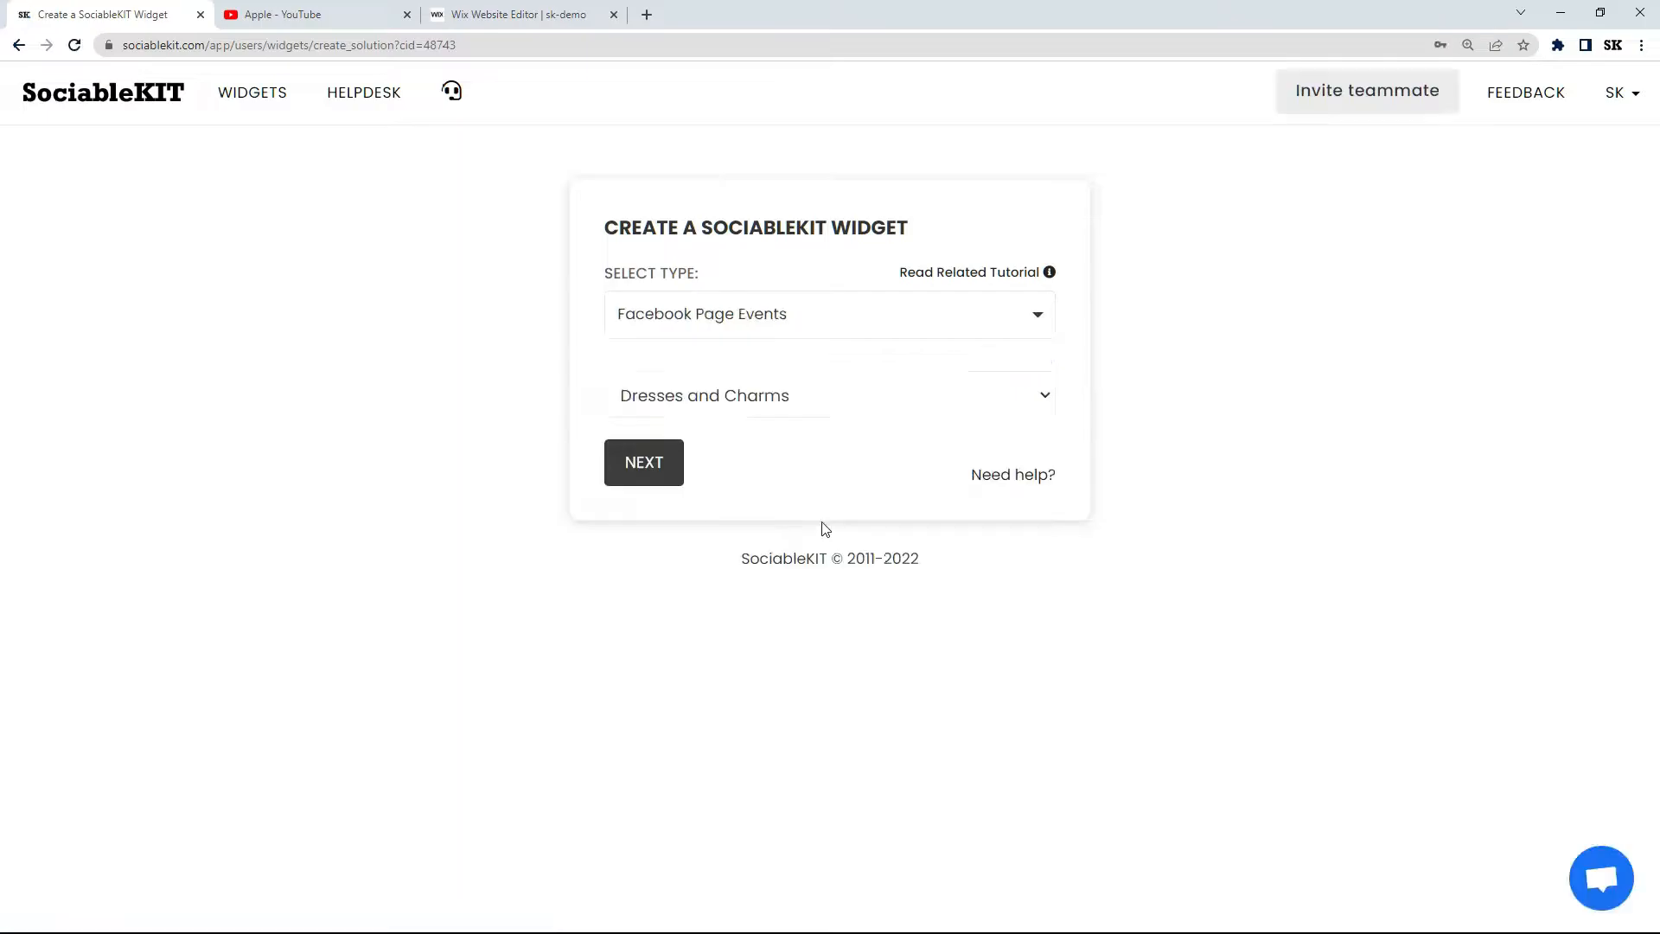
# Set the new widget's type to Youtube Shorts.
pyautogui.click(764, 315)
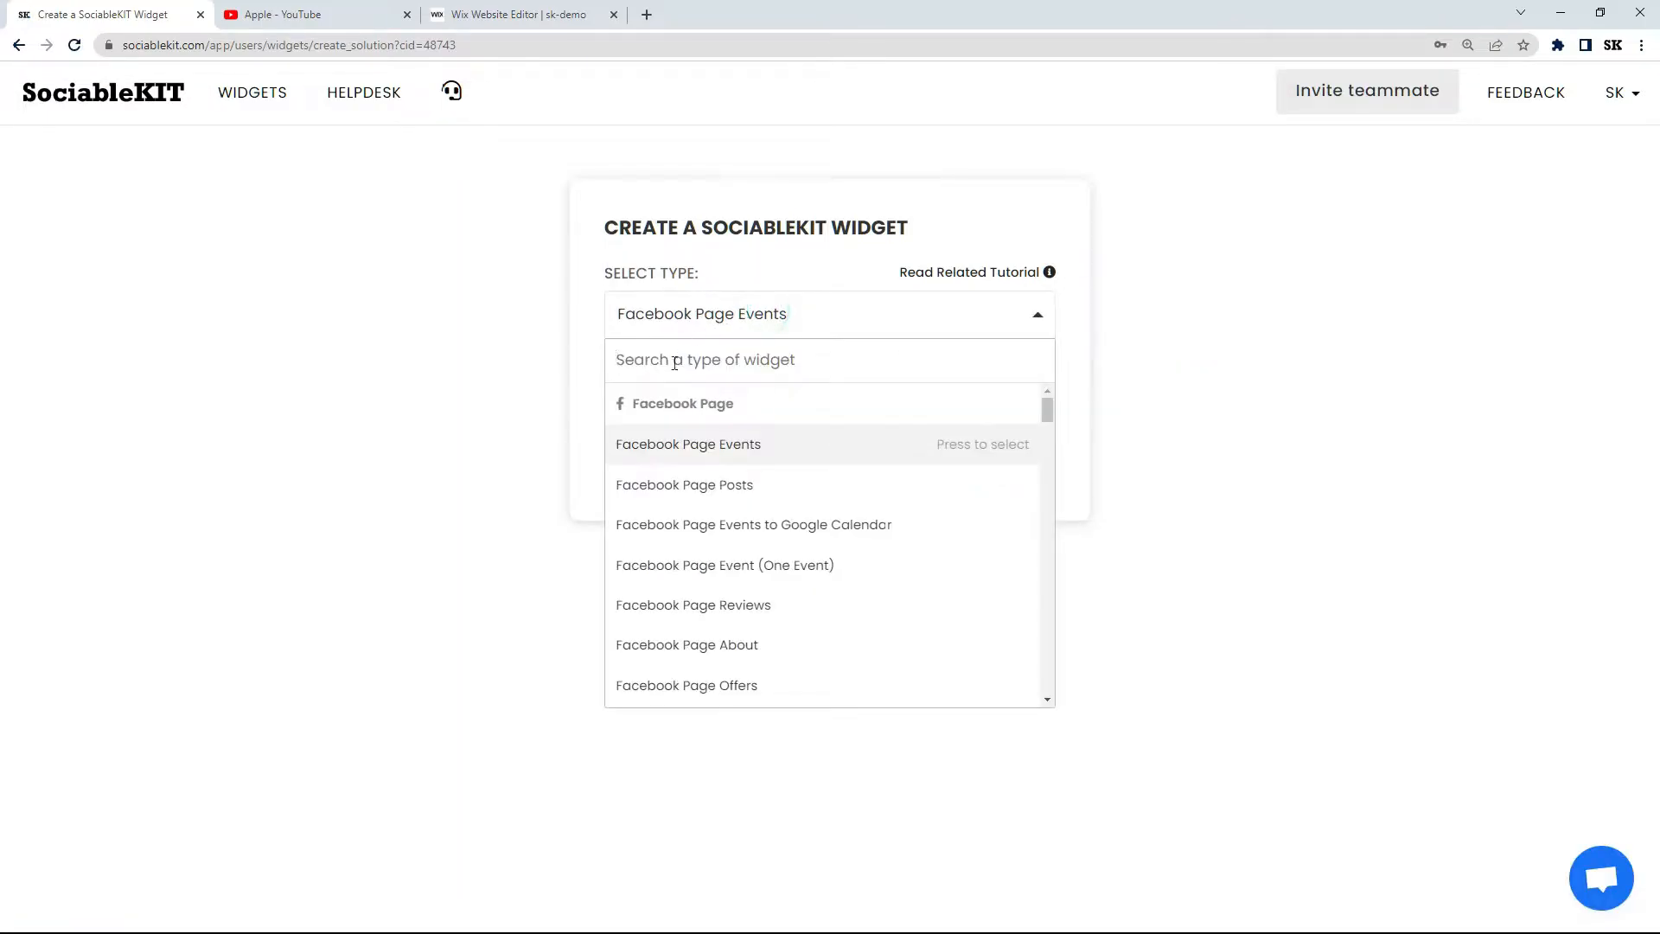
pyautogui.write('Youtube shorts')
pyautogui.click(620, 405)
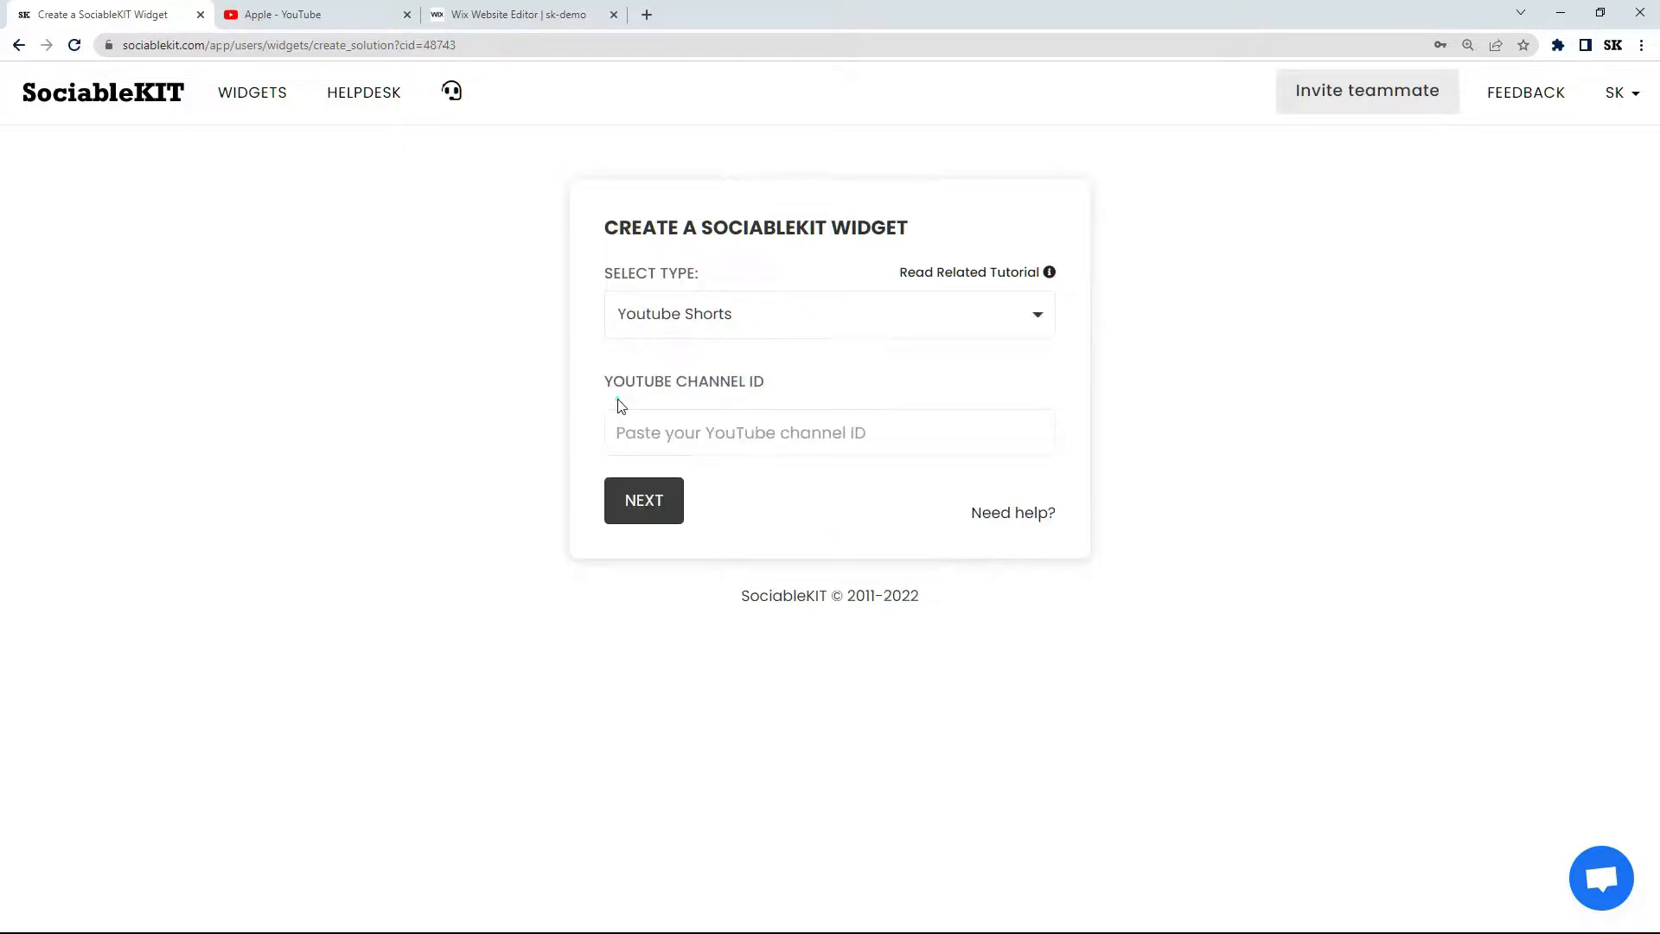
# Copy the Apple YouTube channel's URL, paste it as the YouTube channel ID and create the widget.
pyautogui.click(325, 24)
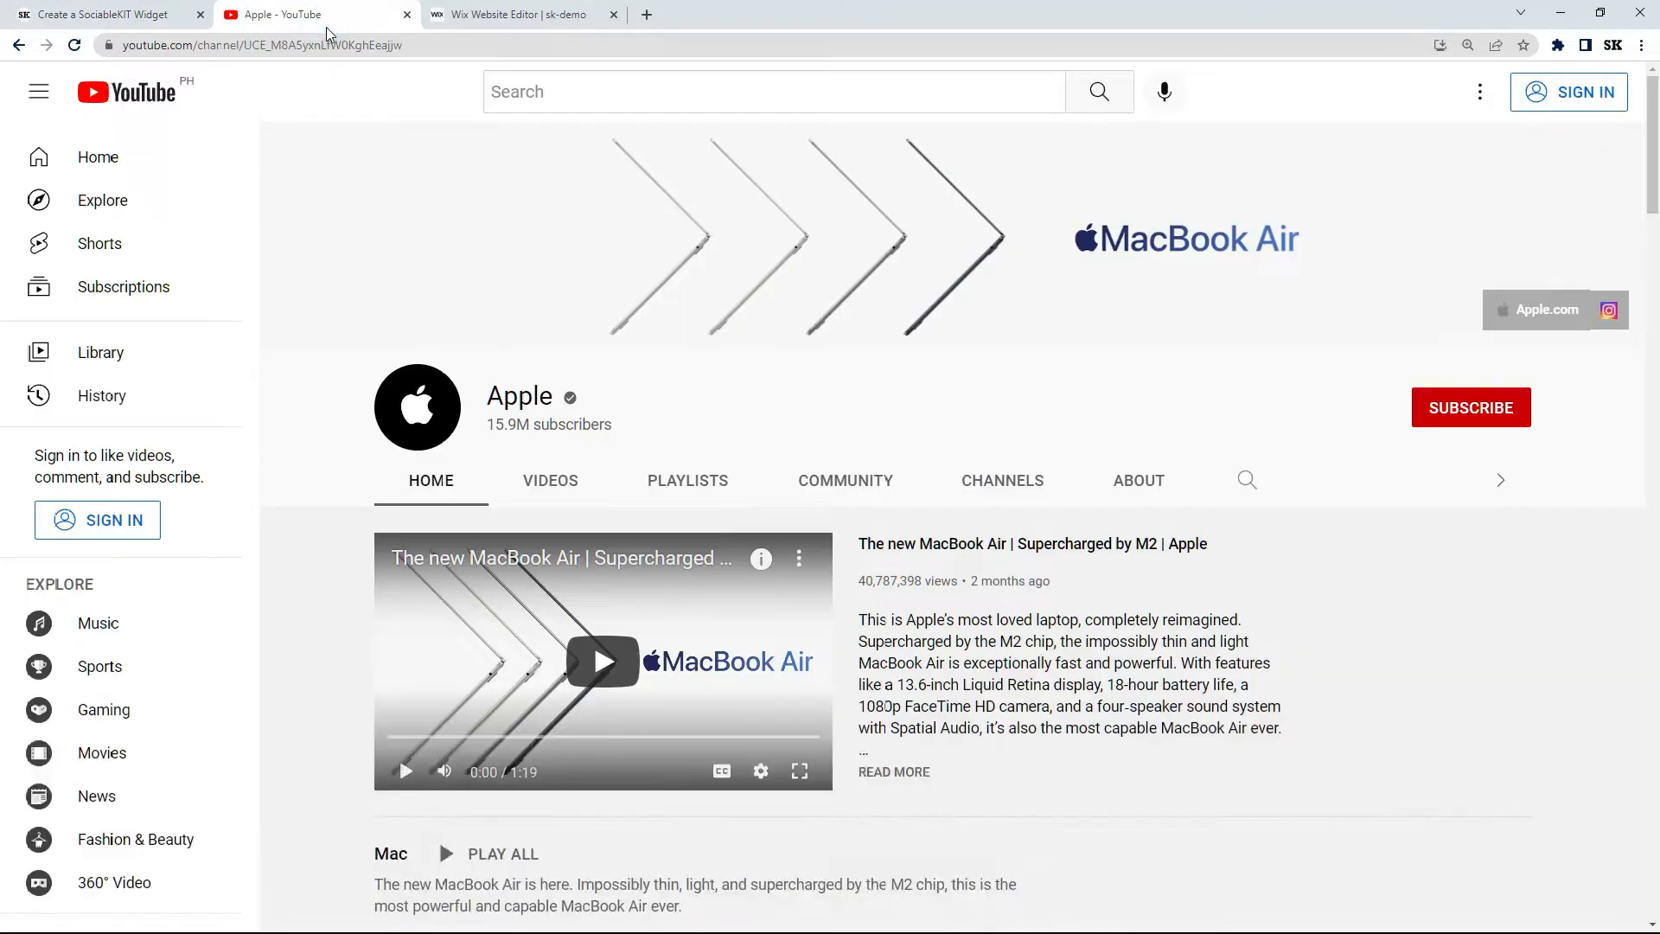
pyautogui.click(208, 49)
pyautogui.rightClick(206, 51)
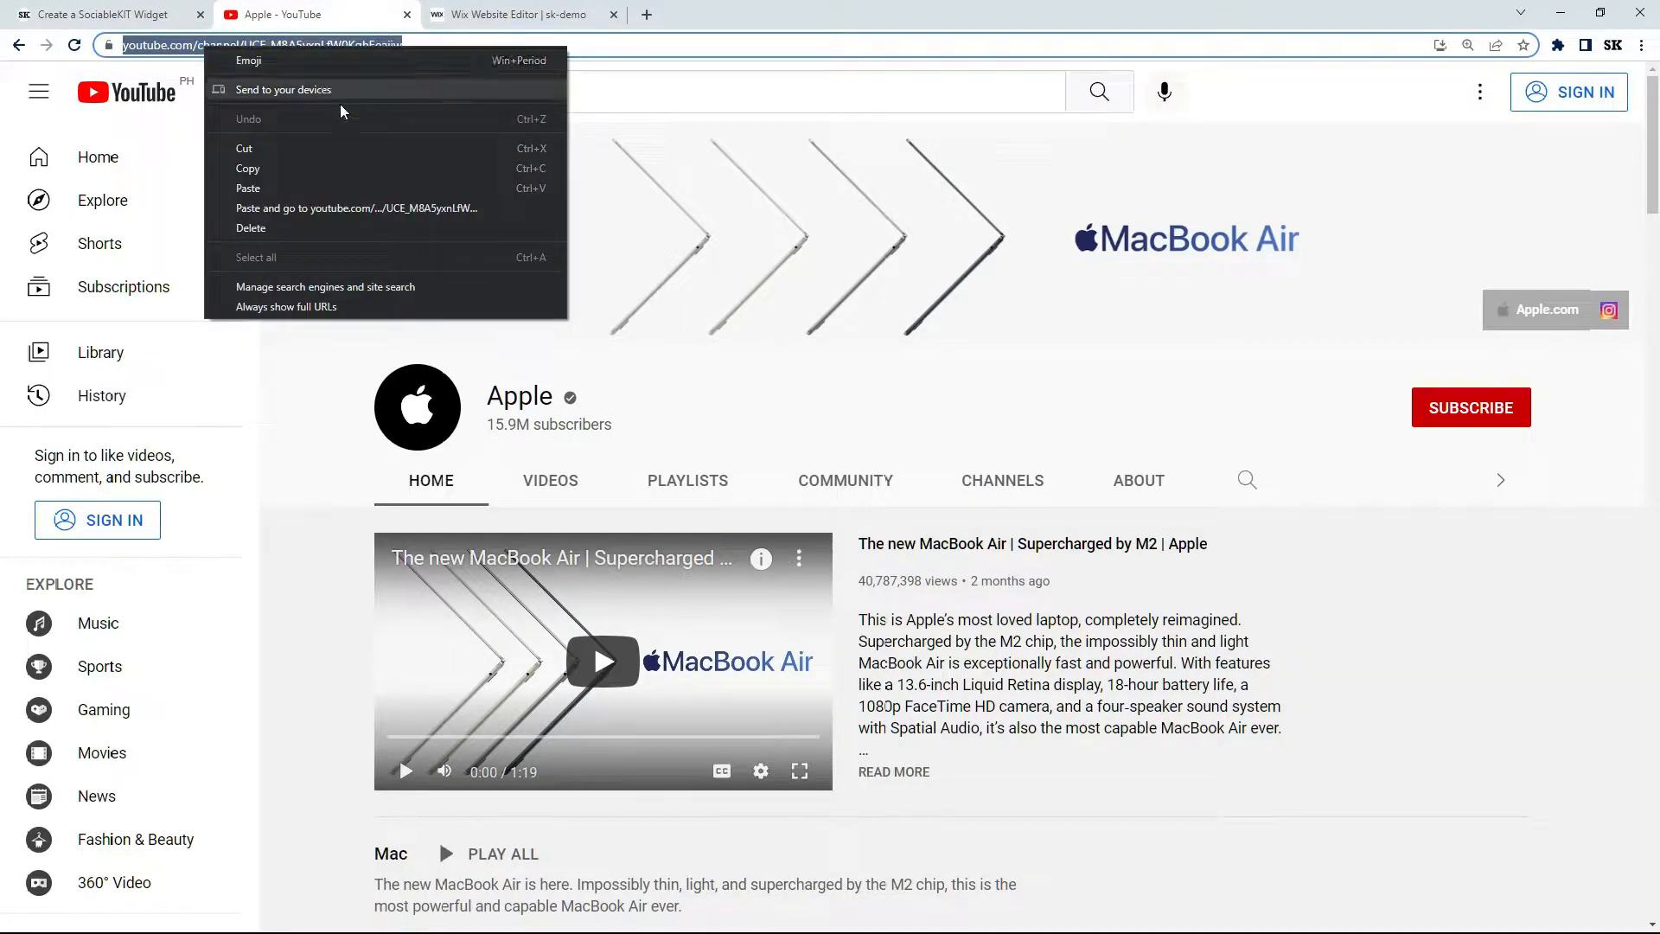
pyautogui.click(289, 164)
pyautogui.click(139, 19)
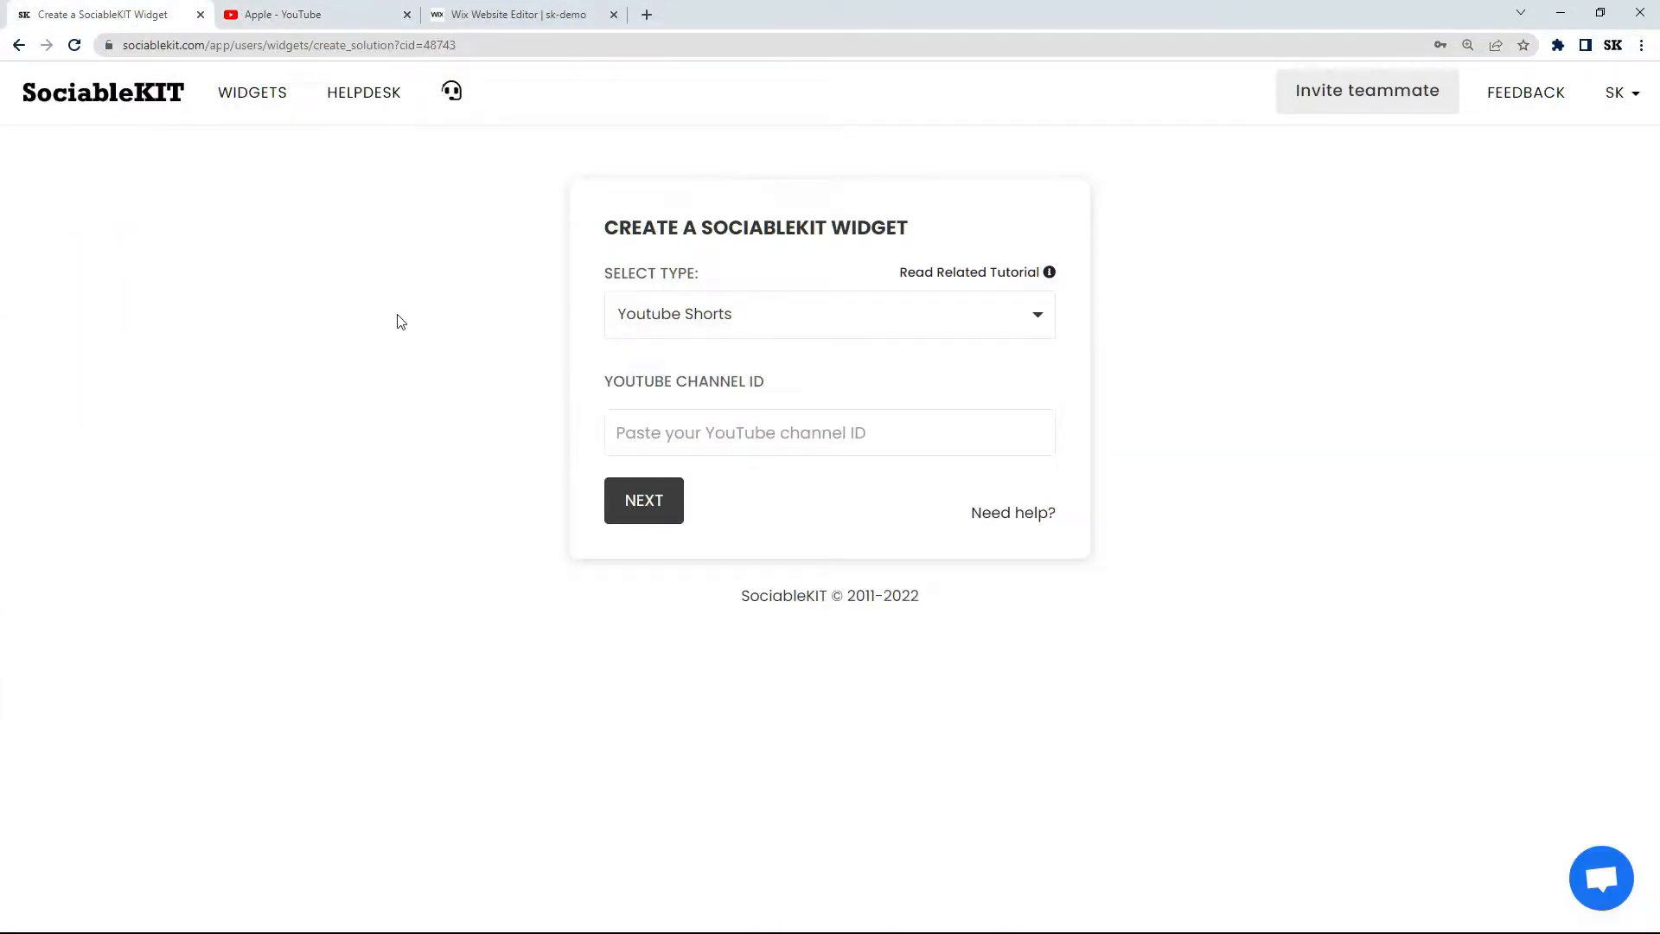
pyautogui.rightClick(704, 432)
pyautogui.click(776, 566)
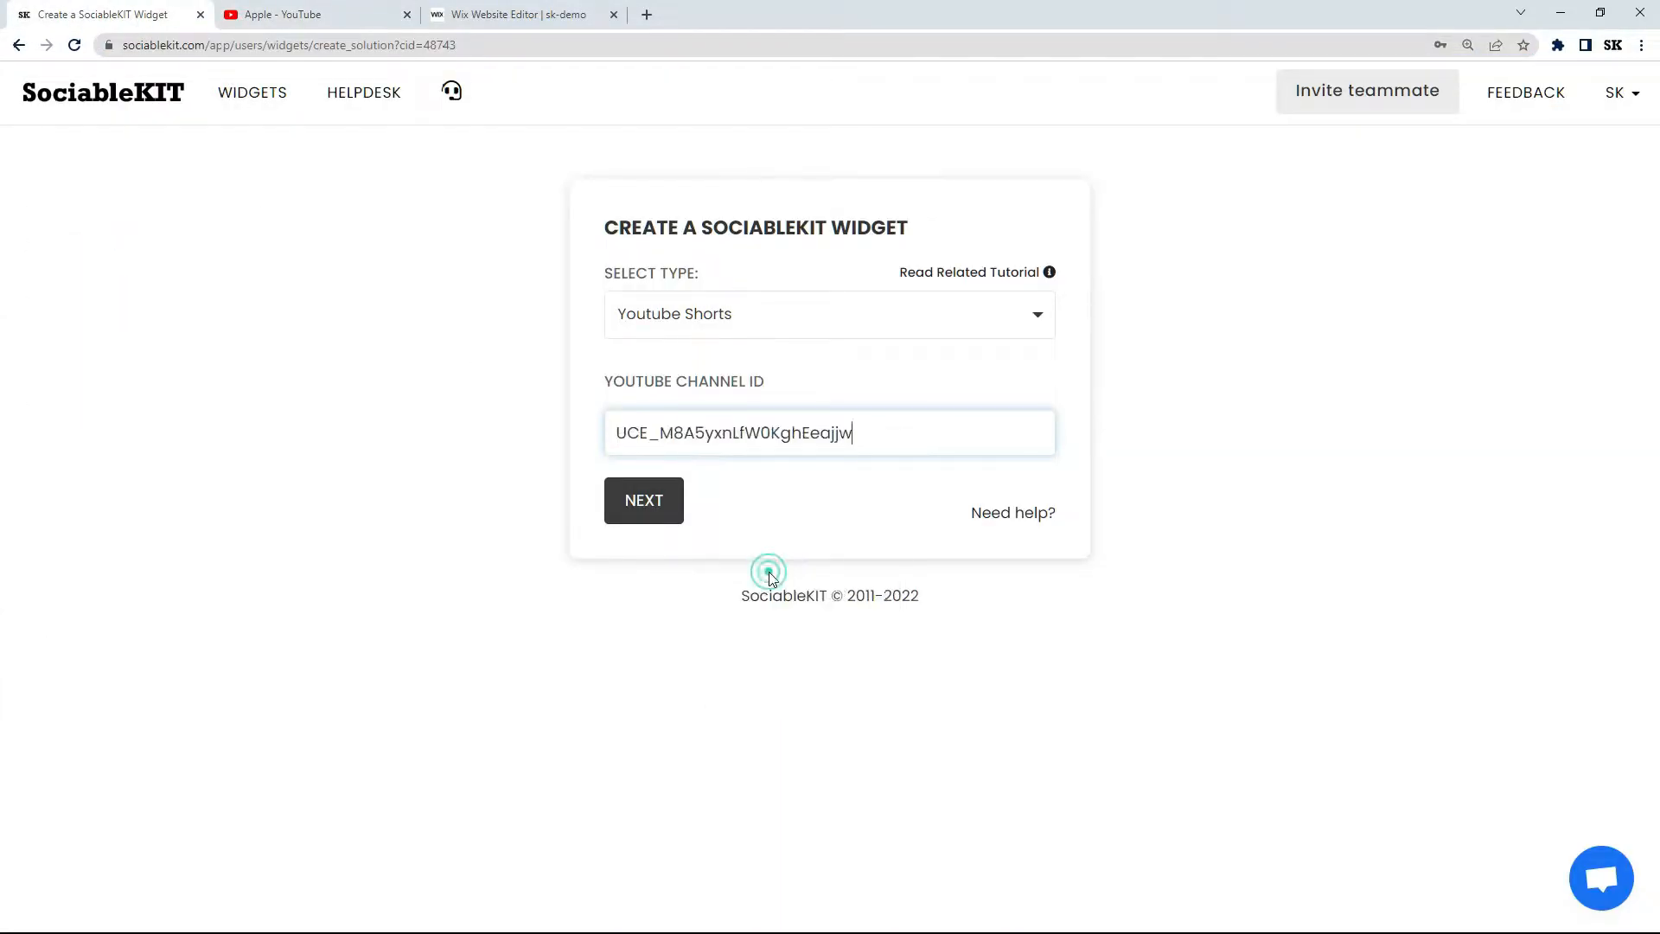
pyautogui.click(644, 506)
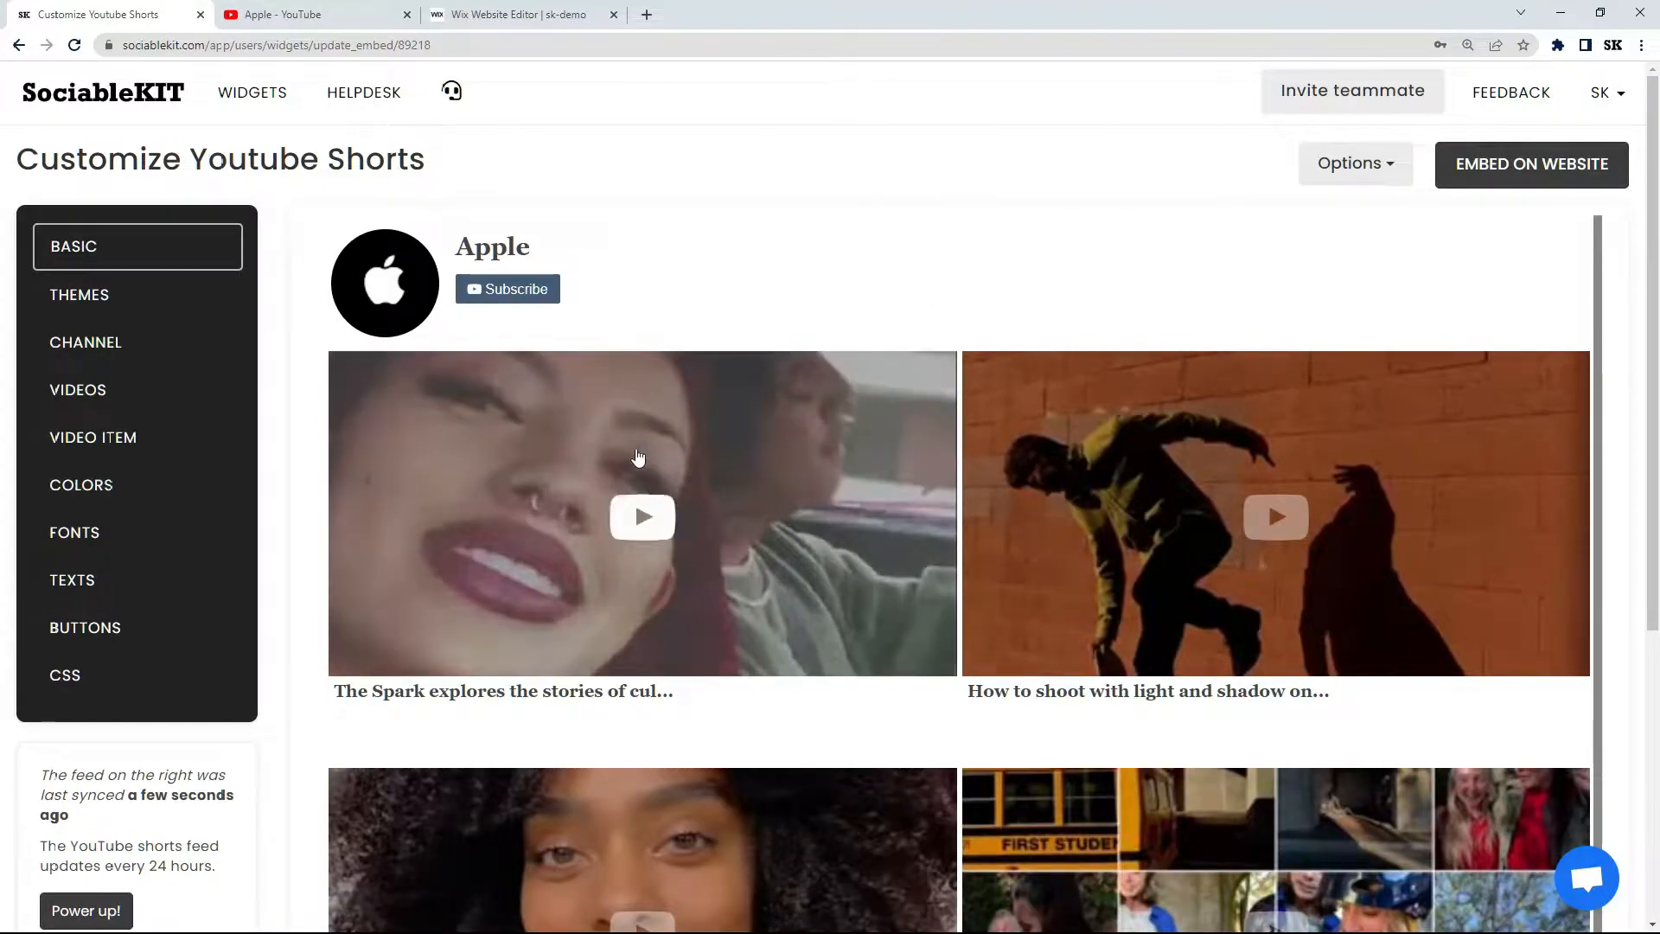
# Set the videos layout to Carousel, save the change and page forward through the preview.
pyautogui.click(216, 389)
pyautogui.click(396, 289)
pyautogui.click(407, 342)
pyautogui.click(448, 539)
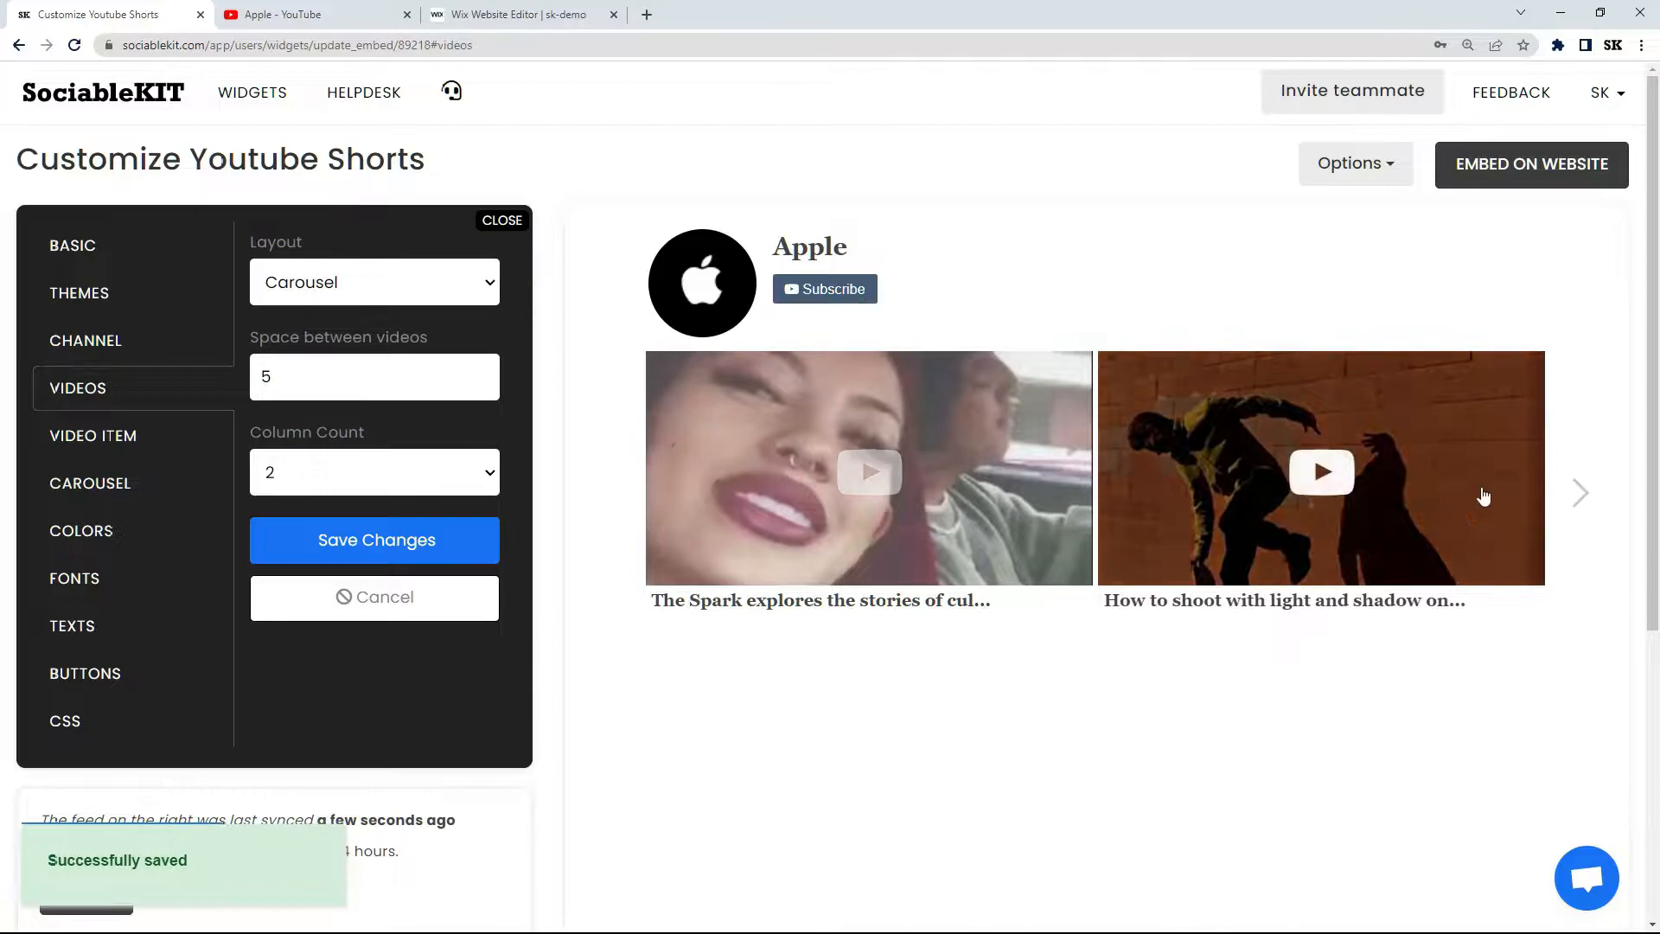
pyautogui.click(1572, 490)
pyautogui.click(1571, 490)
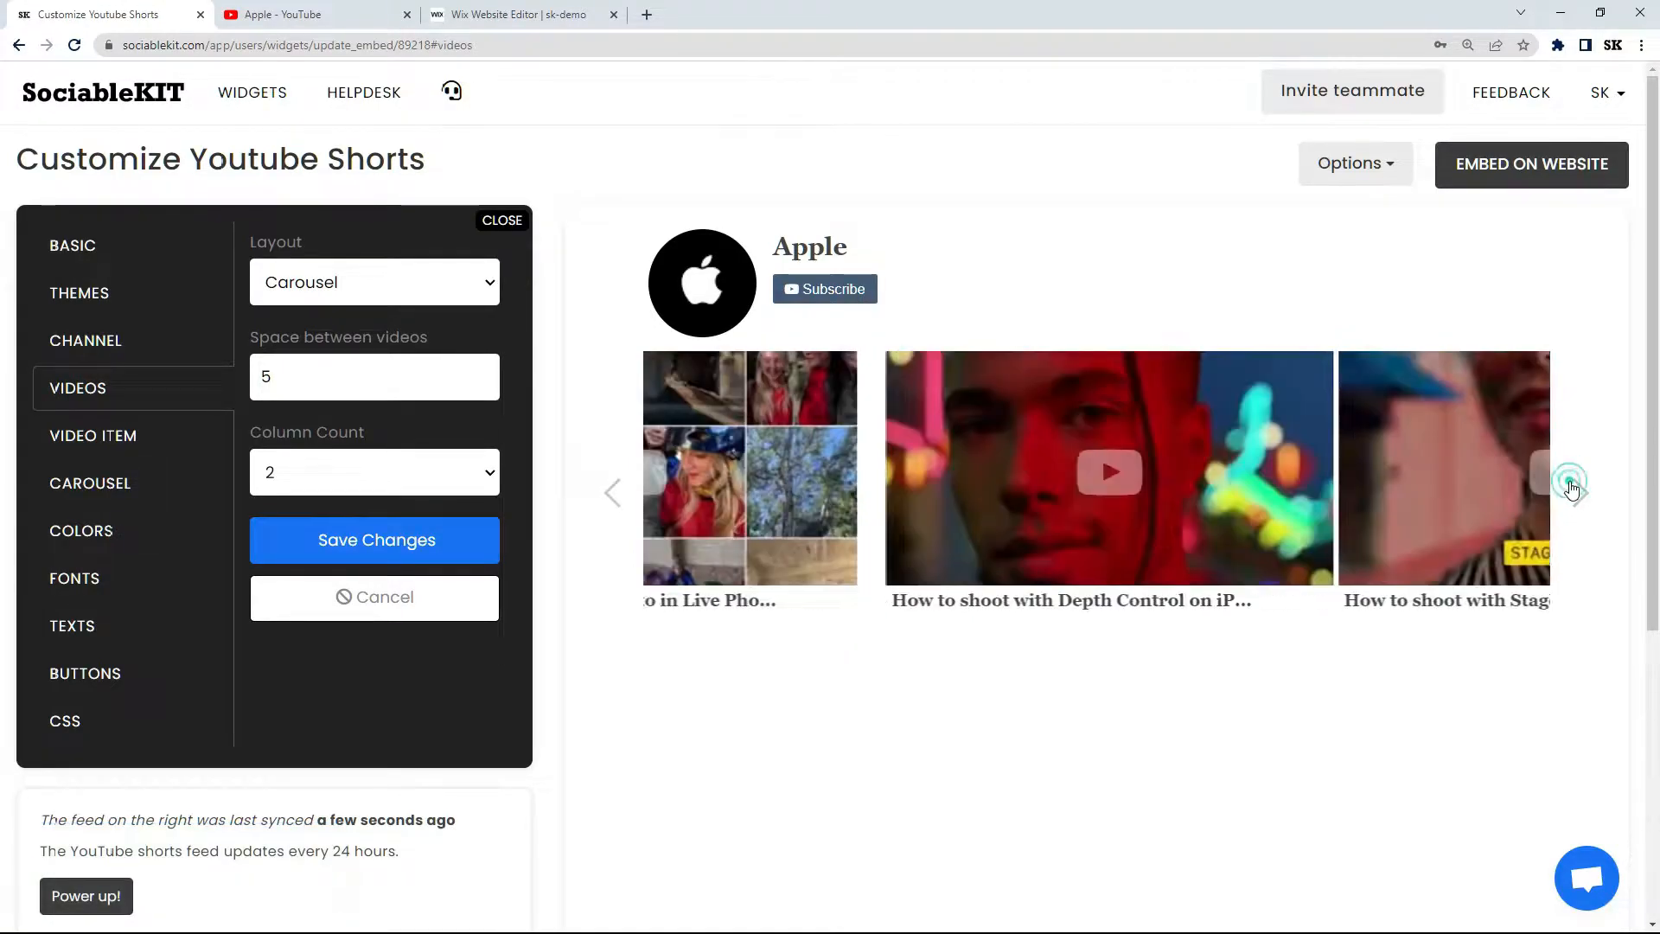
pyautogui.click(1571, 490)
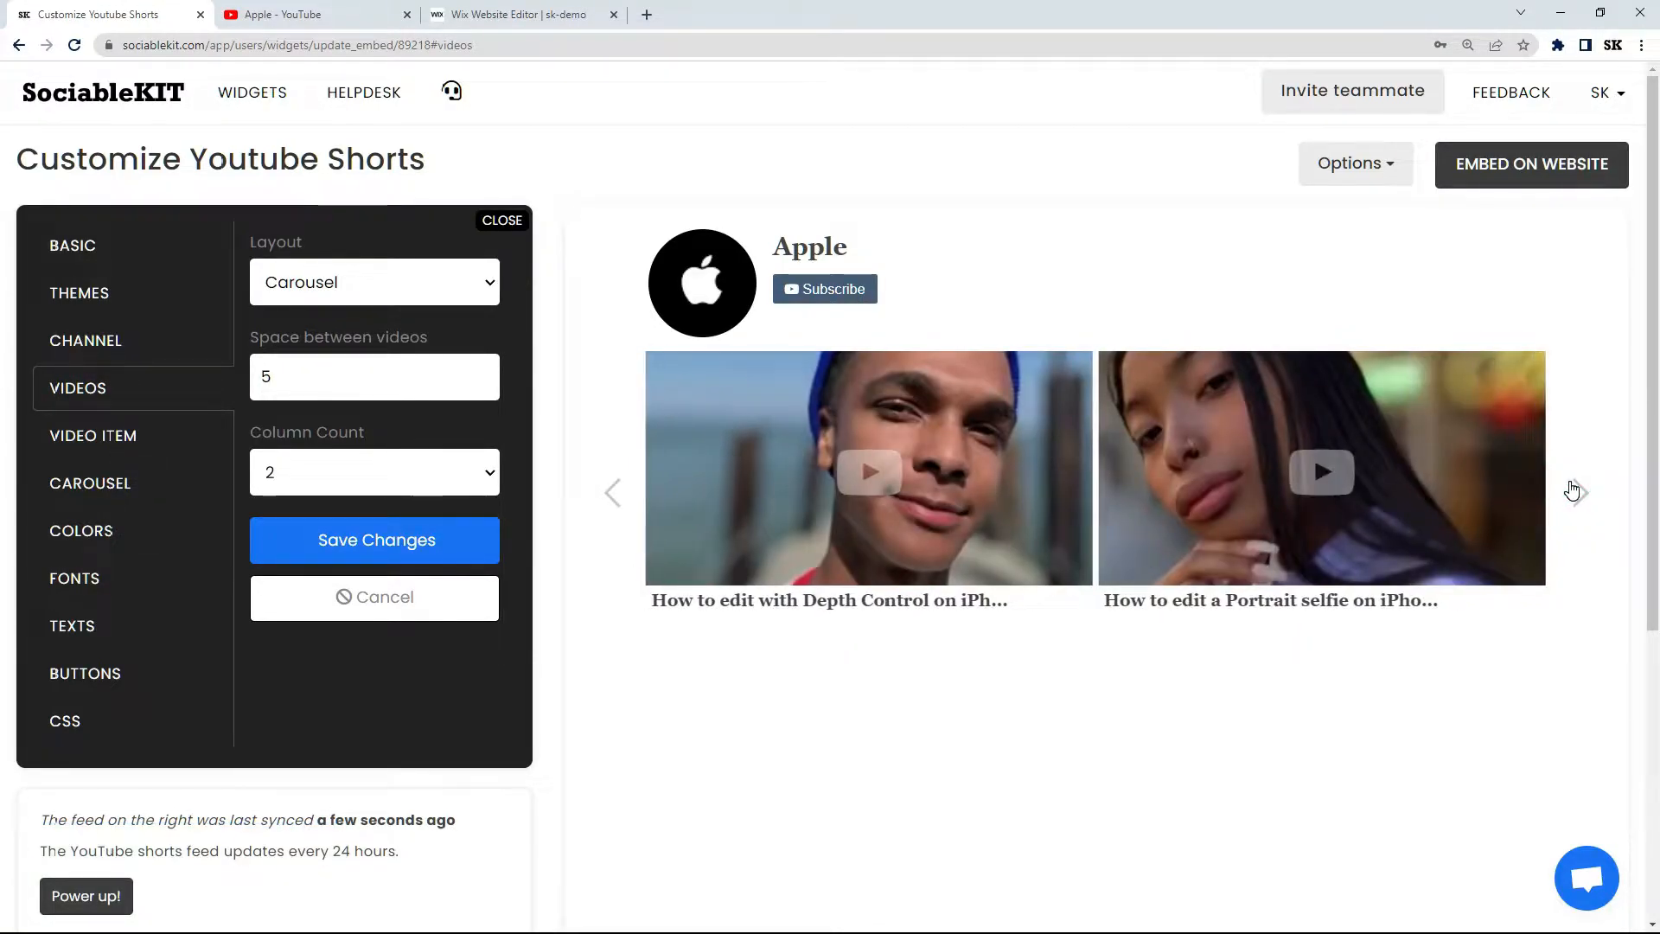
pyautogui.click(1571, 489)
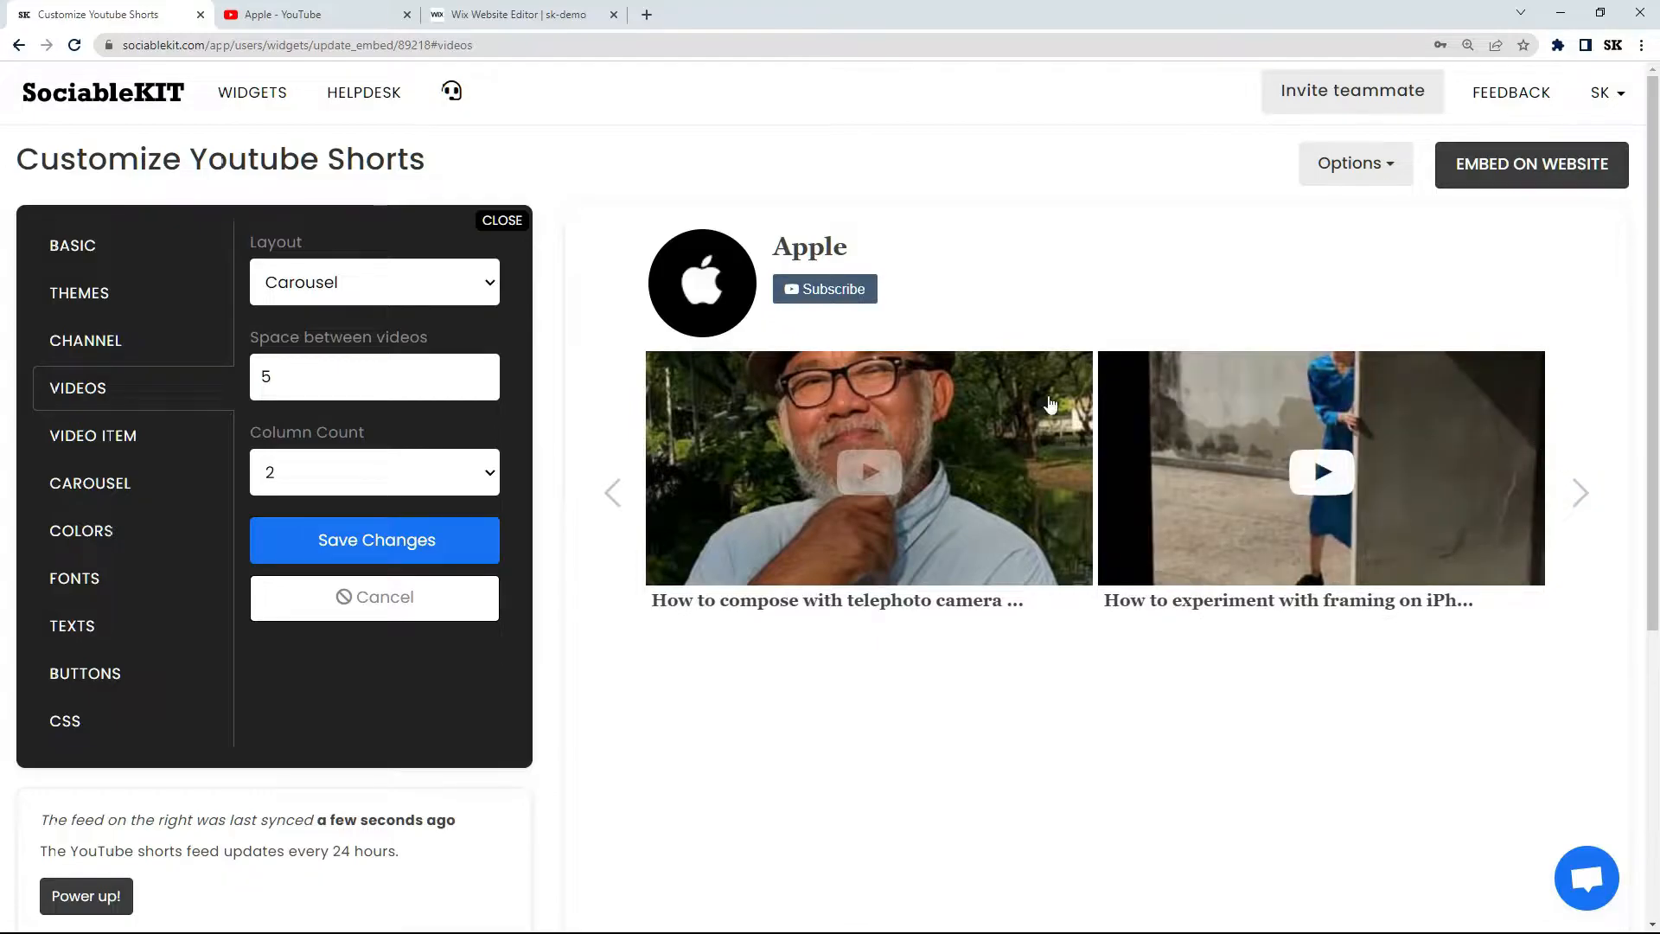
# Set the videos layout to Grid and save the change.
pyautogui.click(460, 289)
pyautogui.click(422, 318)
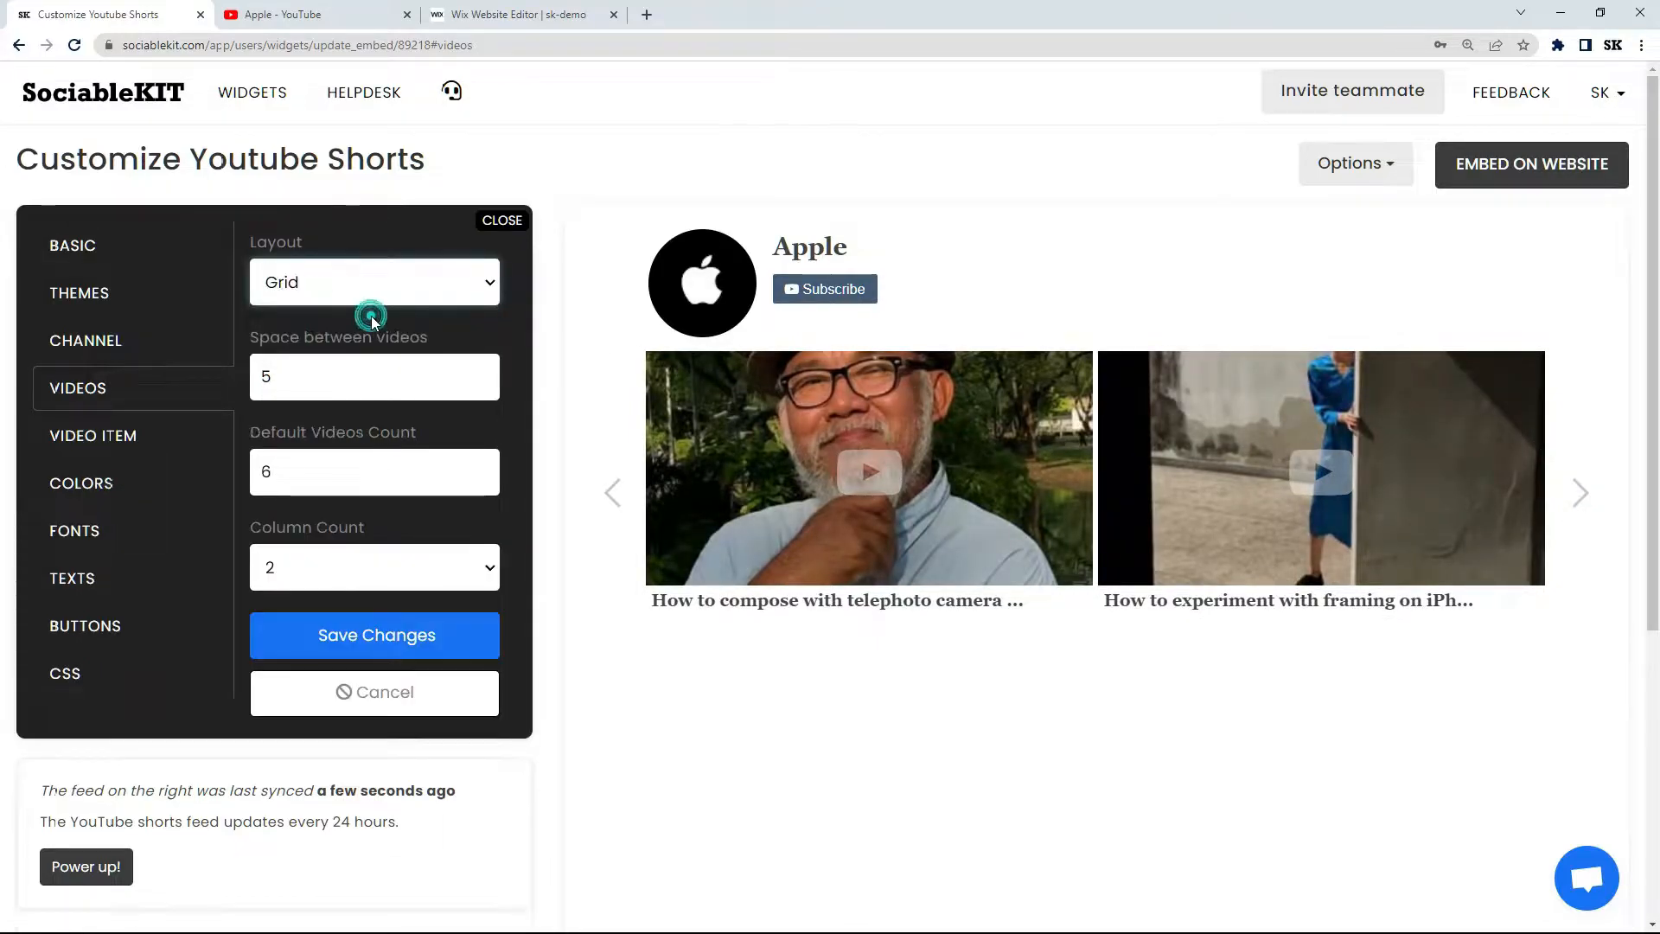
pyautogui.click(377, 635)
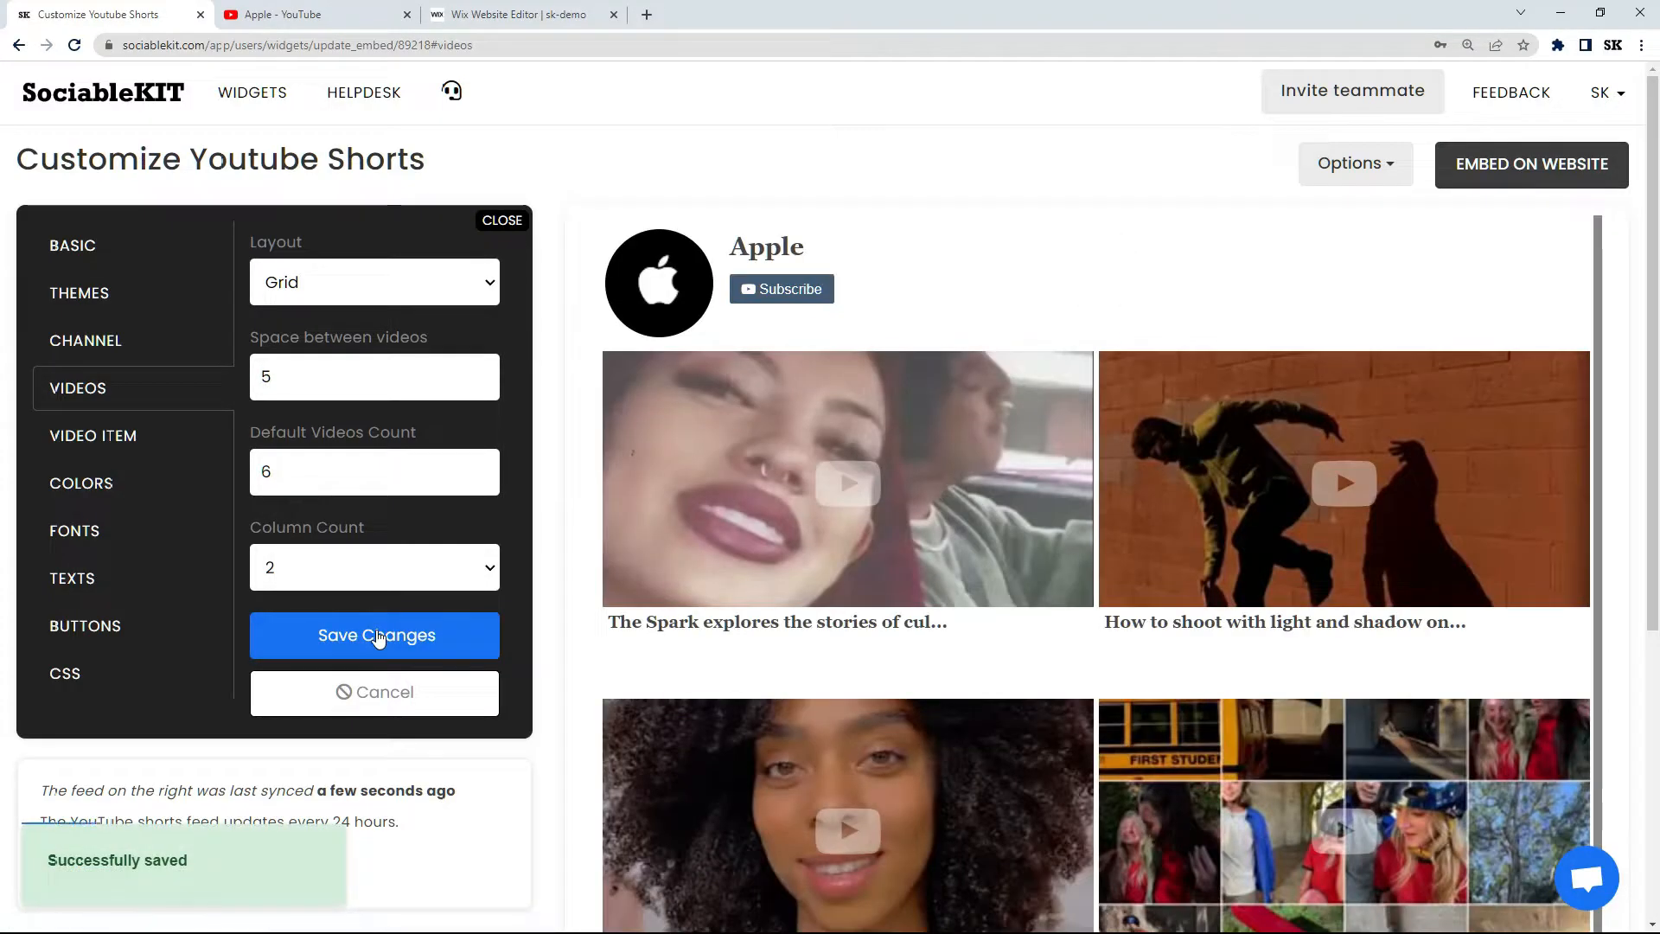
# Set the popup background color to #000000 and the popup font color to #ffffff, and save the changes.
pyautogui.click(195, 485)
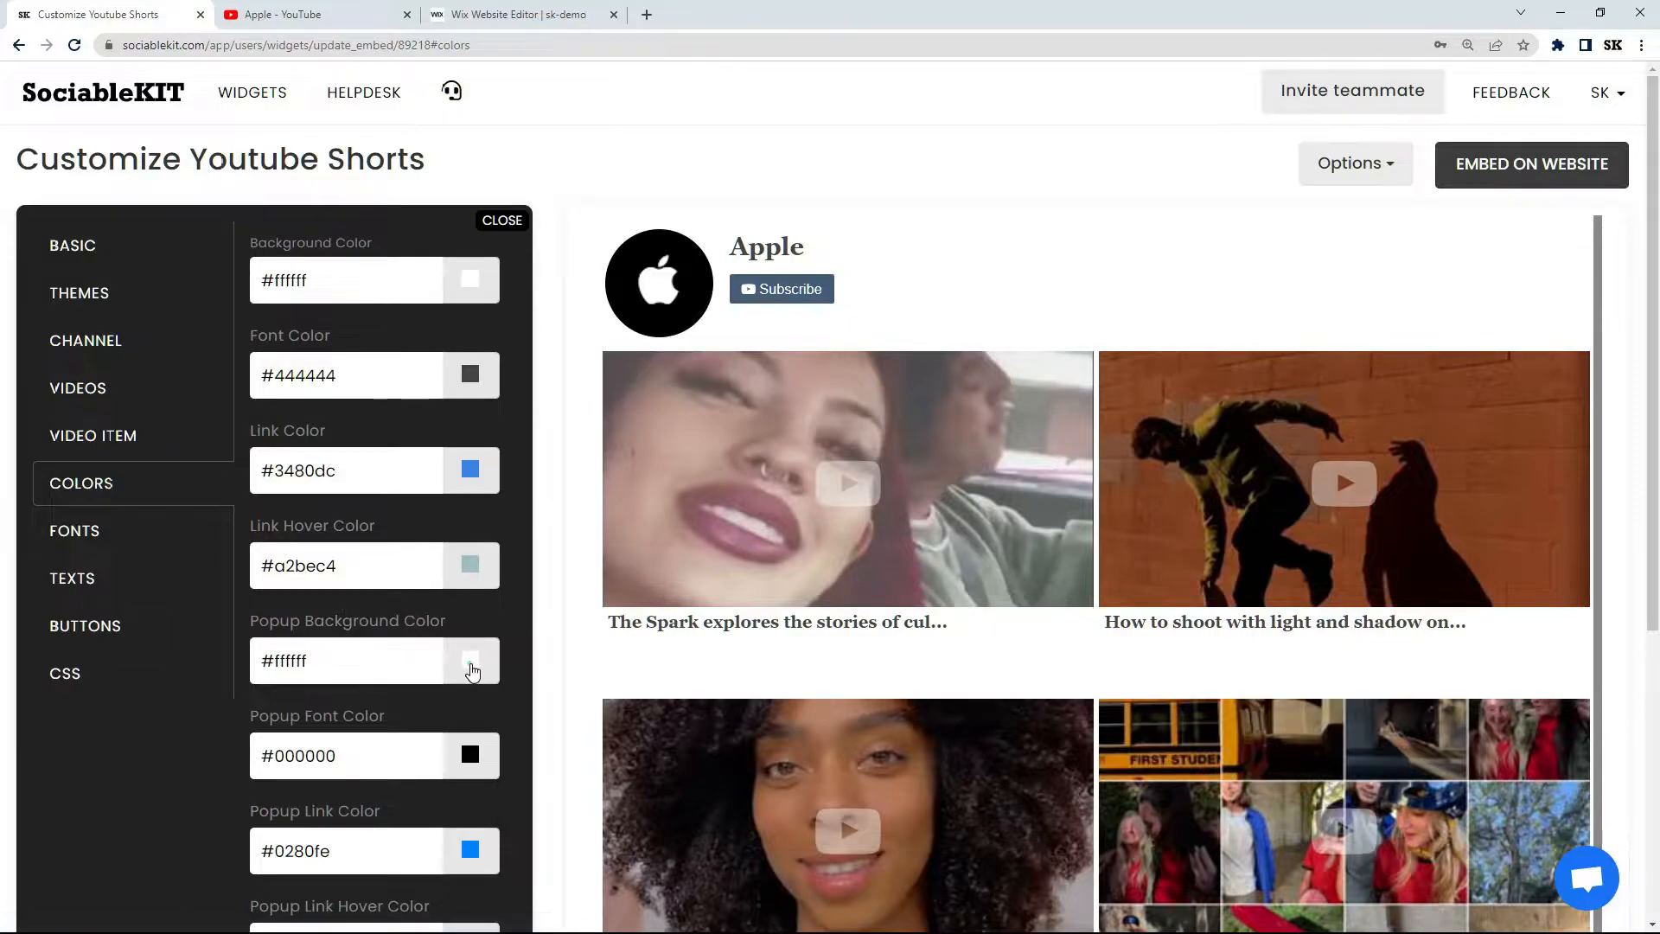
pyautogui.click(471, 665)
pyautogui.click(357, 793)
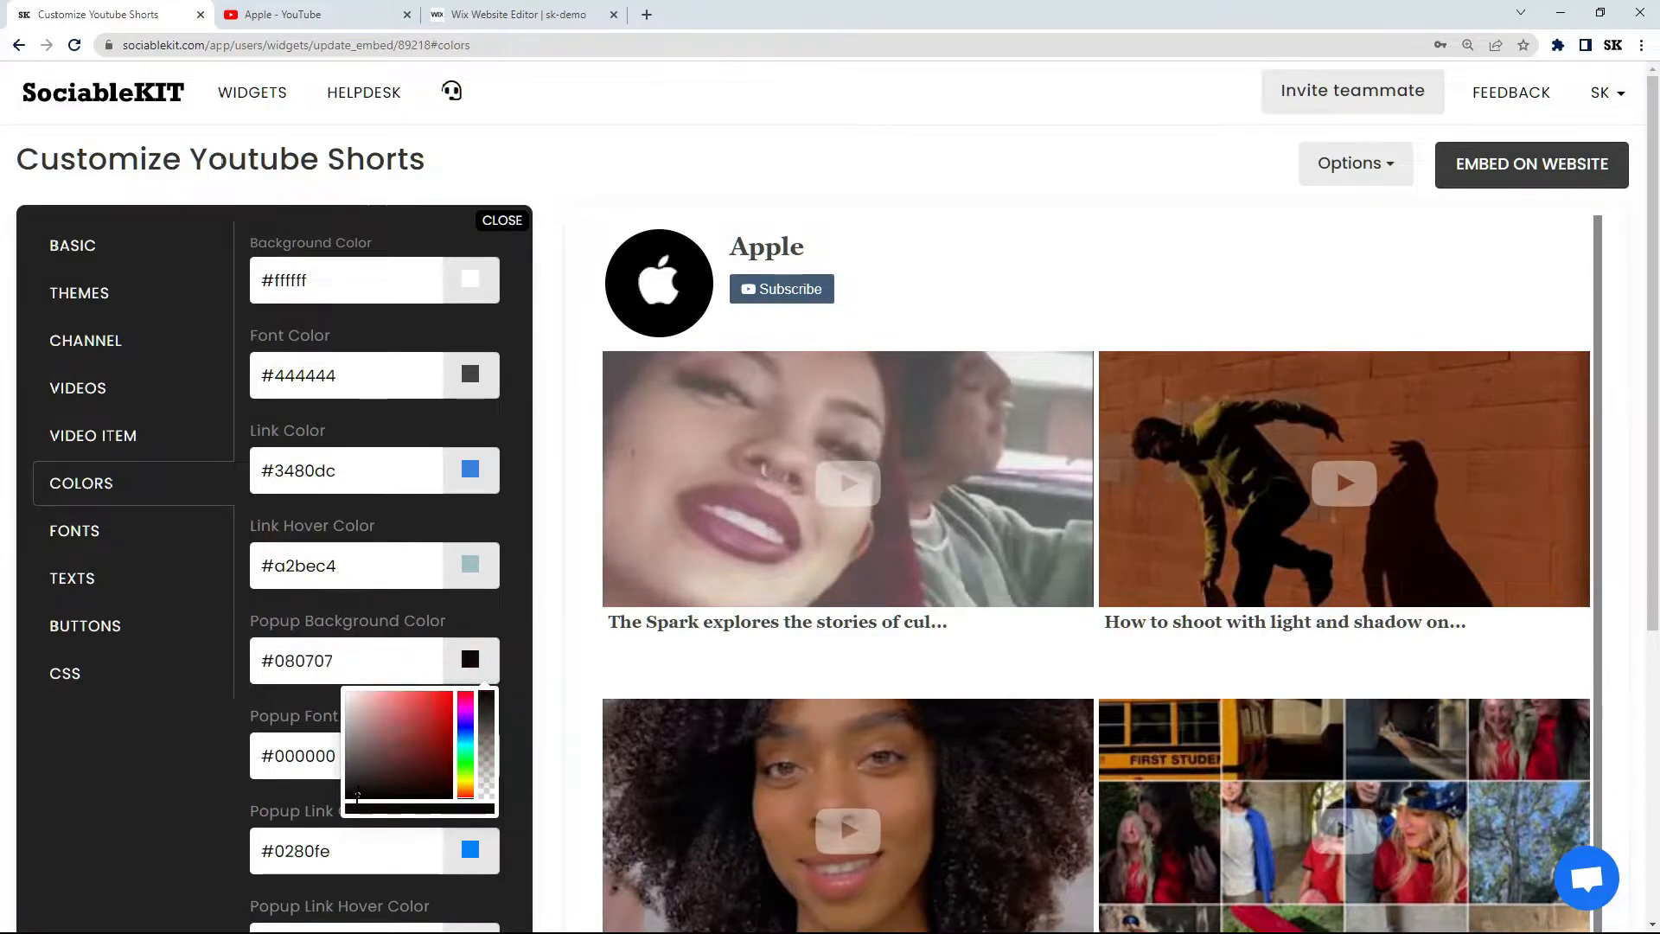
pyautogui.click(315, 689)
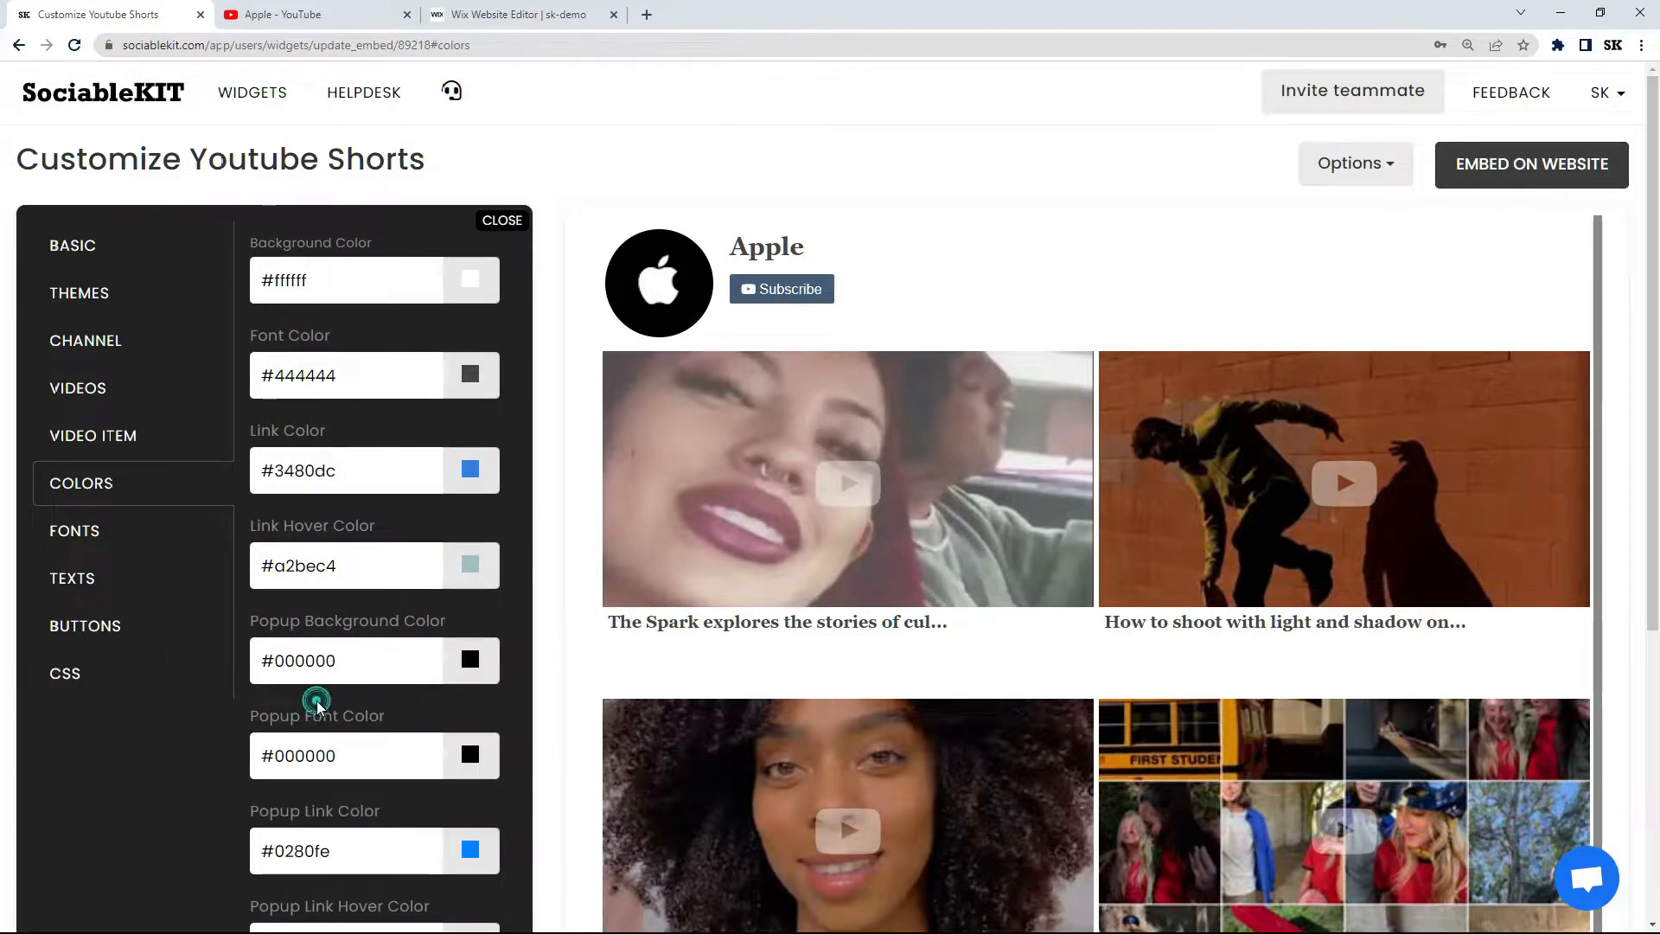
pyautogui.click(470, 761)
pyautogui.moveTo(447, 792); pyautogui.dragTo(337, 775)
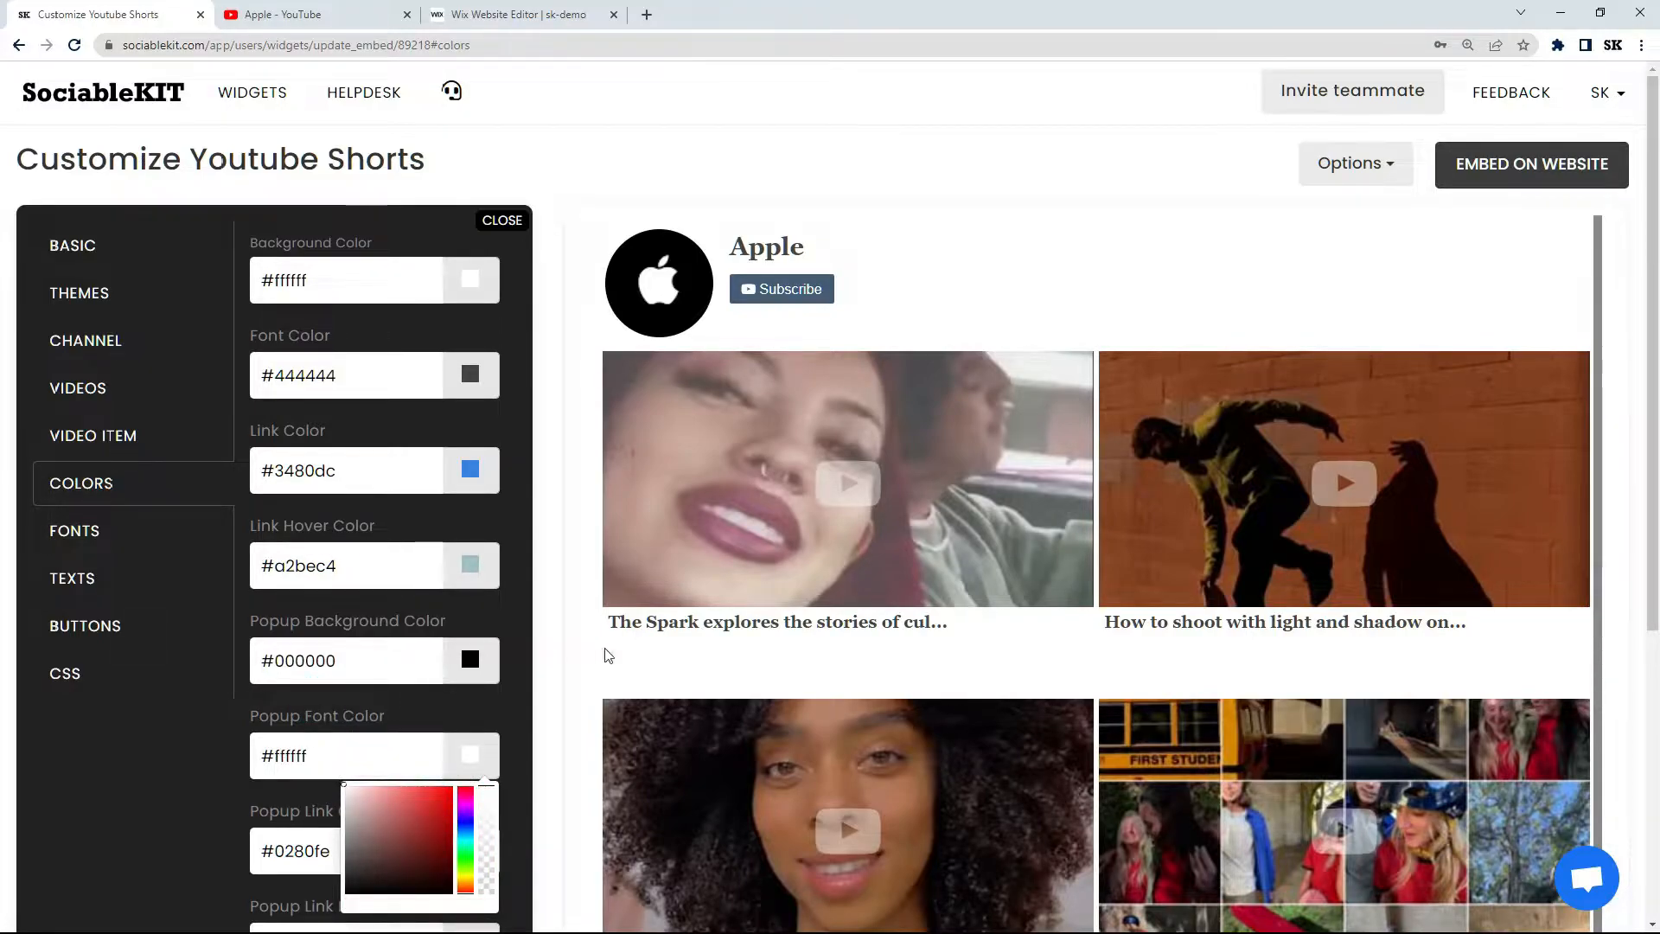
pyautogui.moveTo(1654, 520); pyautogui.dragTo(1656, 653)
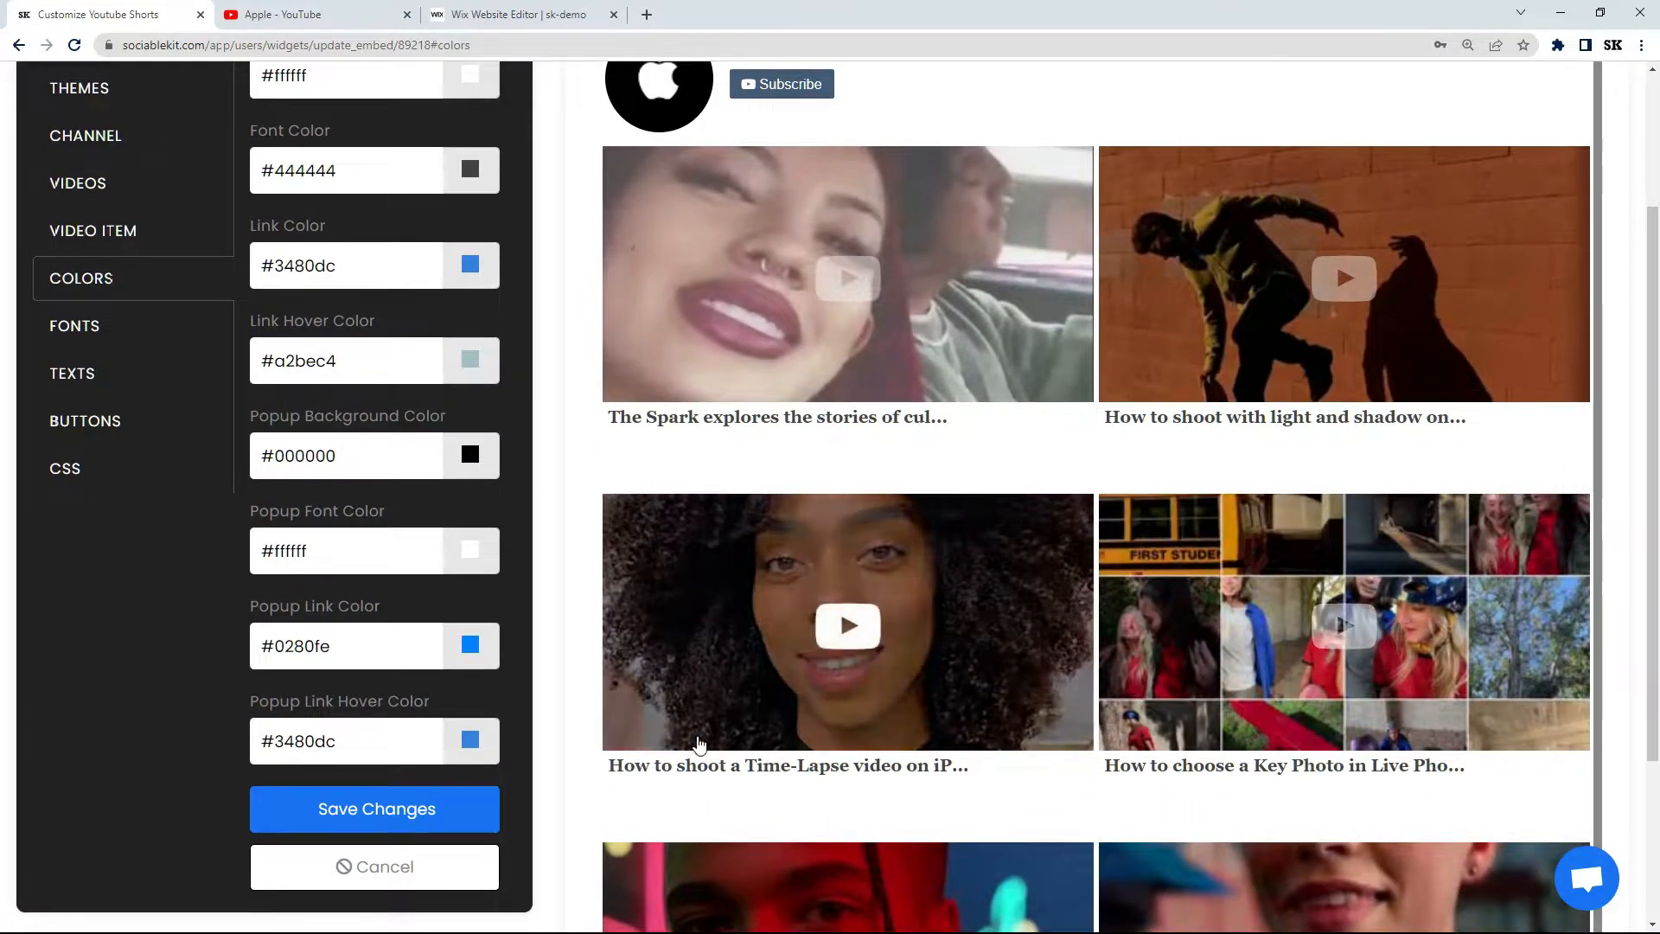
pyautogui.click(461, 794)
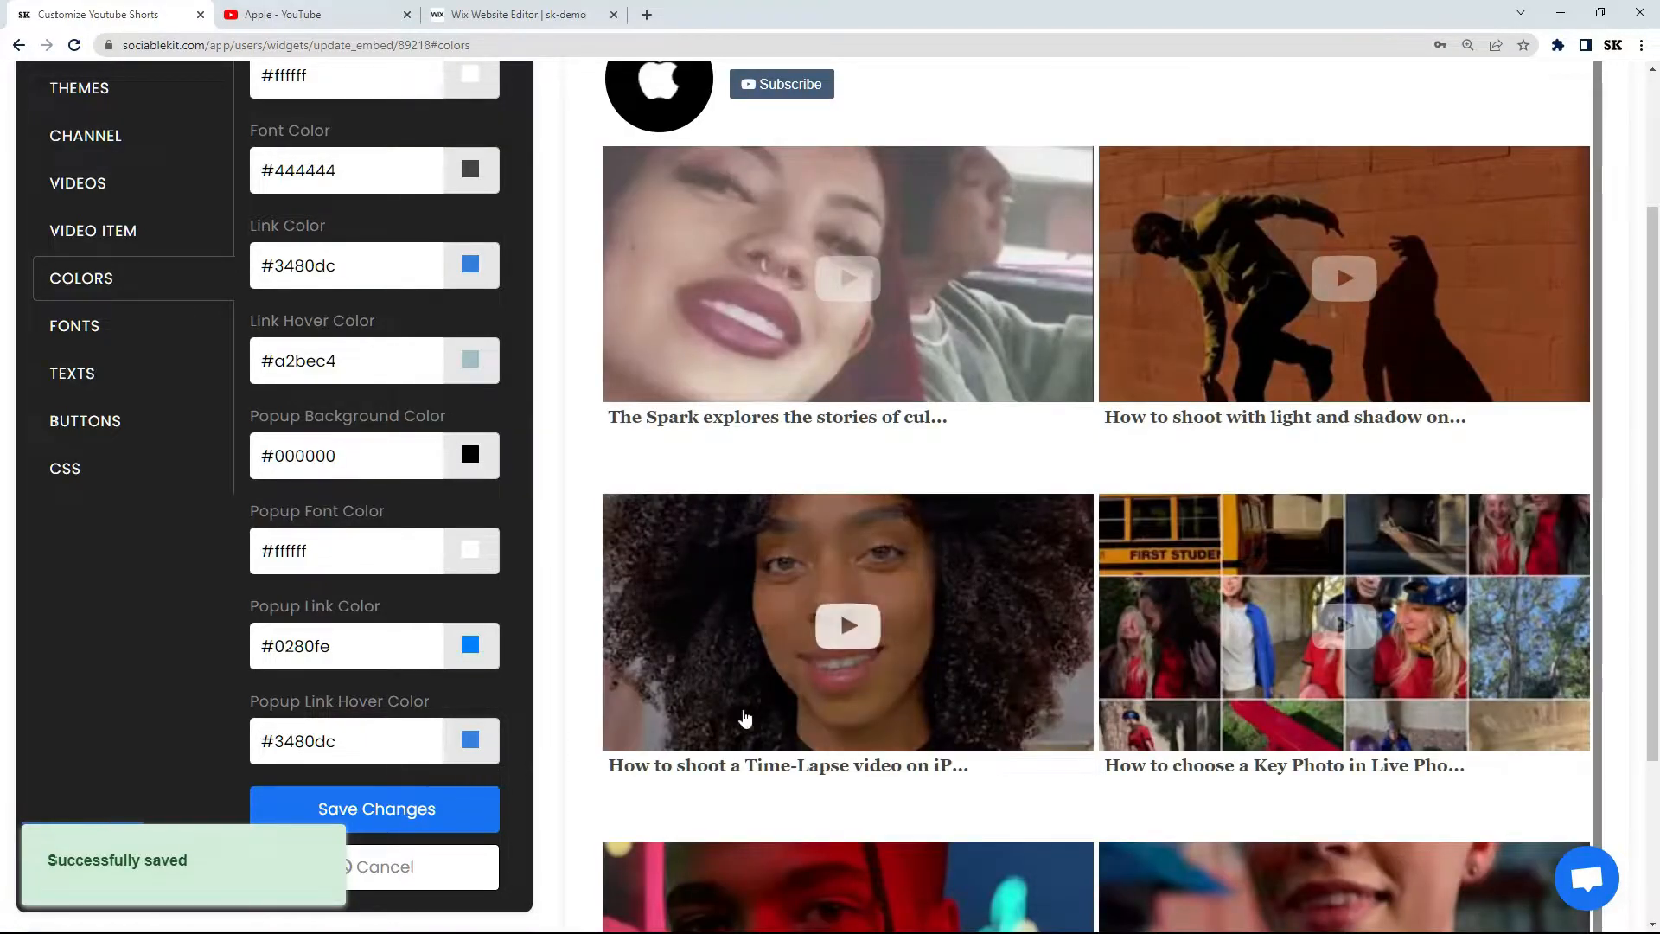
# Preview the black popup by opening and playing the iPhone Time-Lapse video, and close it.
pyautogui.click(864, 640)
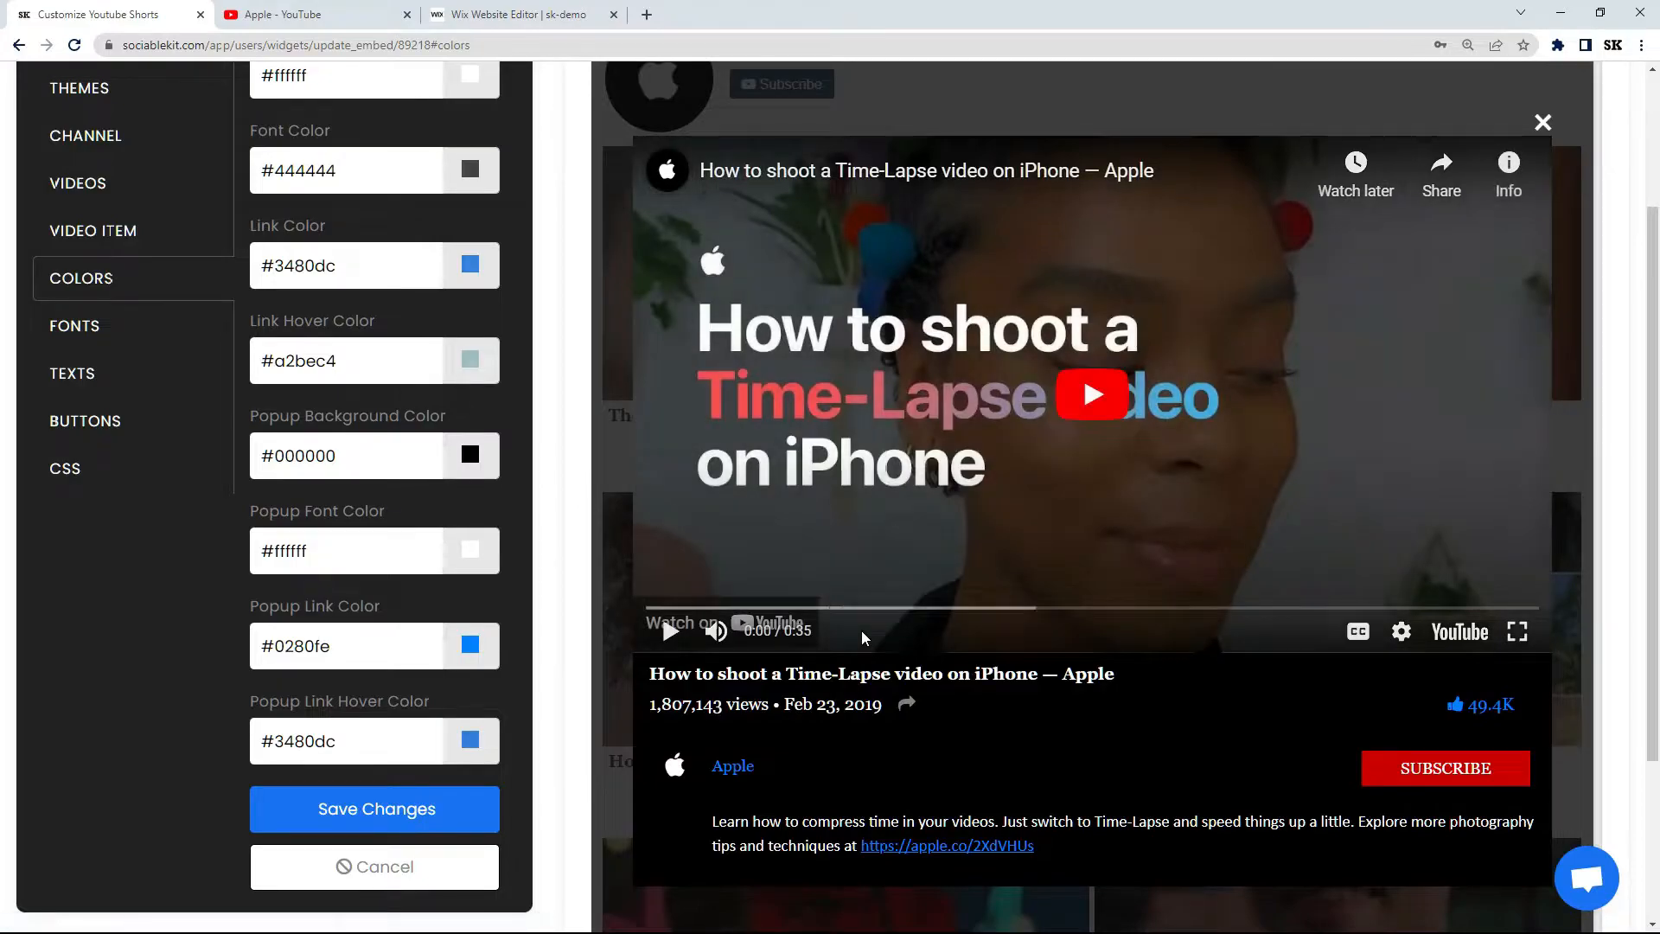
pyautogui.click(1086, 415)
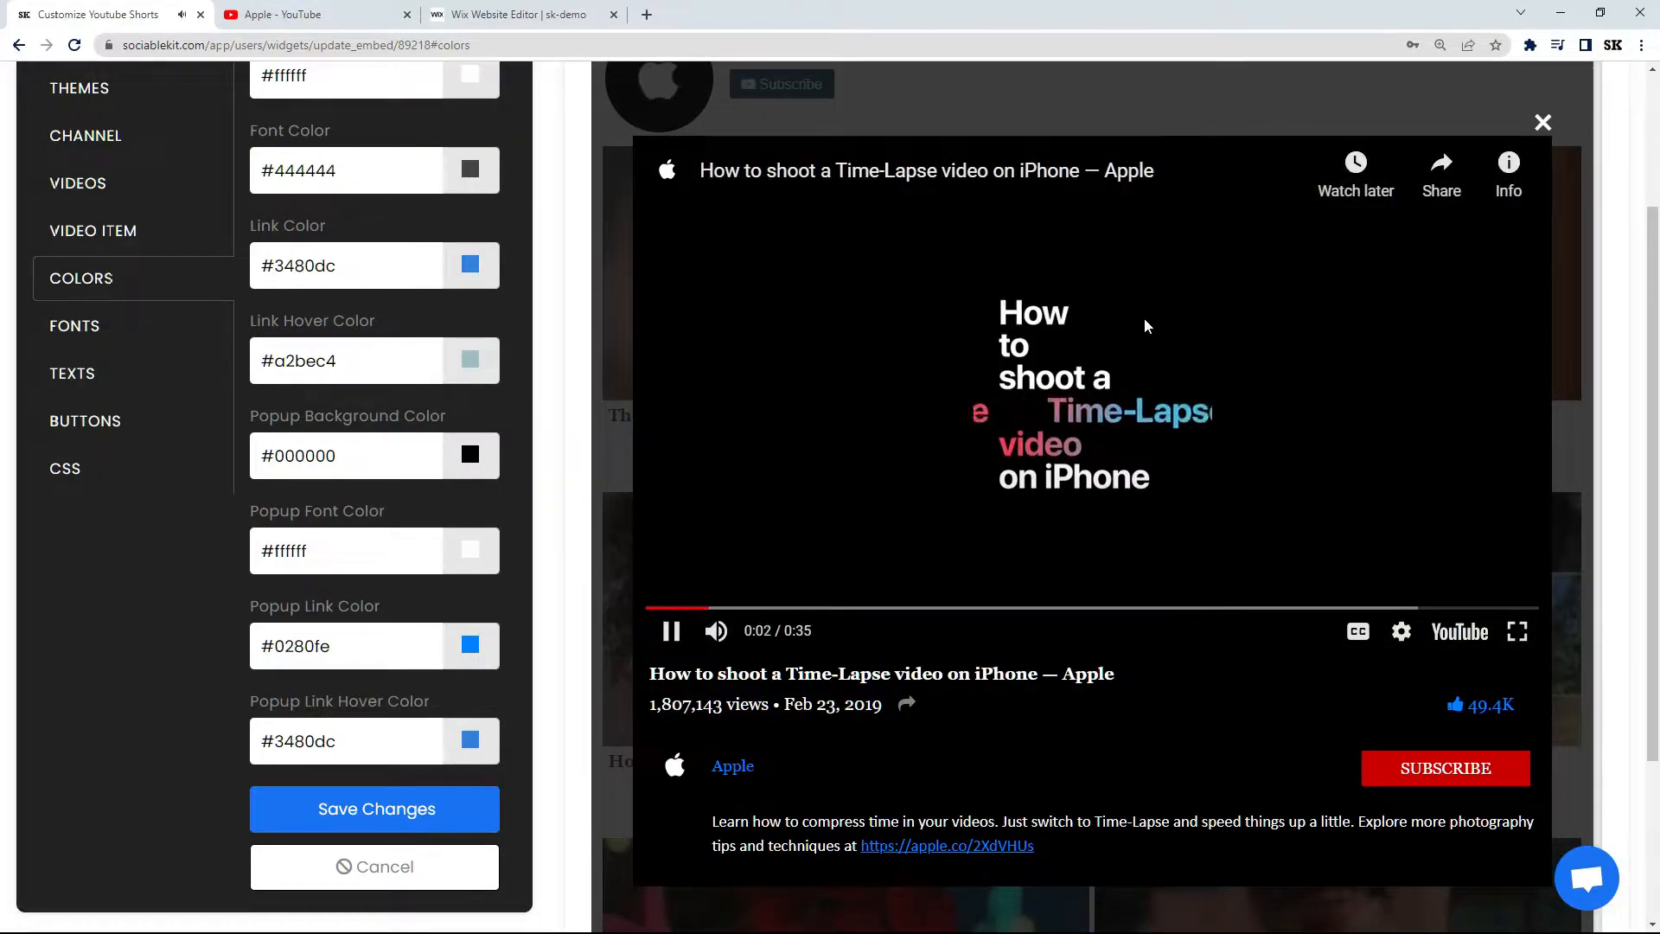
pyautogui.click(1543, 123)
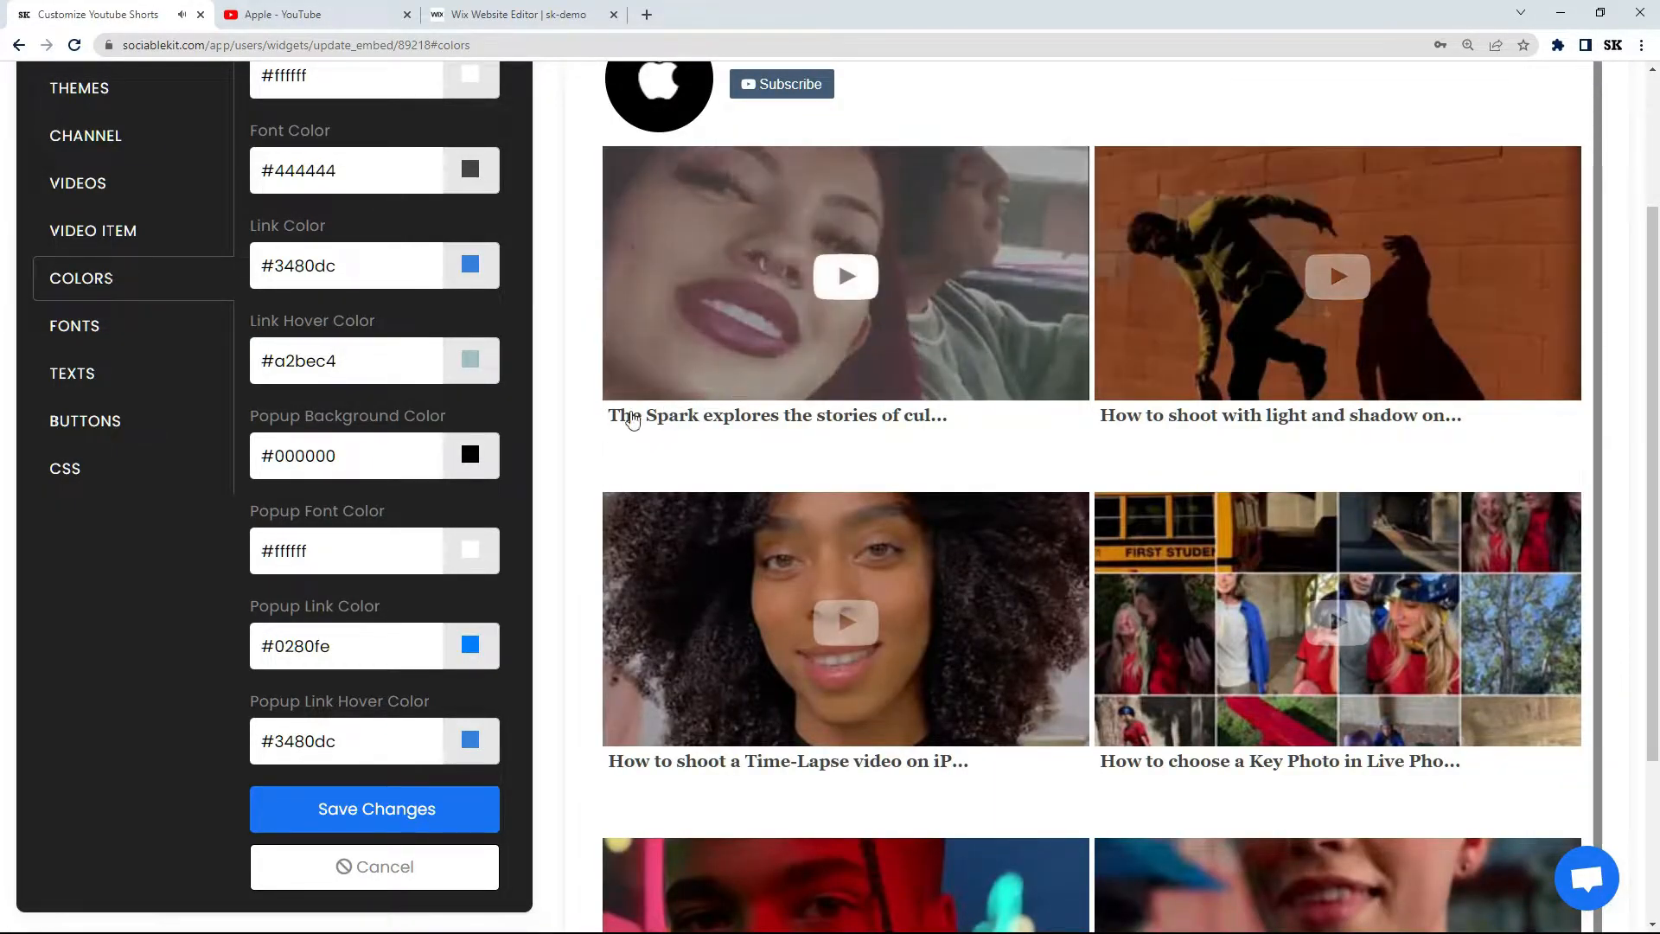
# Set the popup background color to #ffffff and the popup font color to #000000, and save the changes.
pyautogui.click(477, 457)
pyautogui.moveTo(433, 519); pyautogui.dragTo(330, 480)
pyautogui.click(330, 480)
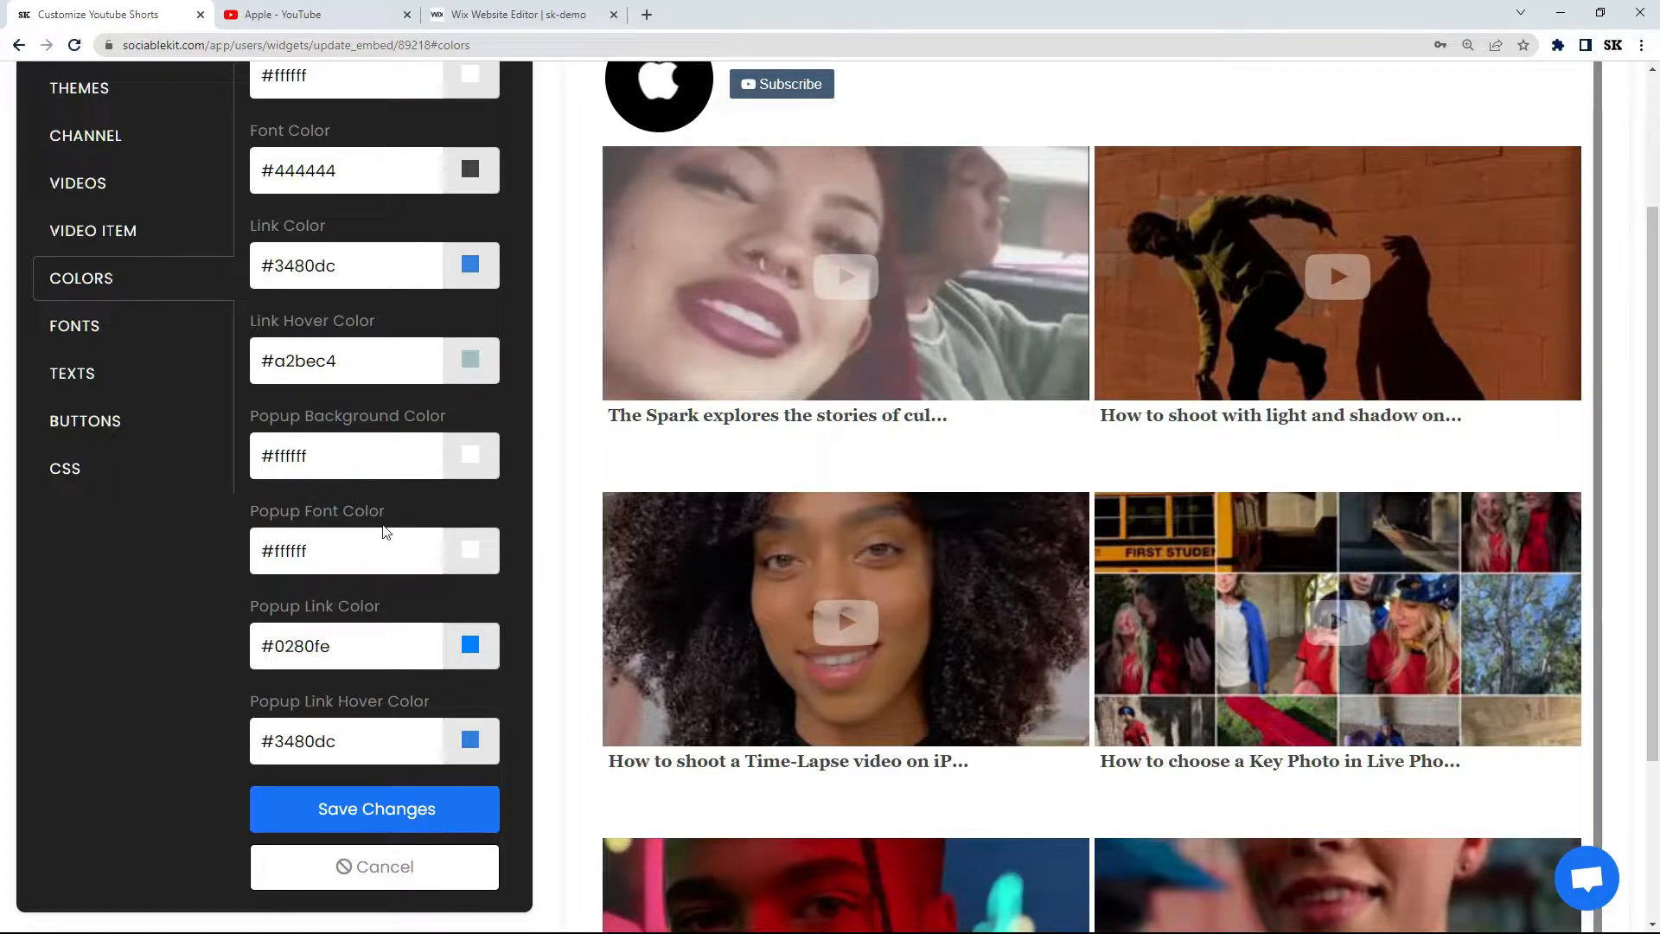
pyautogui.click(467, 558)
pyautogui.moveTo(389, 640); pyautogui.dragTo(337, 704)
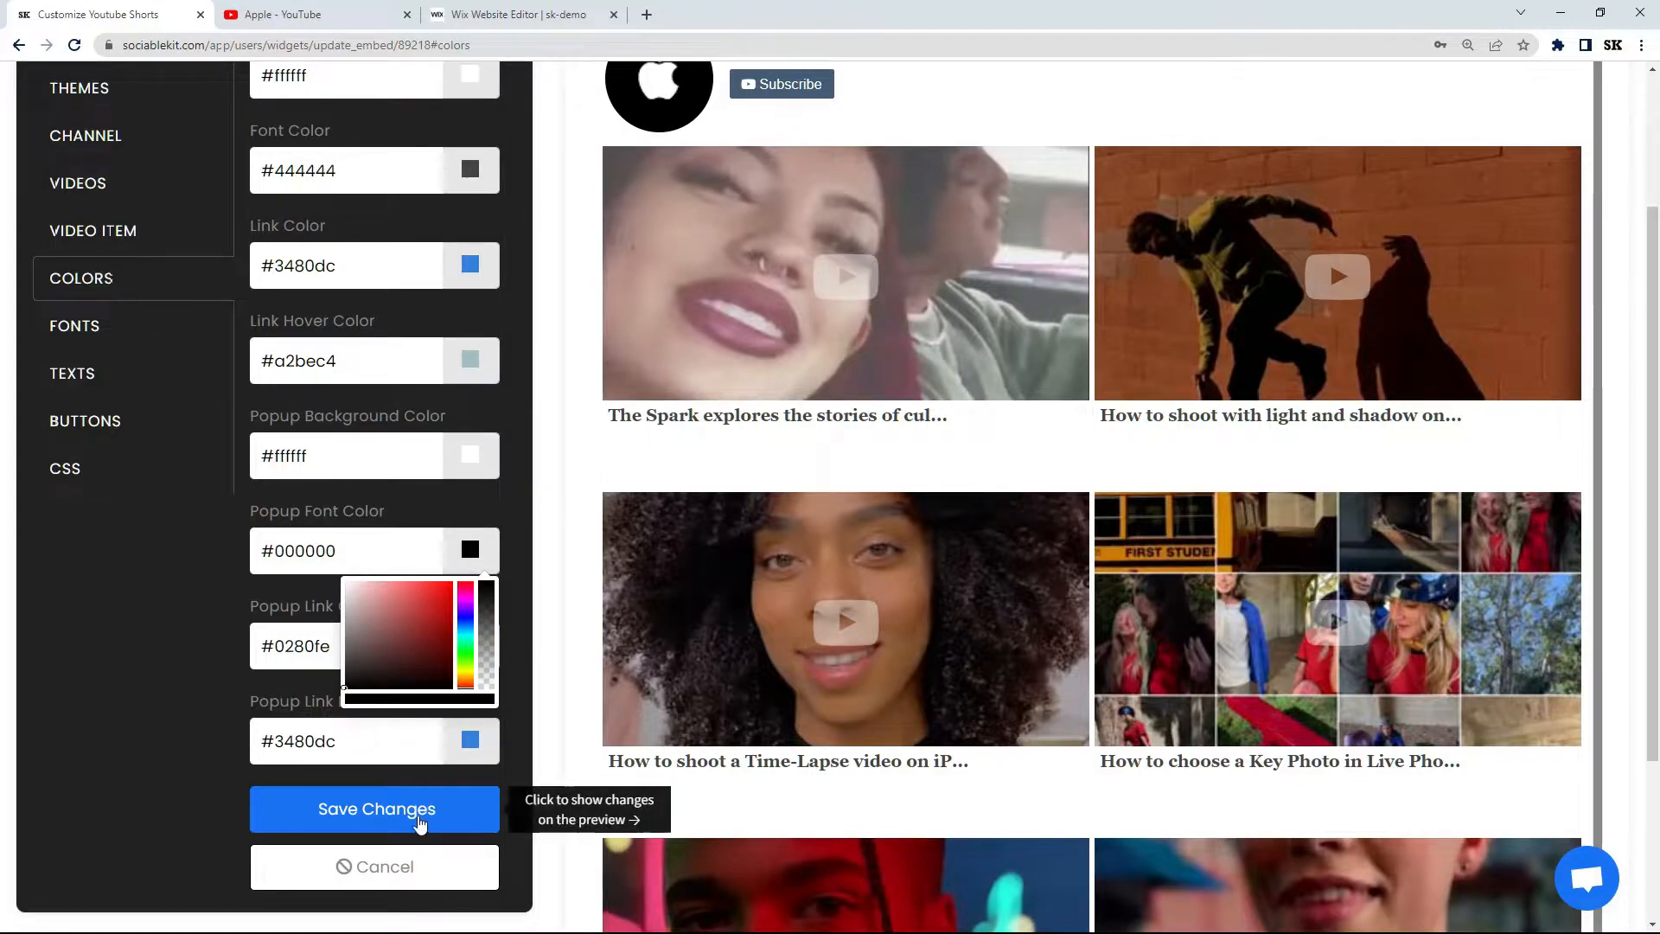
pyautogui.click(416, 814)
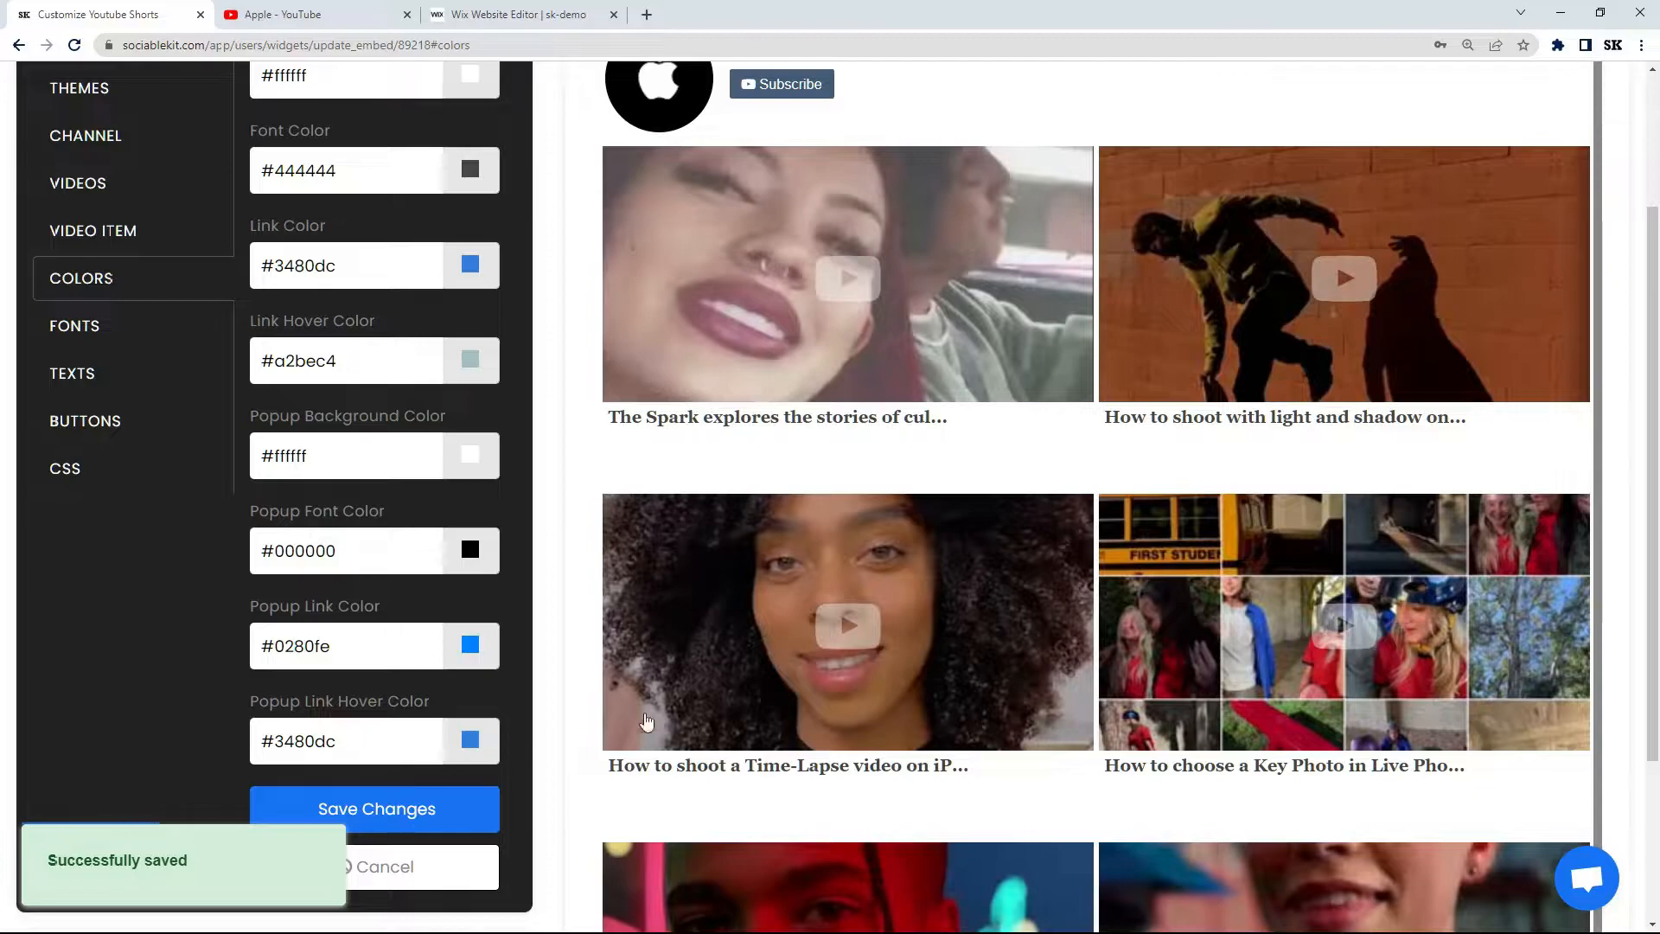
# Preview the white popup by opening and playing the iPhone Time-Lapse video, and close it.
pyautogui.click(845, 624)
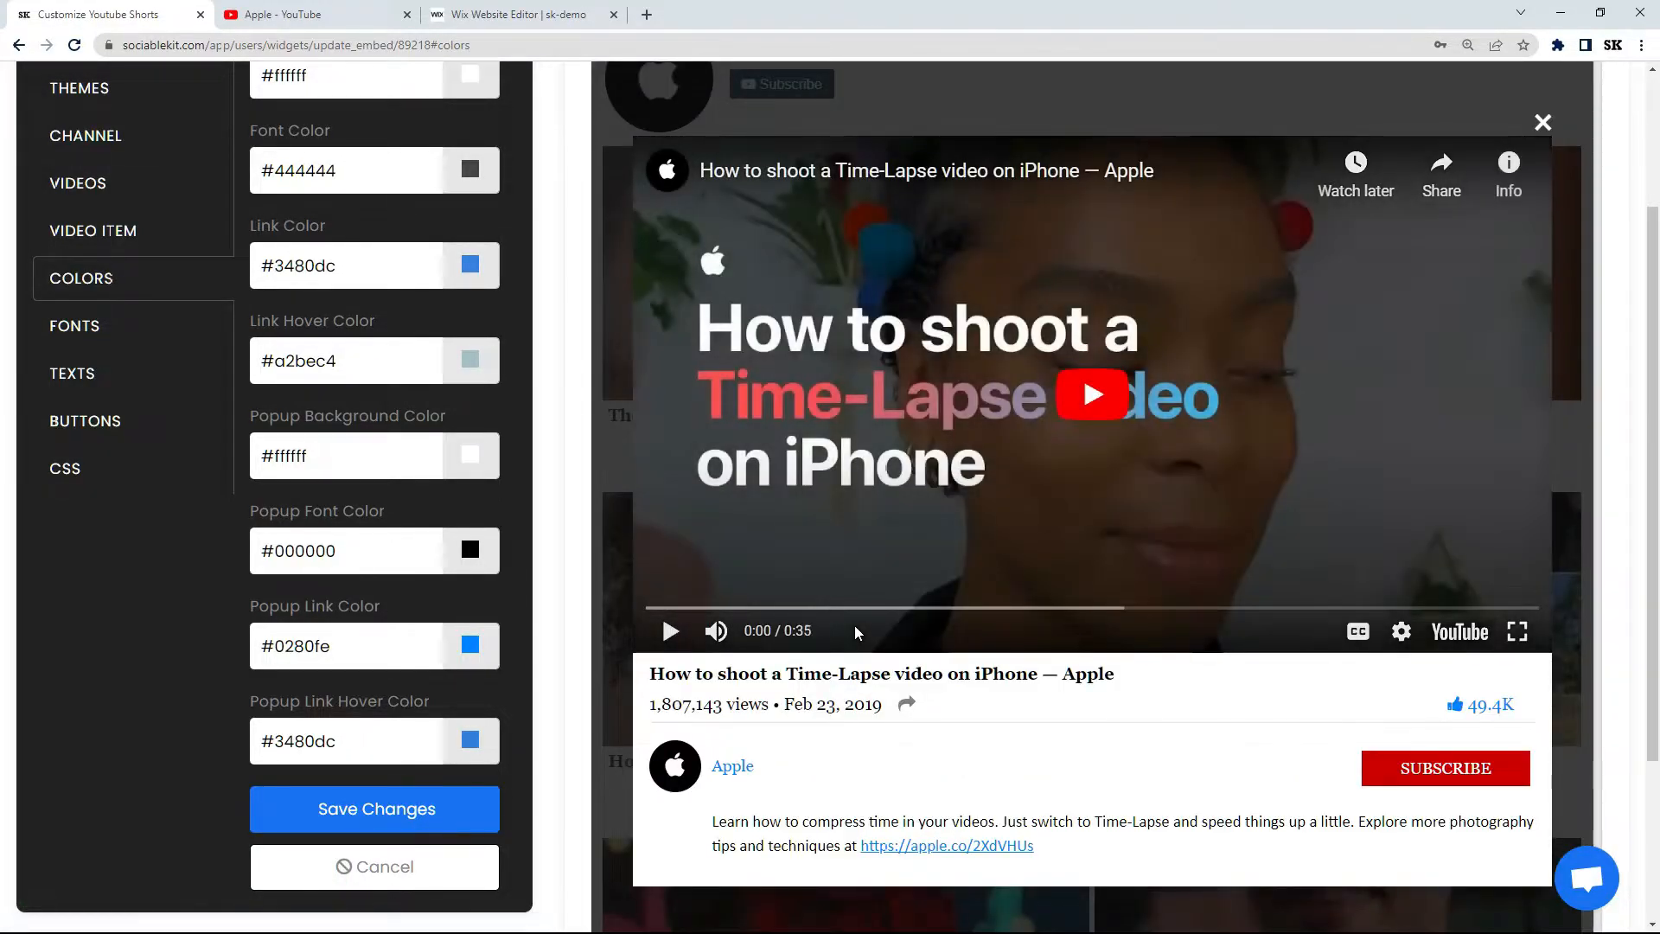
pyautogui.click(1093, 417)
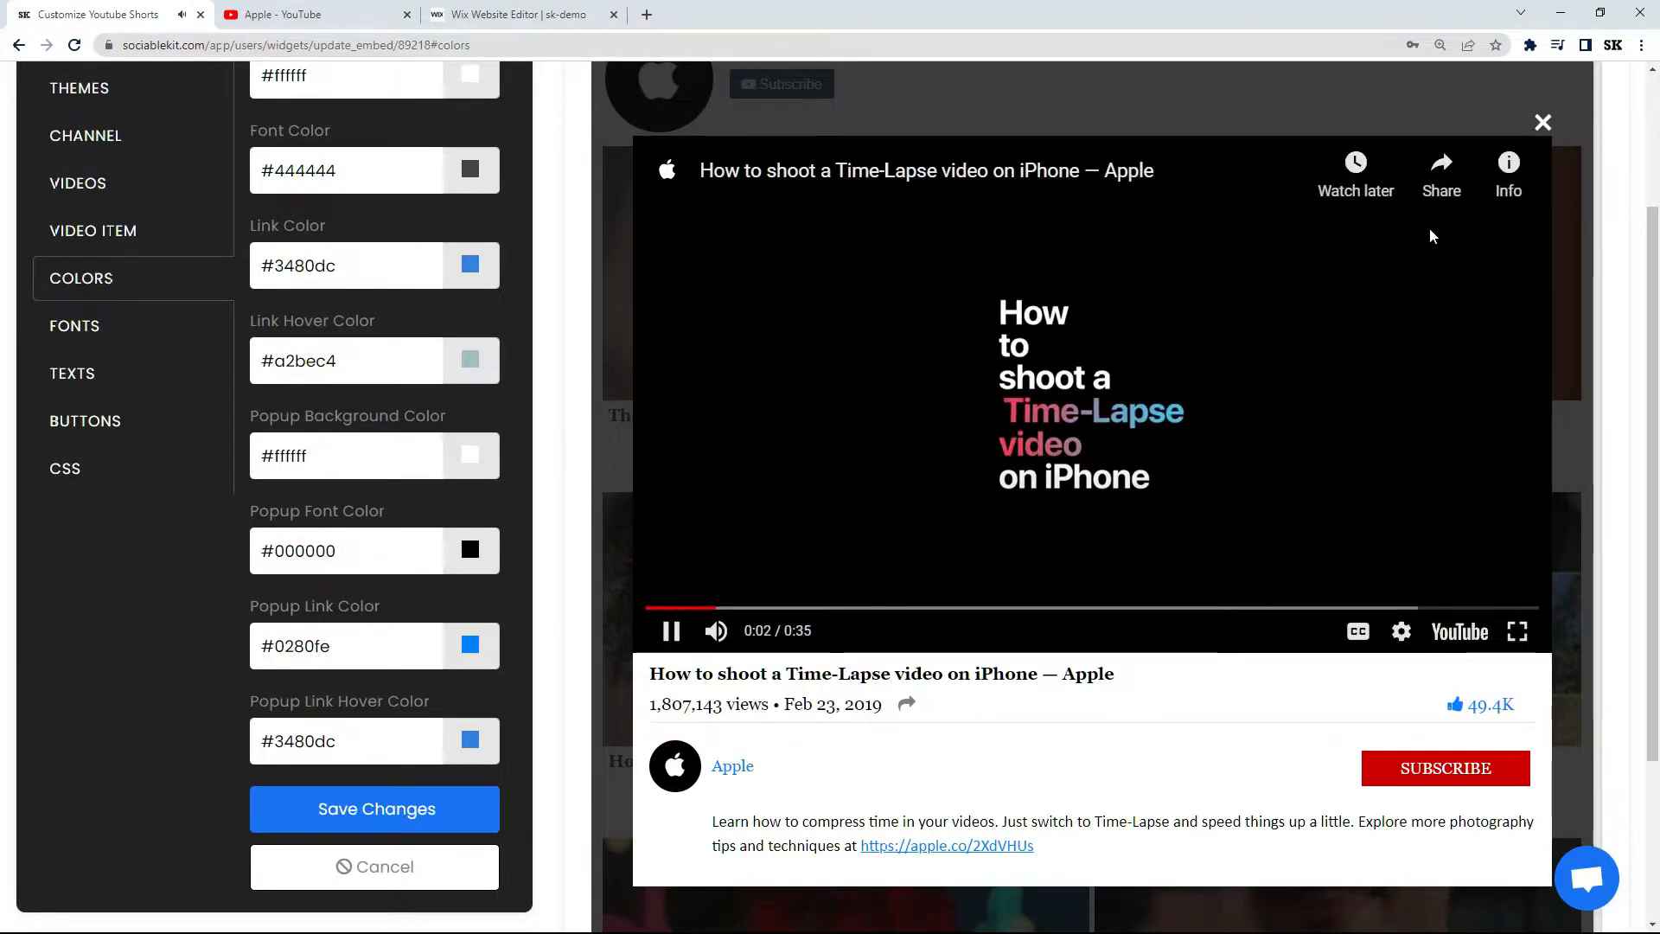
pyautogui.click(1542, 122)
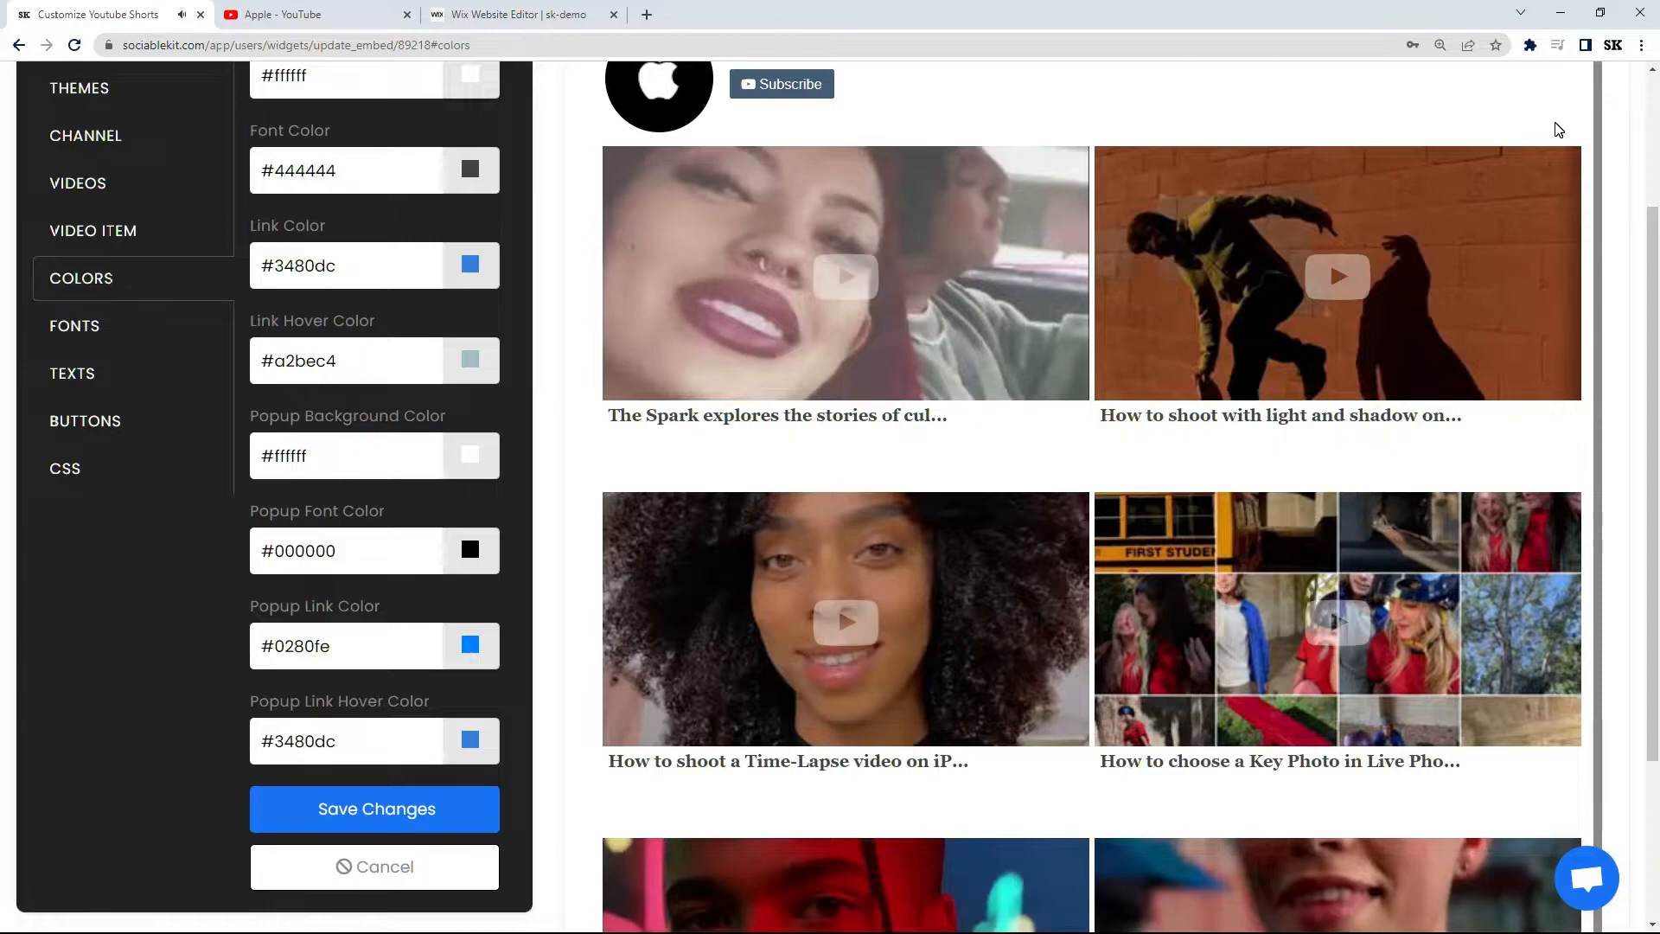
# Set the widget's font family to Century Gothic, sans-serif and save the change.
pyautogui.moveTo(1652, 221); pyautogui.dragTo(1649, 93)
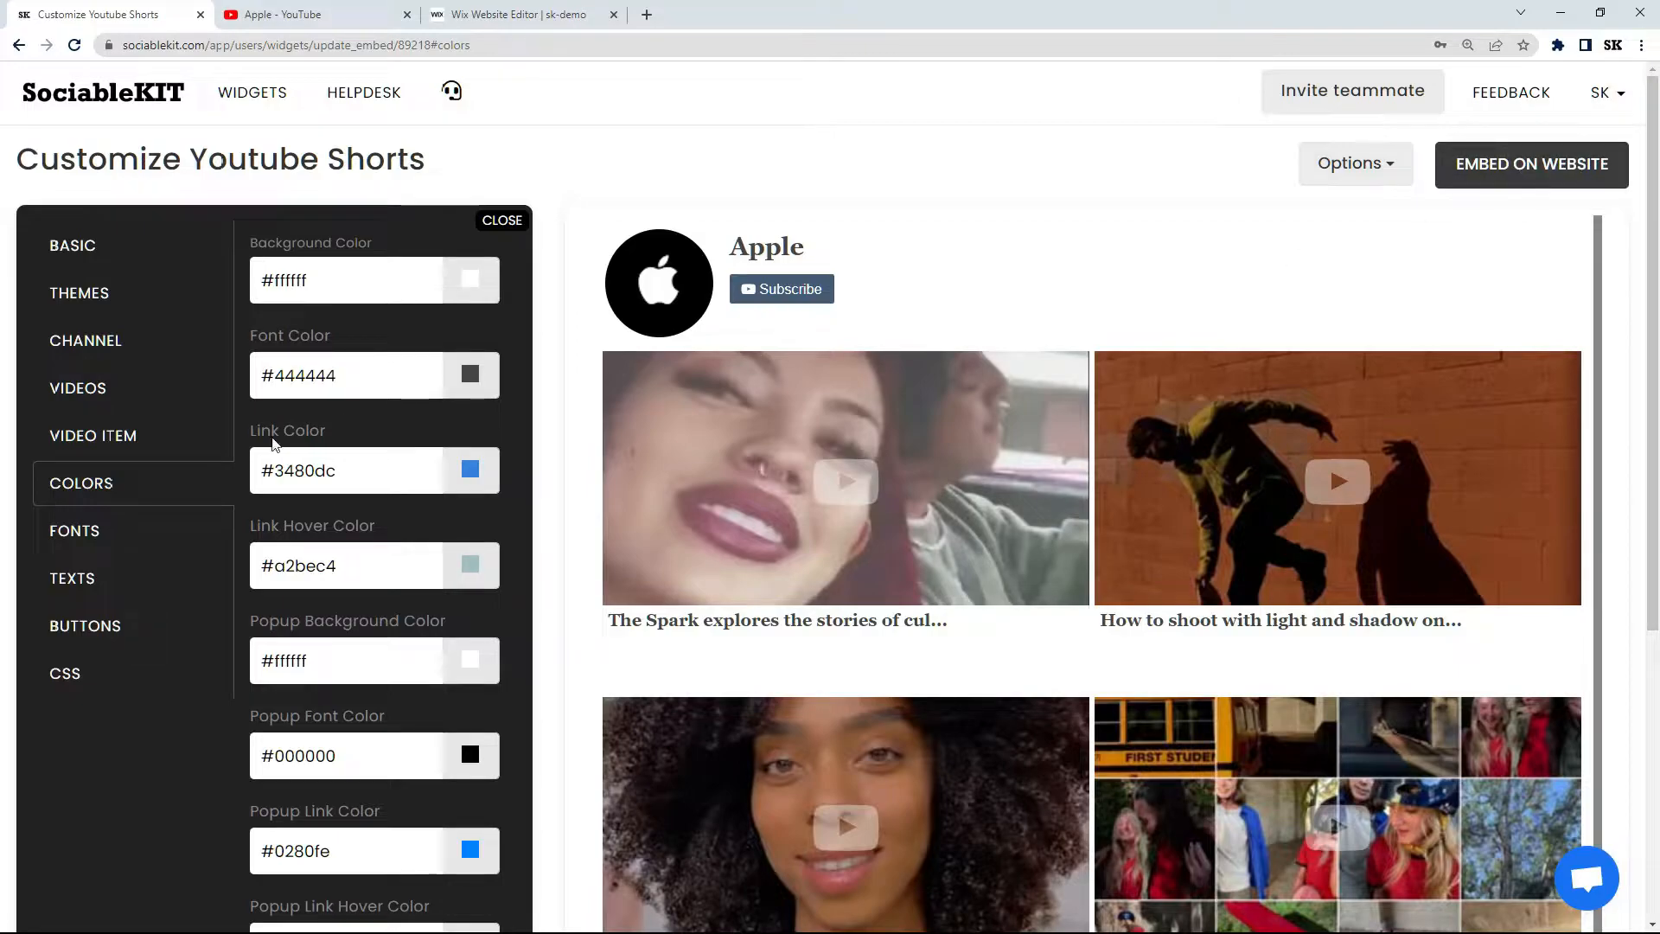
pyautogui.click(134, 527)
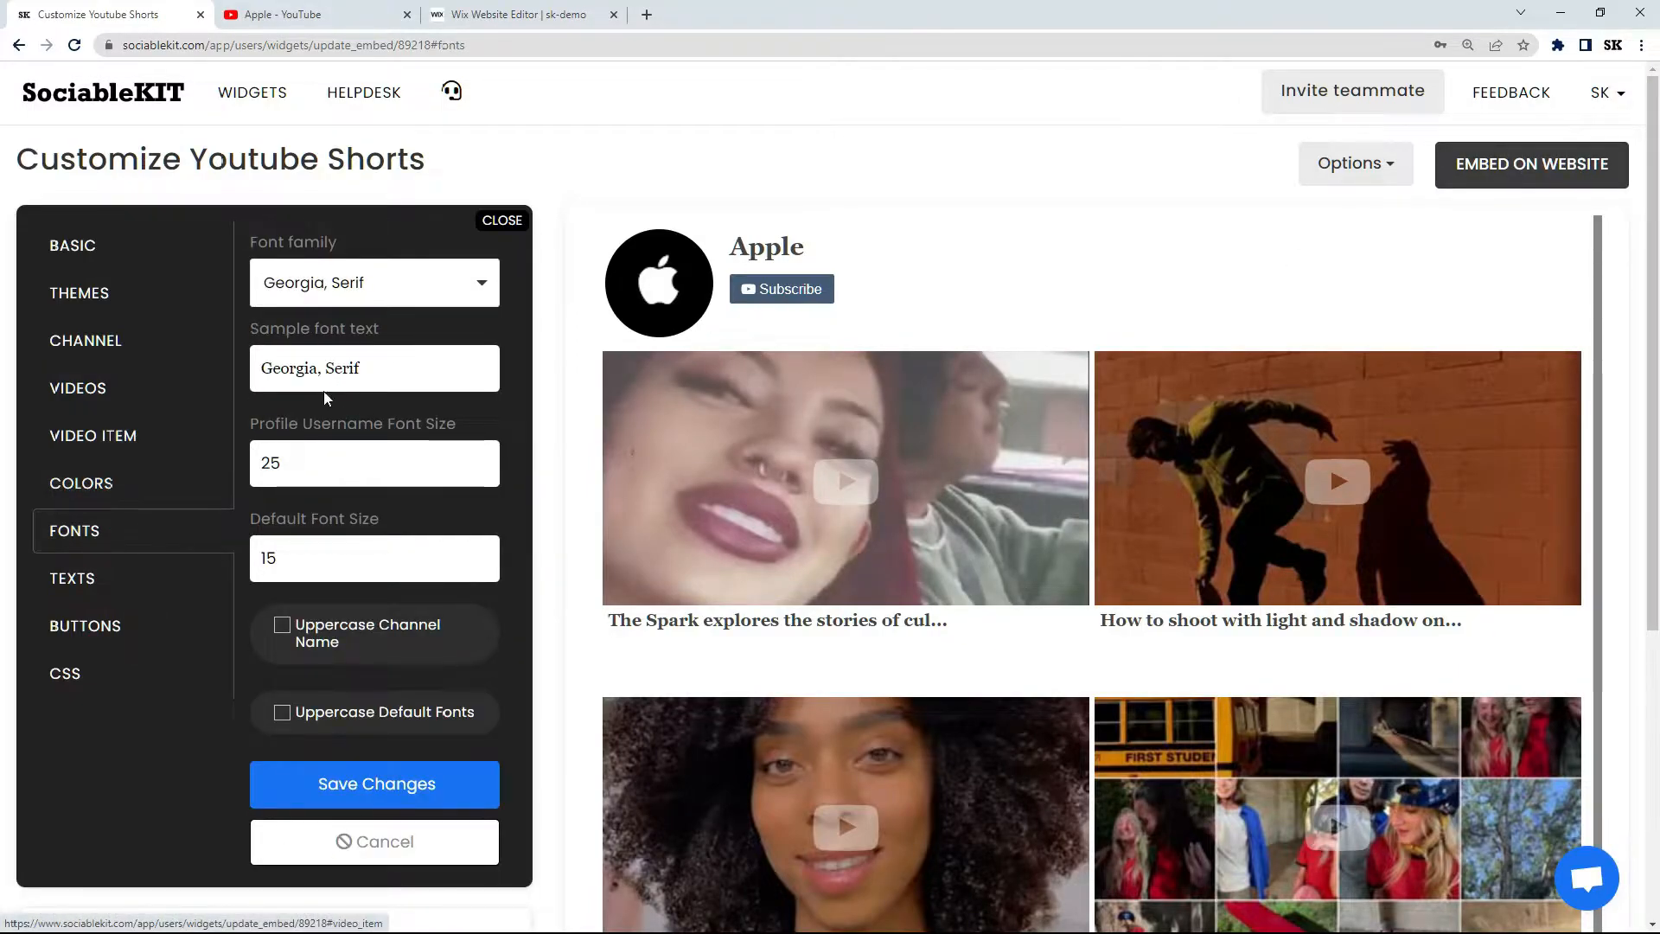
pyautogui.click(393, 298)
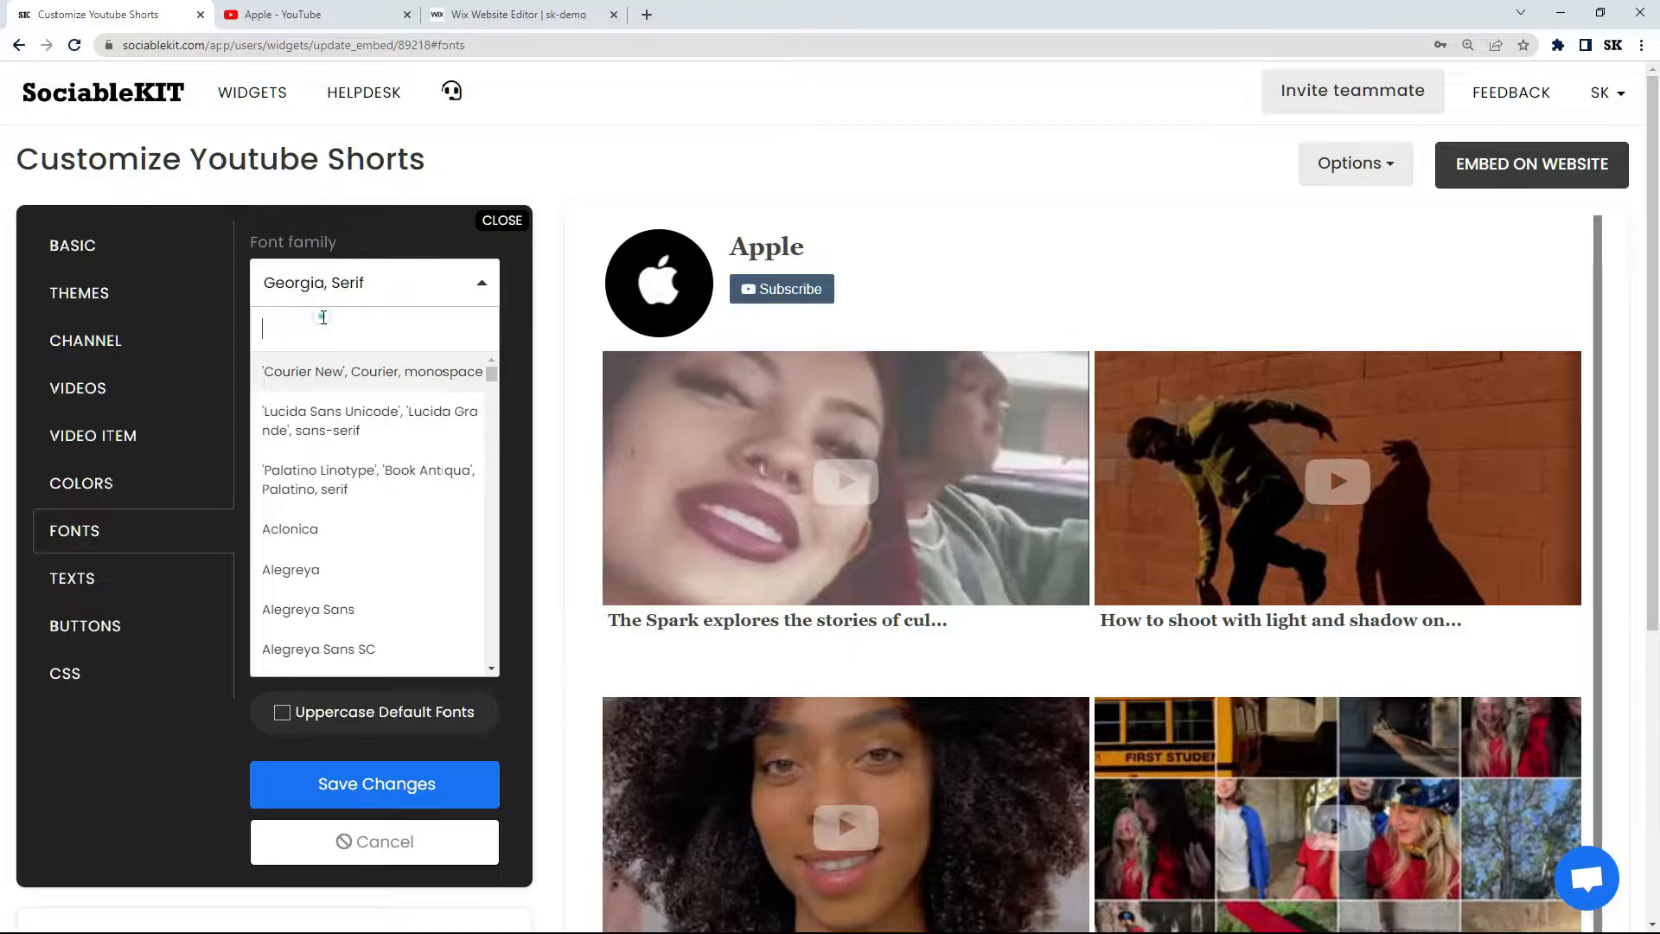
pyautogui.write('Century gothic')
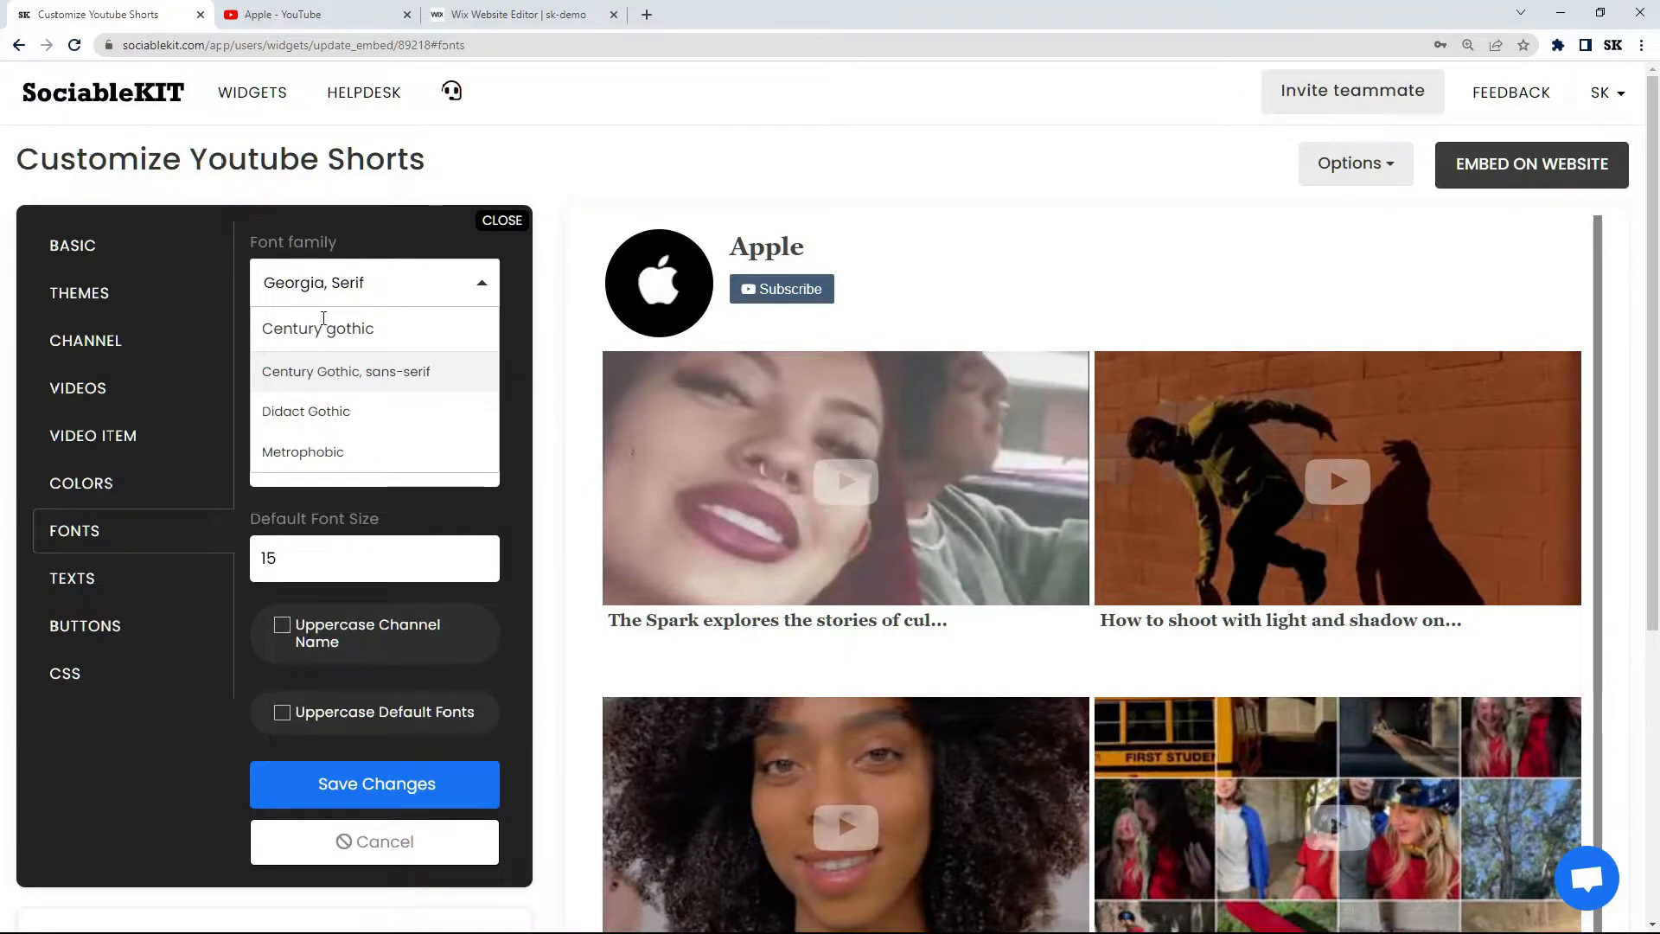
pyautogui.click(286, 374)
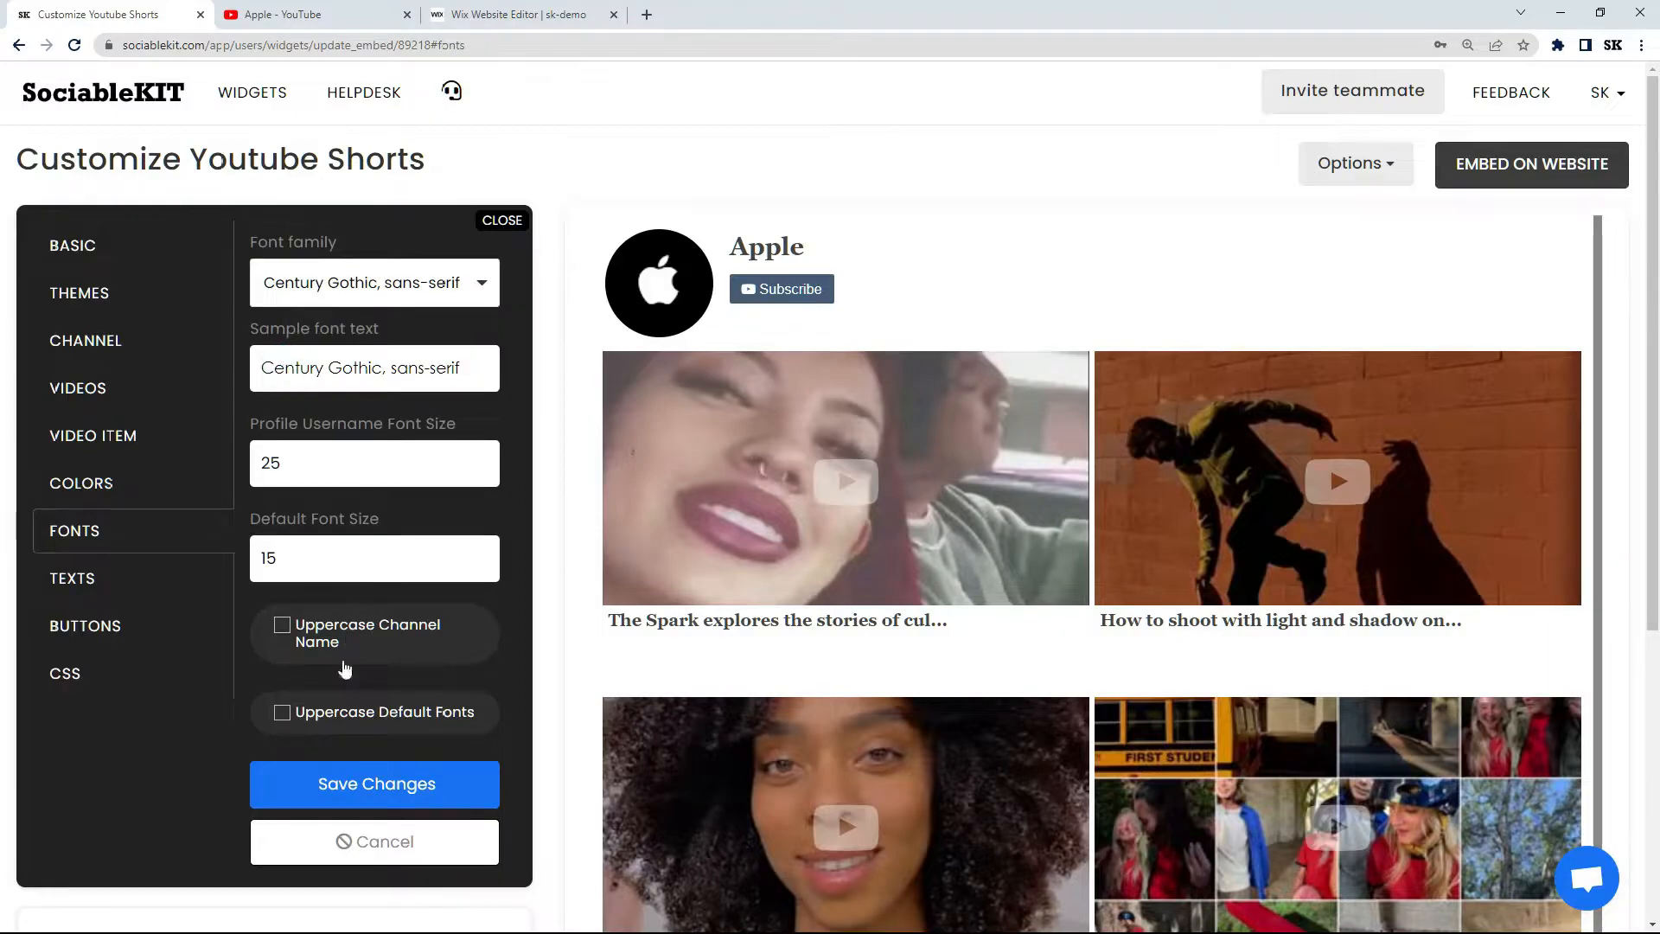
pyautogui.click(387, 786)
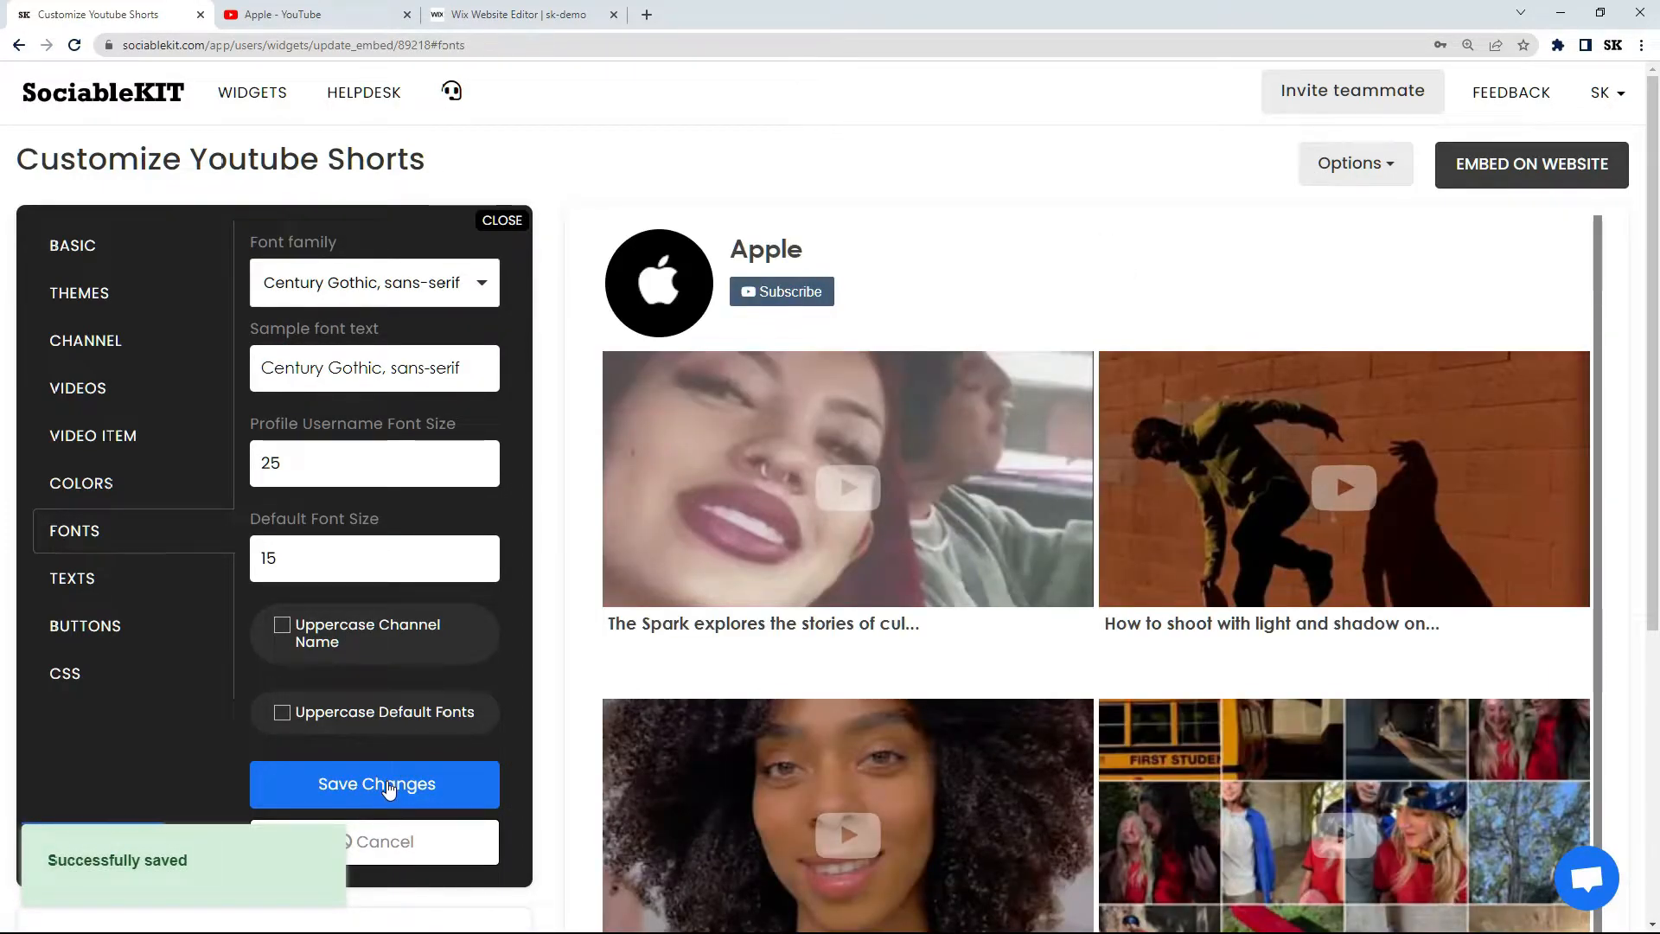
# Set the widget's font family to Georgia, Serif and save the change.
pyautogui.click(371, 281)
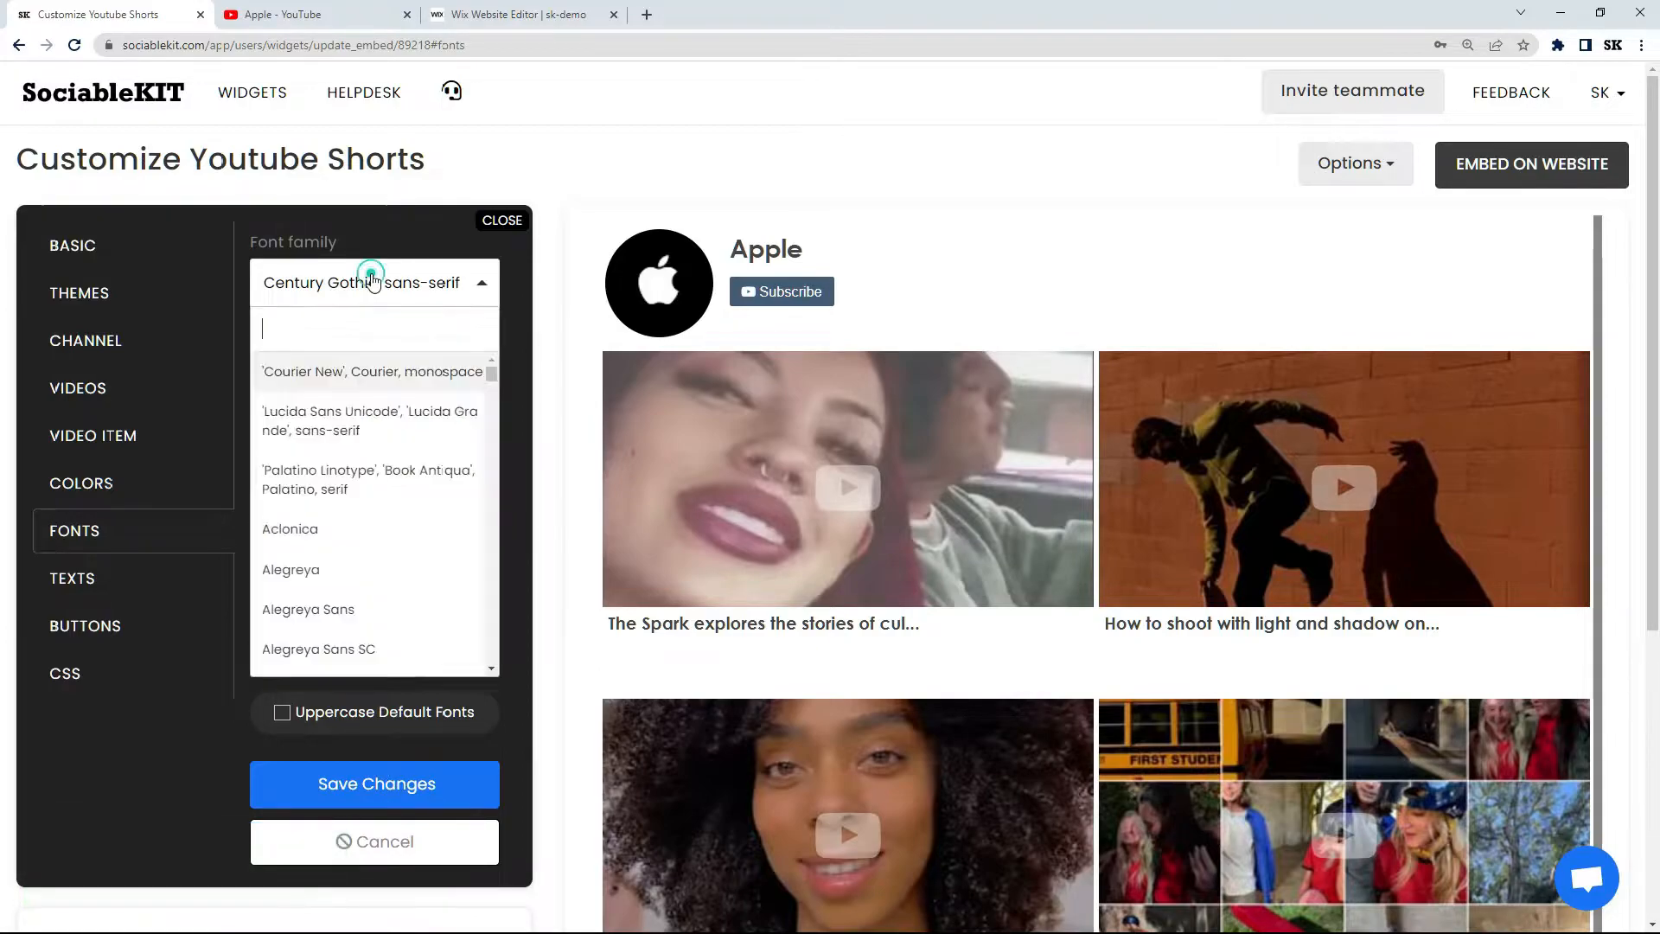
pyautogui.write('Georgia')
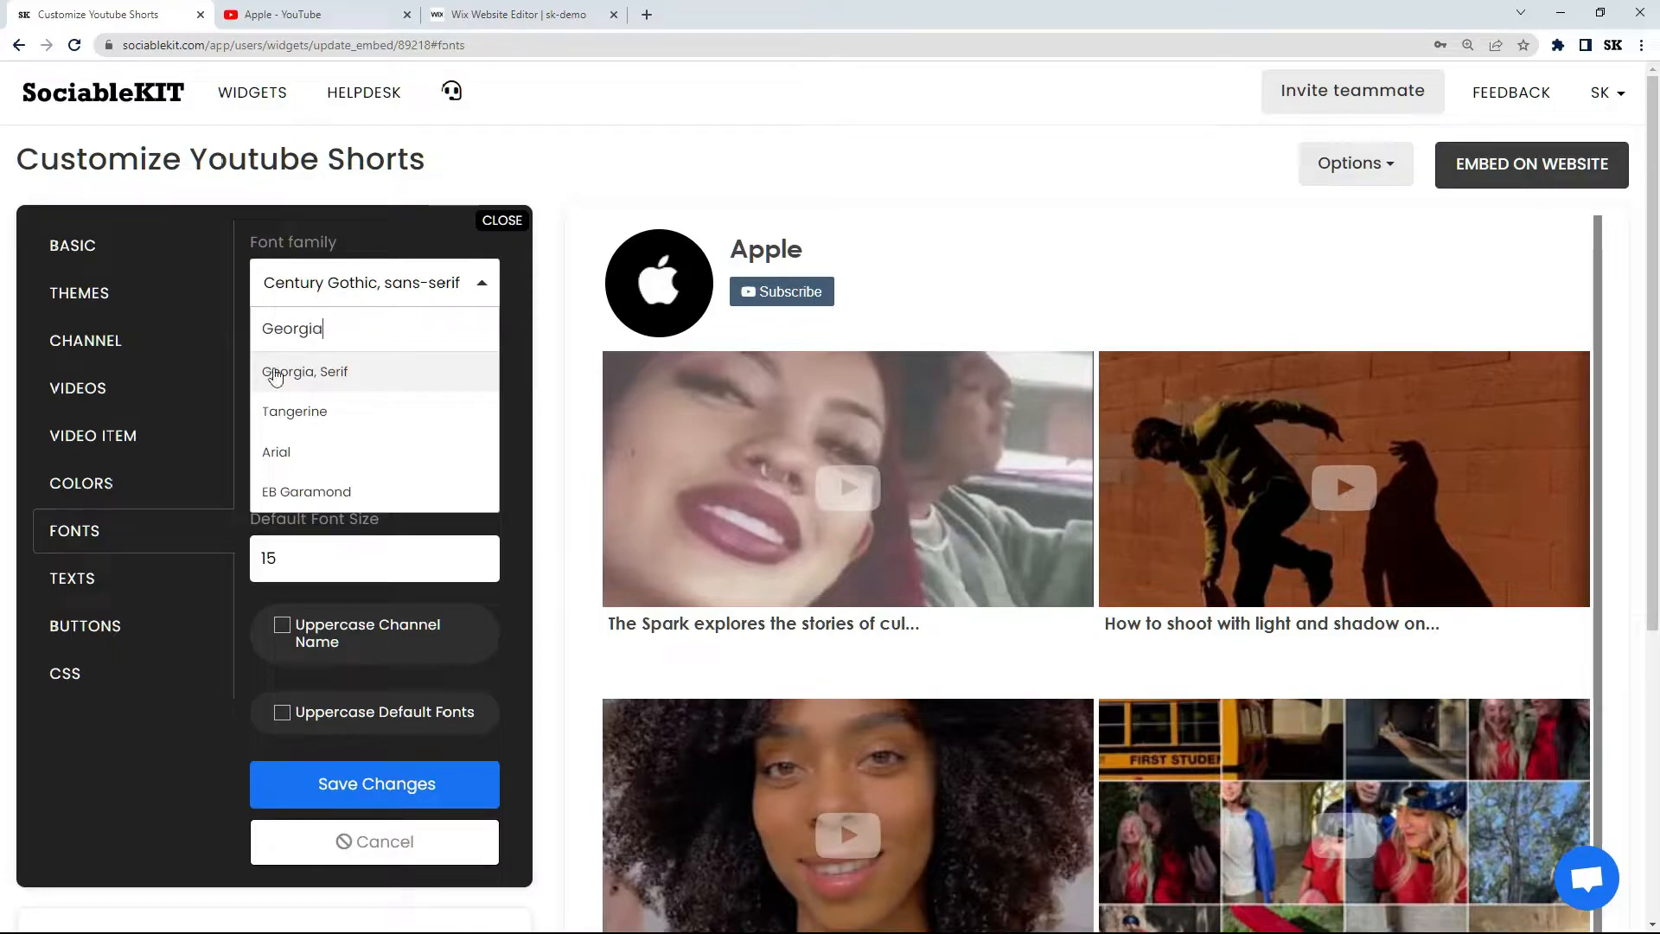
pyautogui.click(274, 371)
pyautogui.click(391, 788)
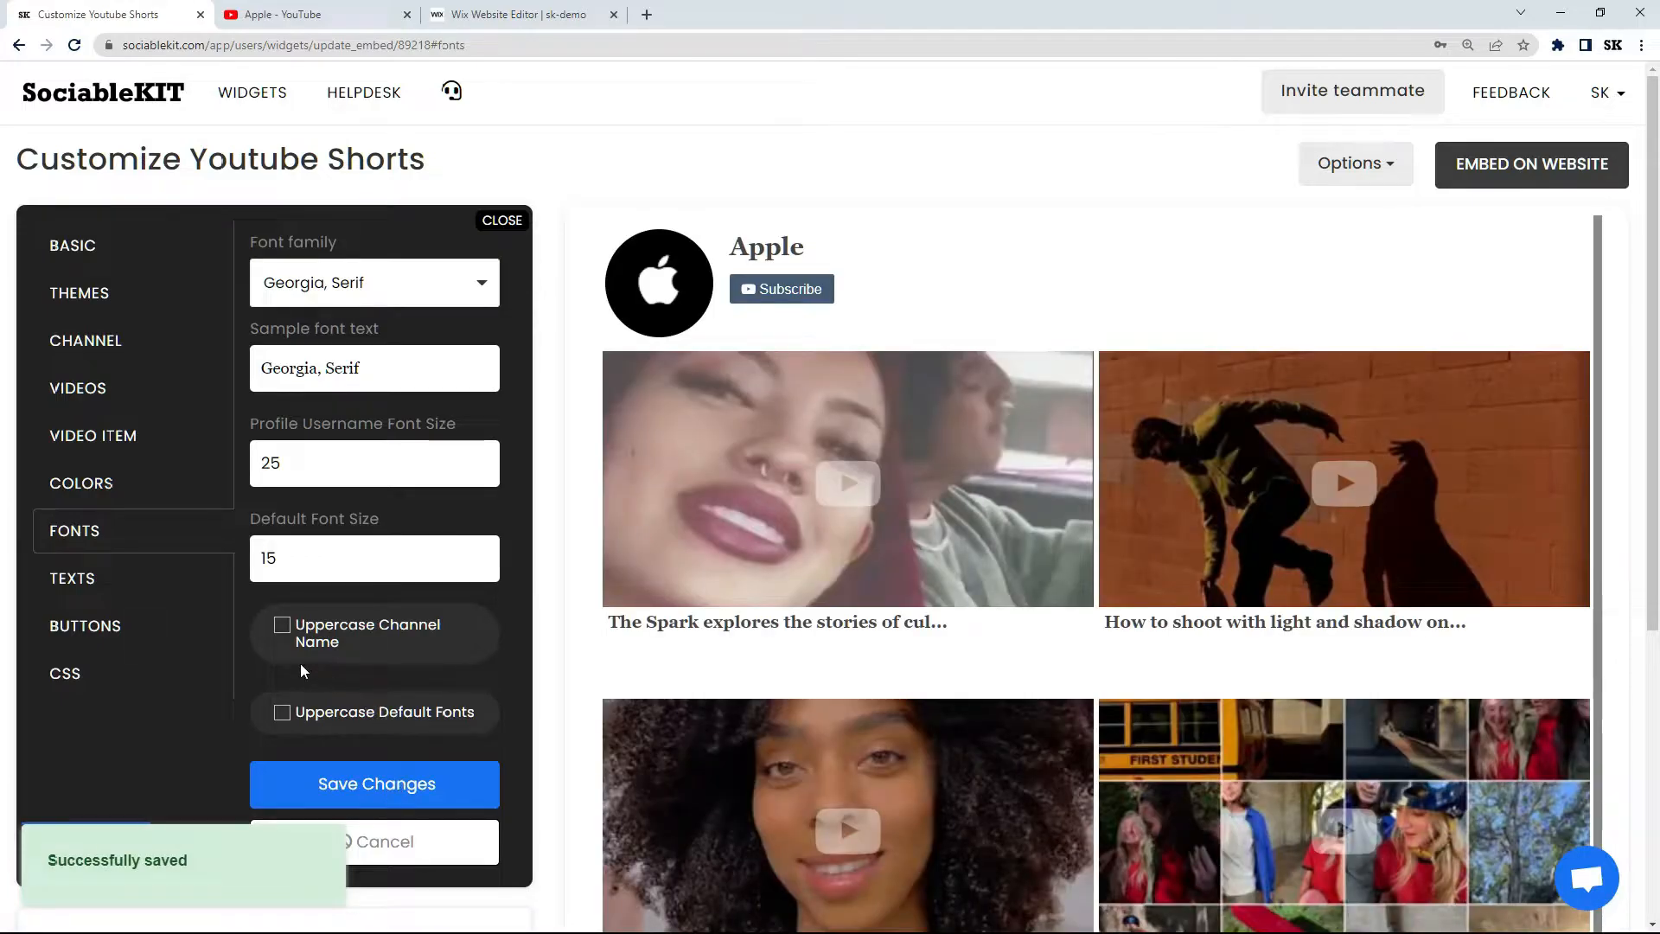
# Set the button background color to #ff003a and the button text color to #000000, and save the changes.
pyautogui.click(179, 631)
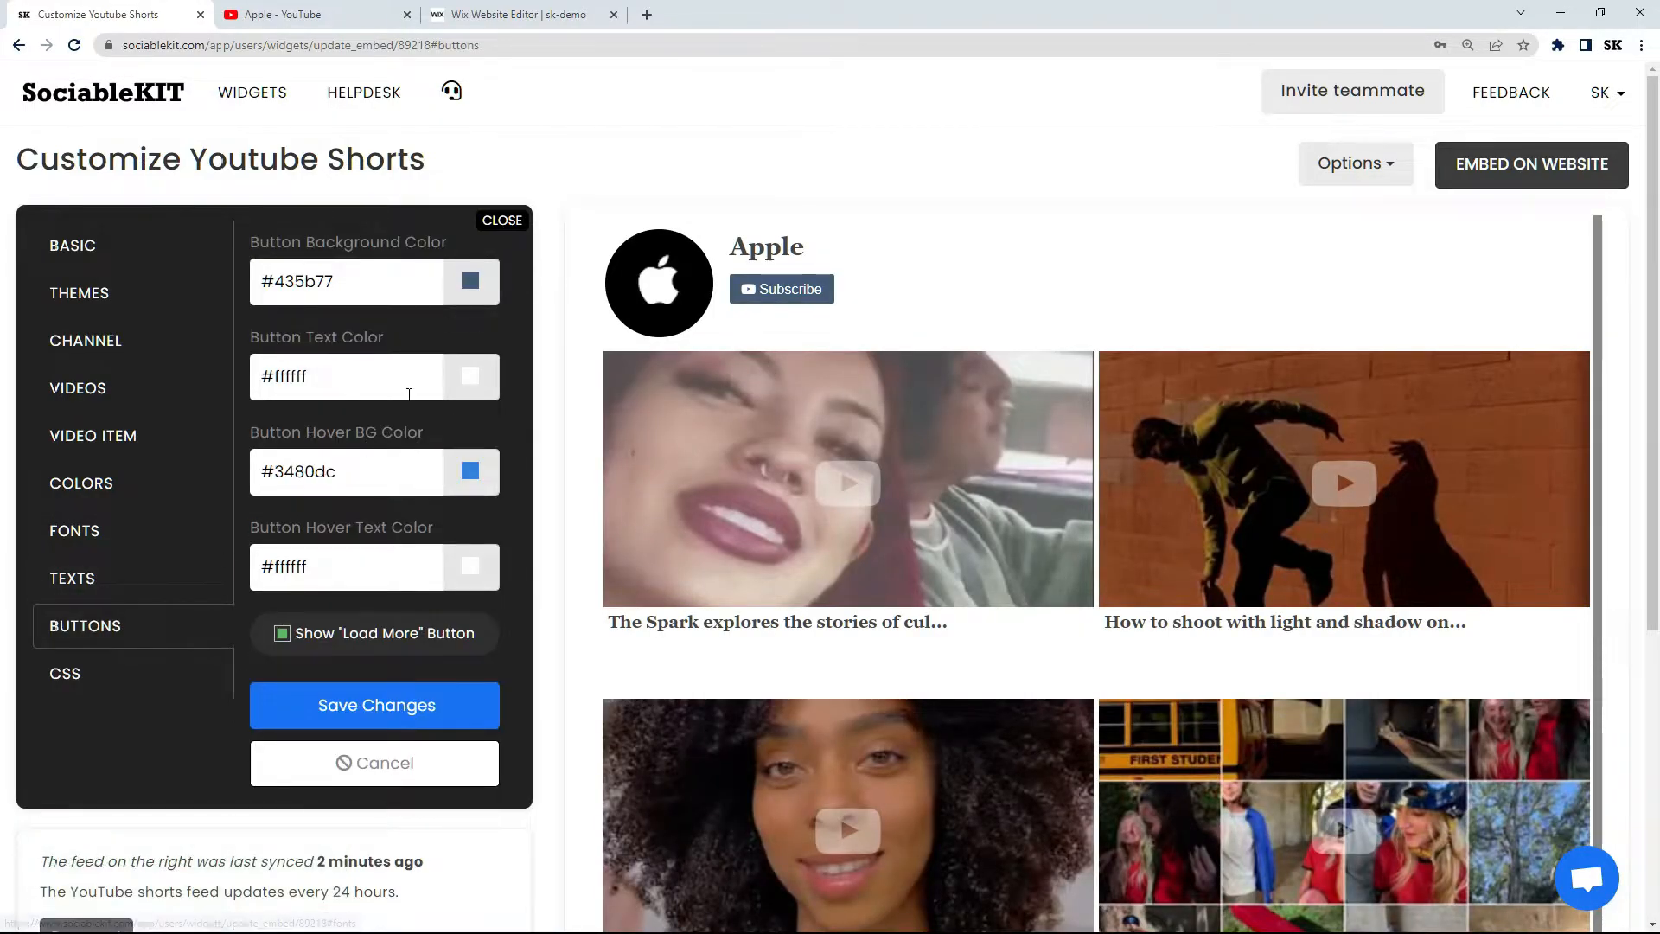
pyautogui.click(466, 294)
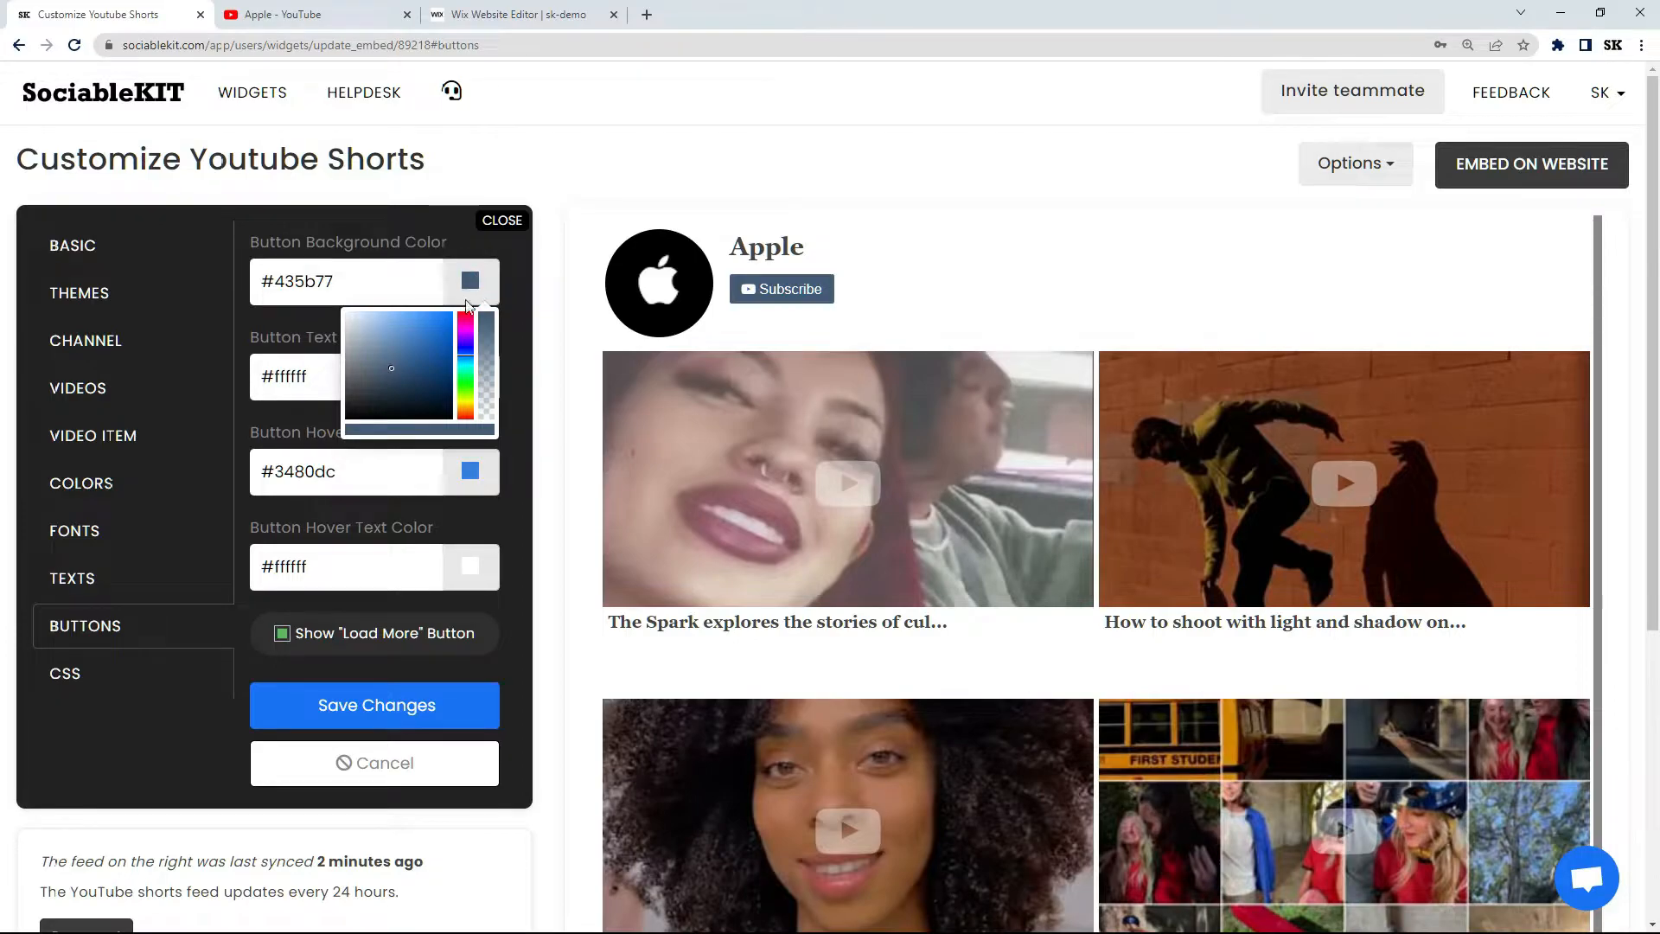
pyautogui.click(464, 312)
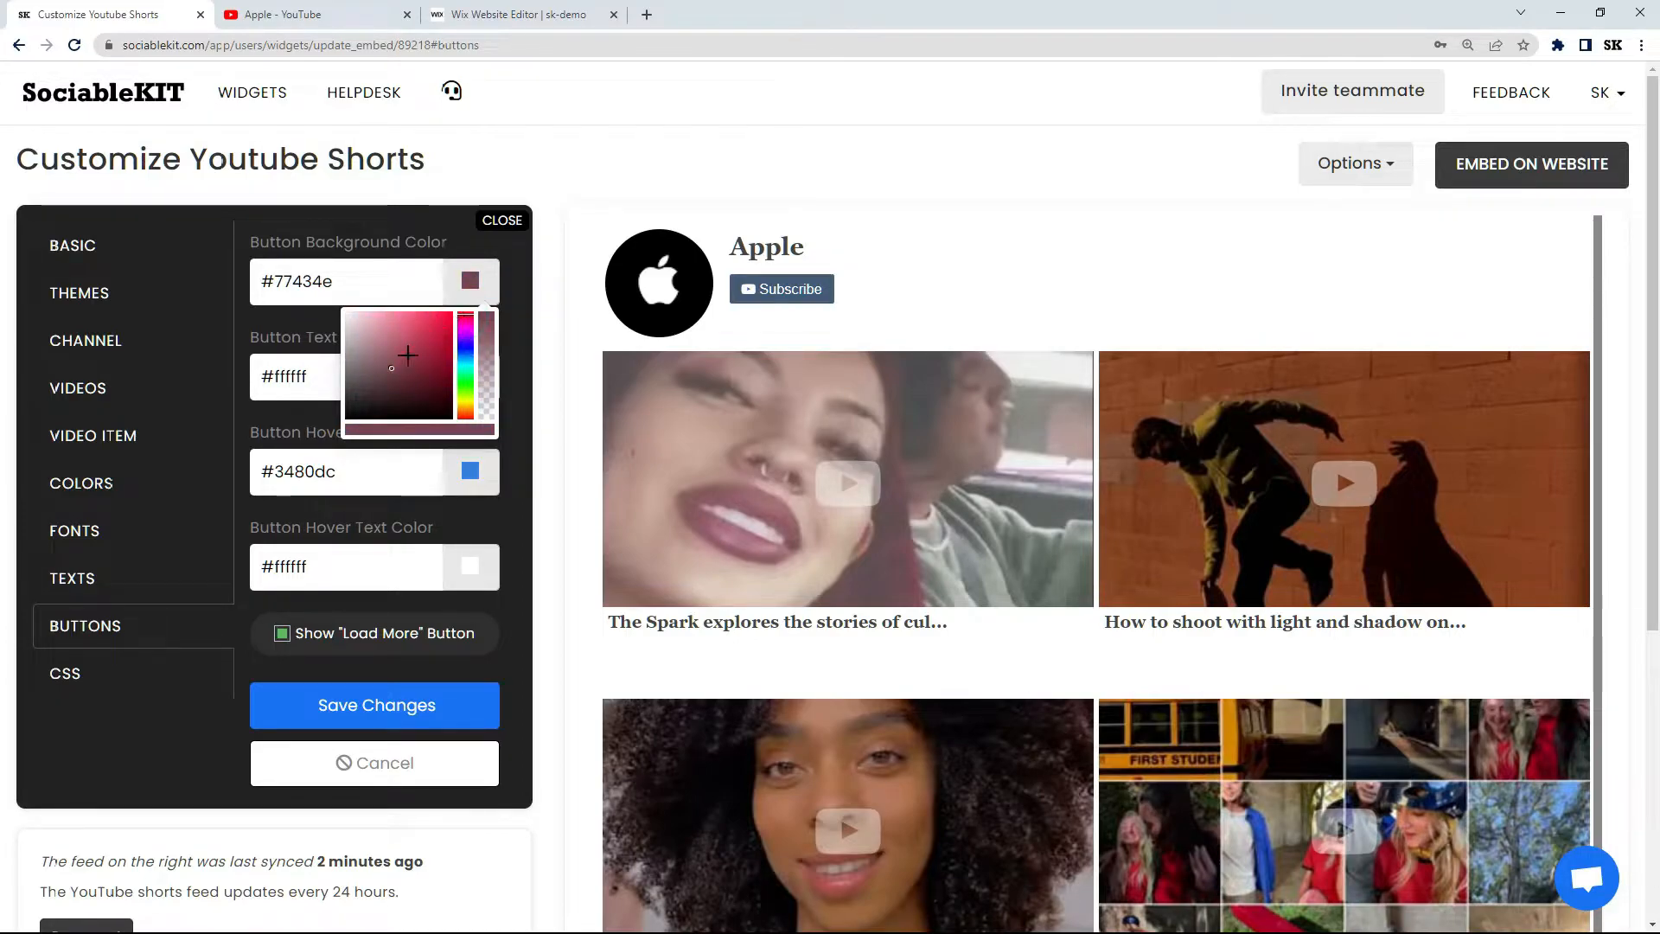
pyautogui.moveTo(389, 370); pyautogui.dragTo(444, 315)
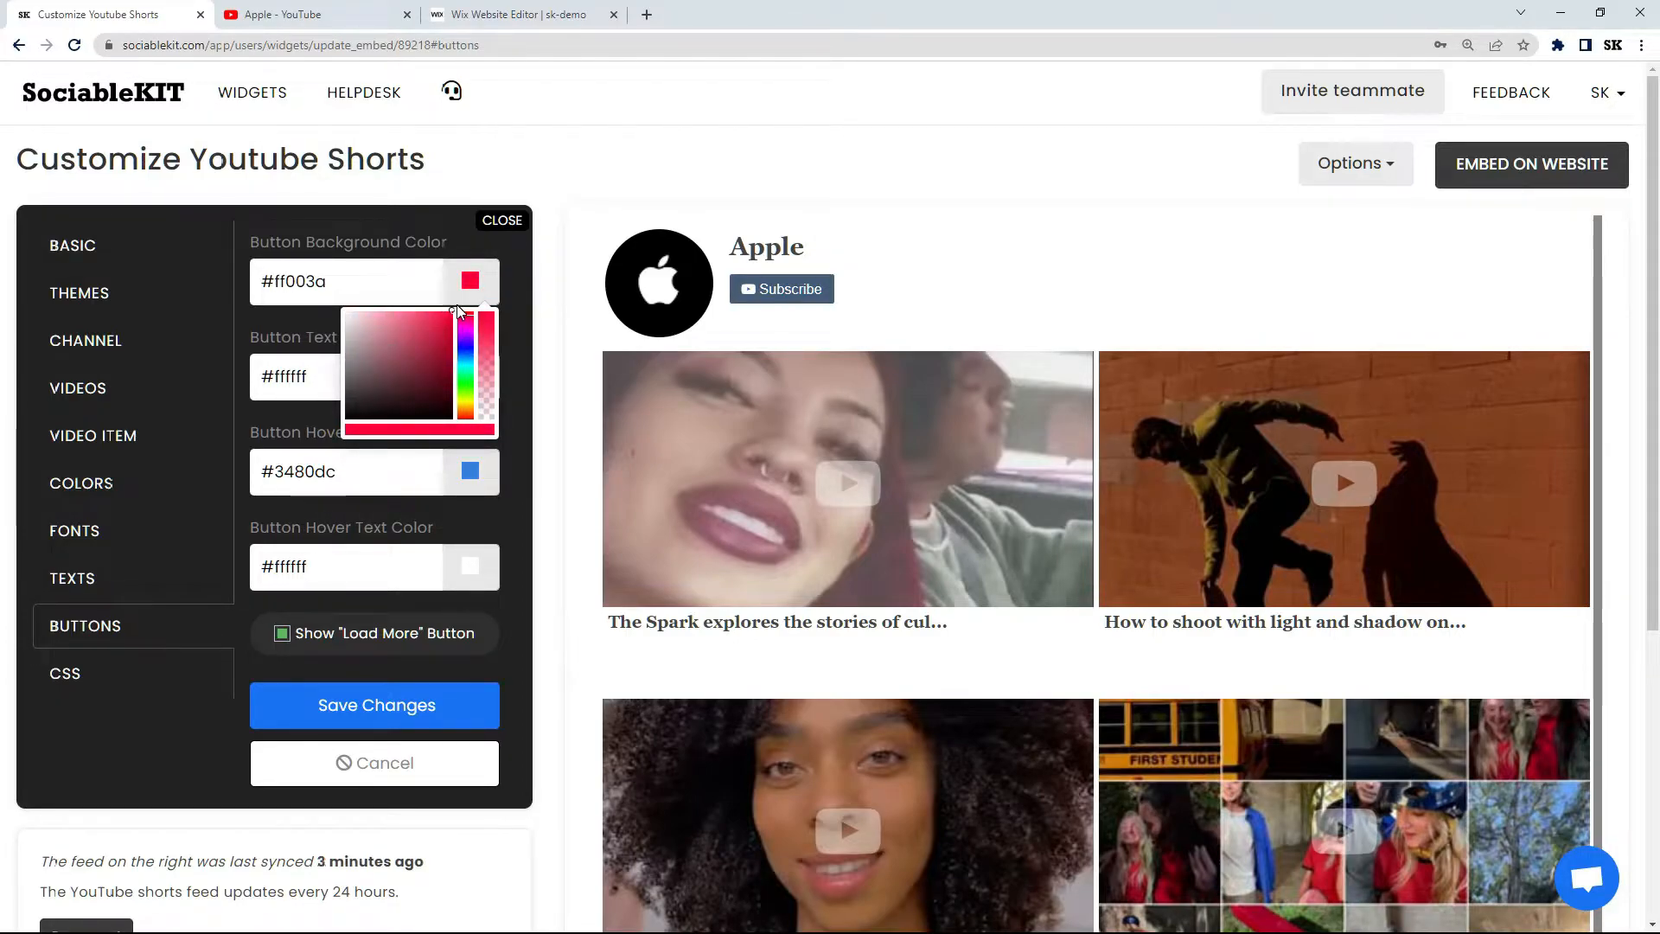
pyautogui.click(324, 327)
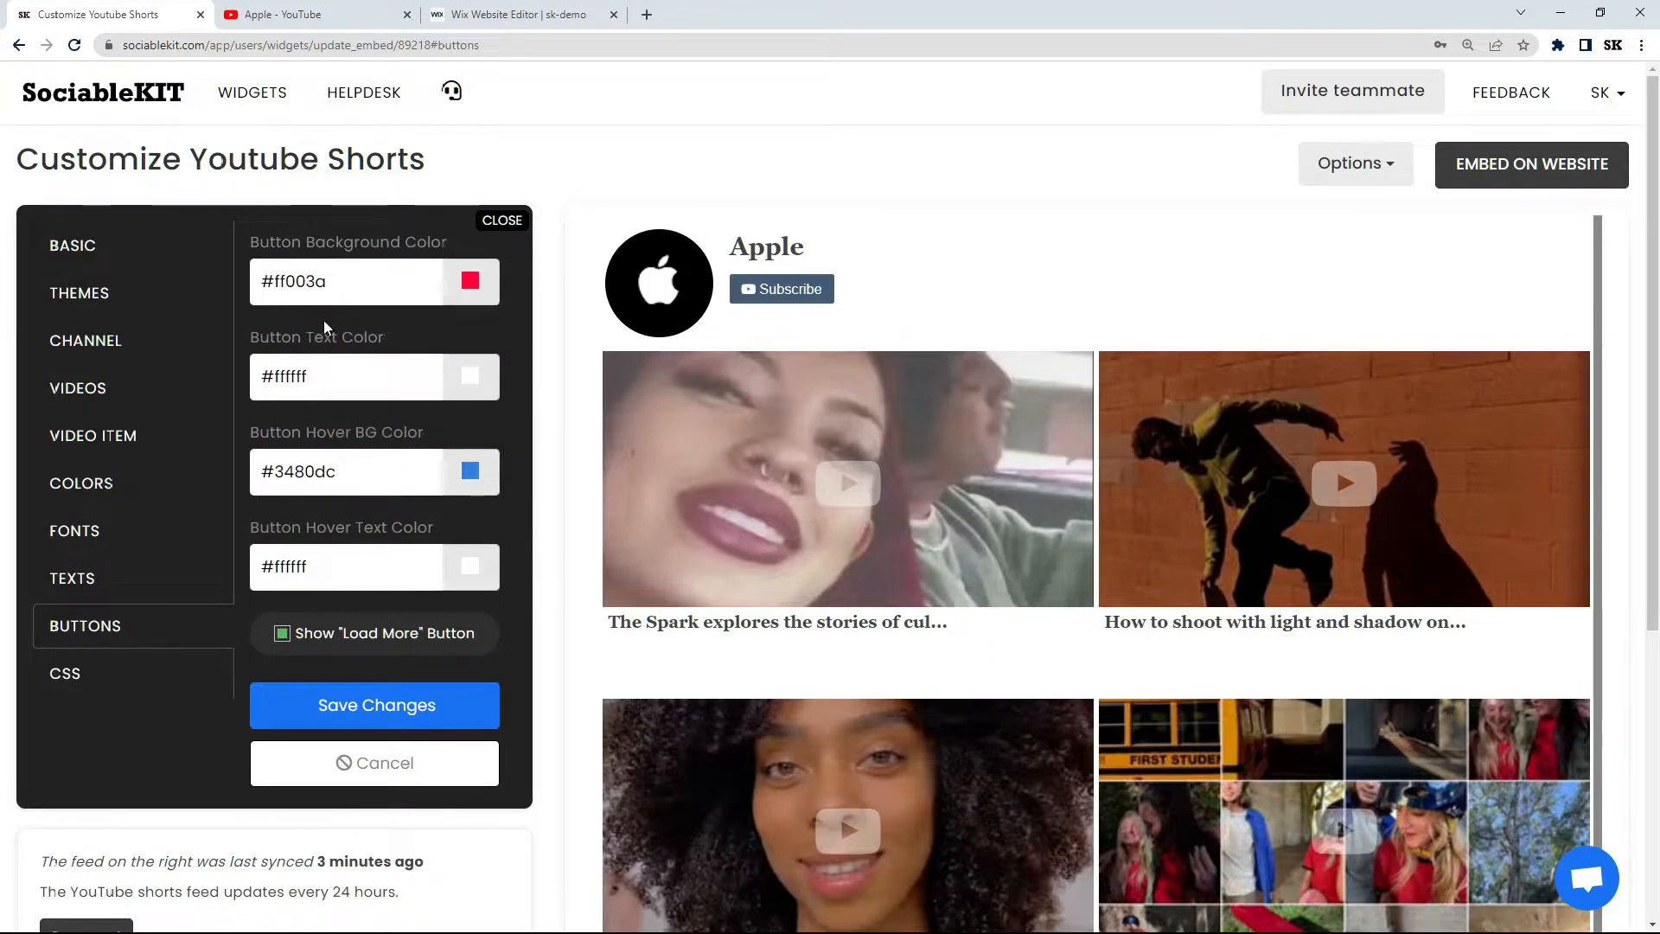
pyautogui.click(475, 394)
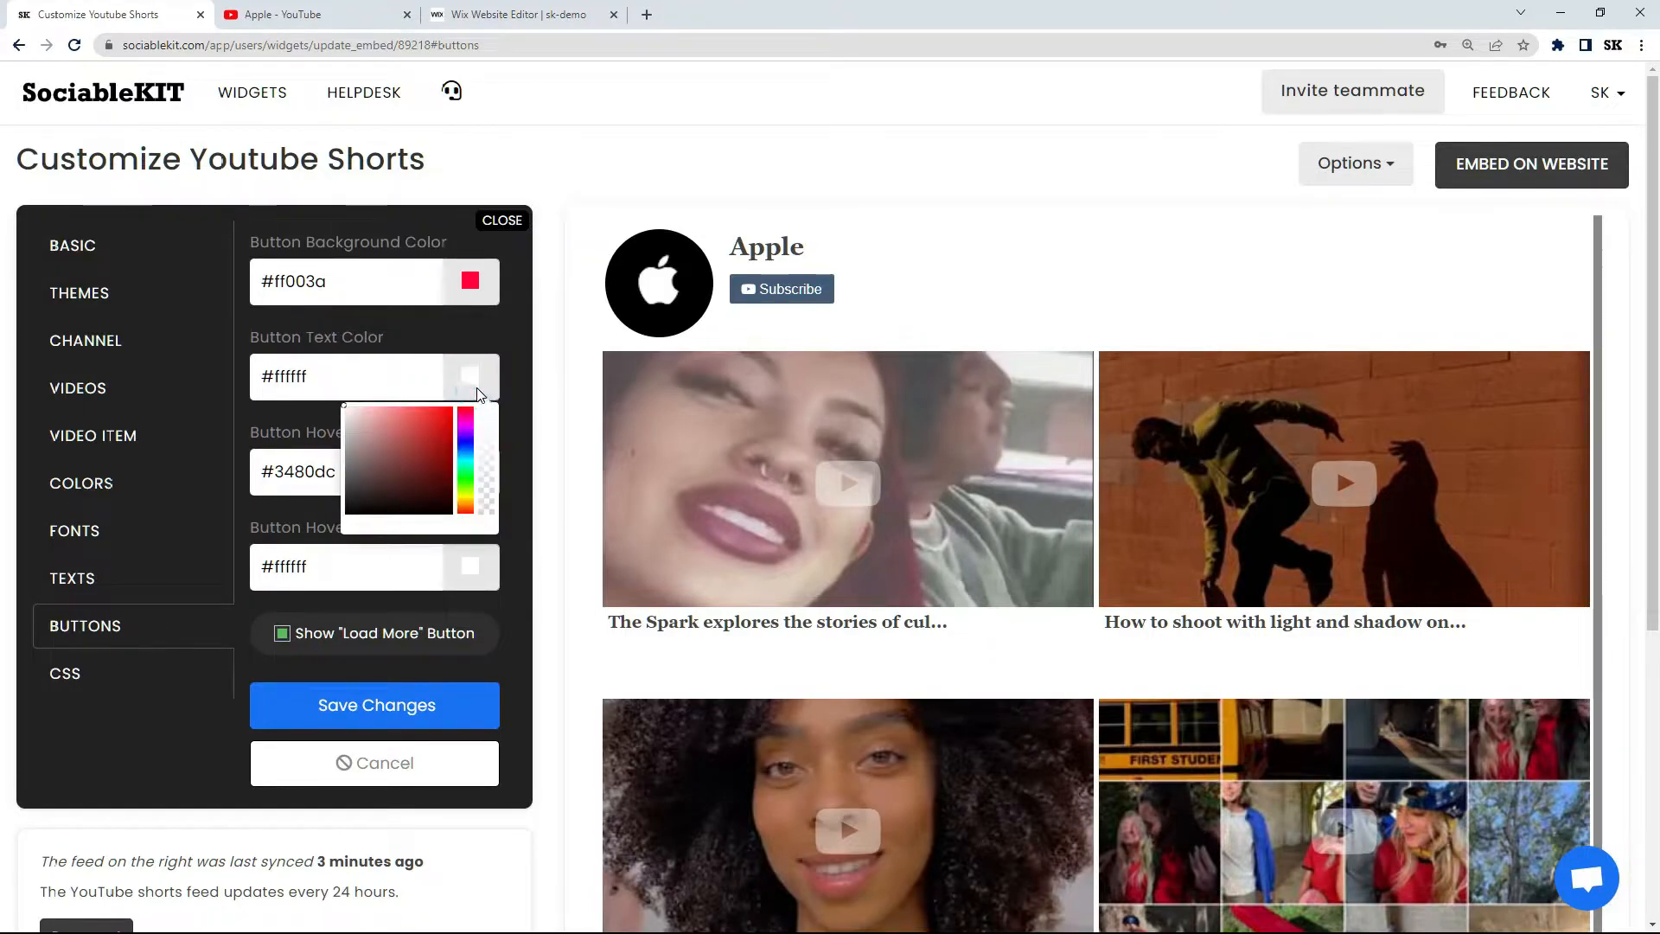
pyautogui.click(355, 510)
pyautogui.moveTo(355, 510); pyautogui.dragTo(341, 530)
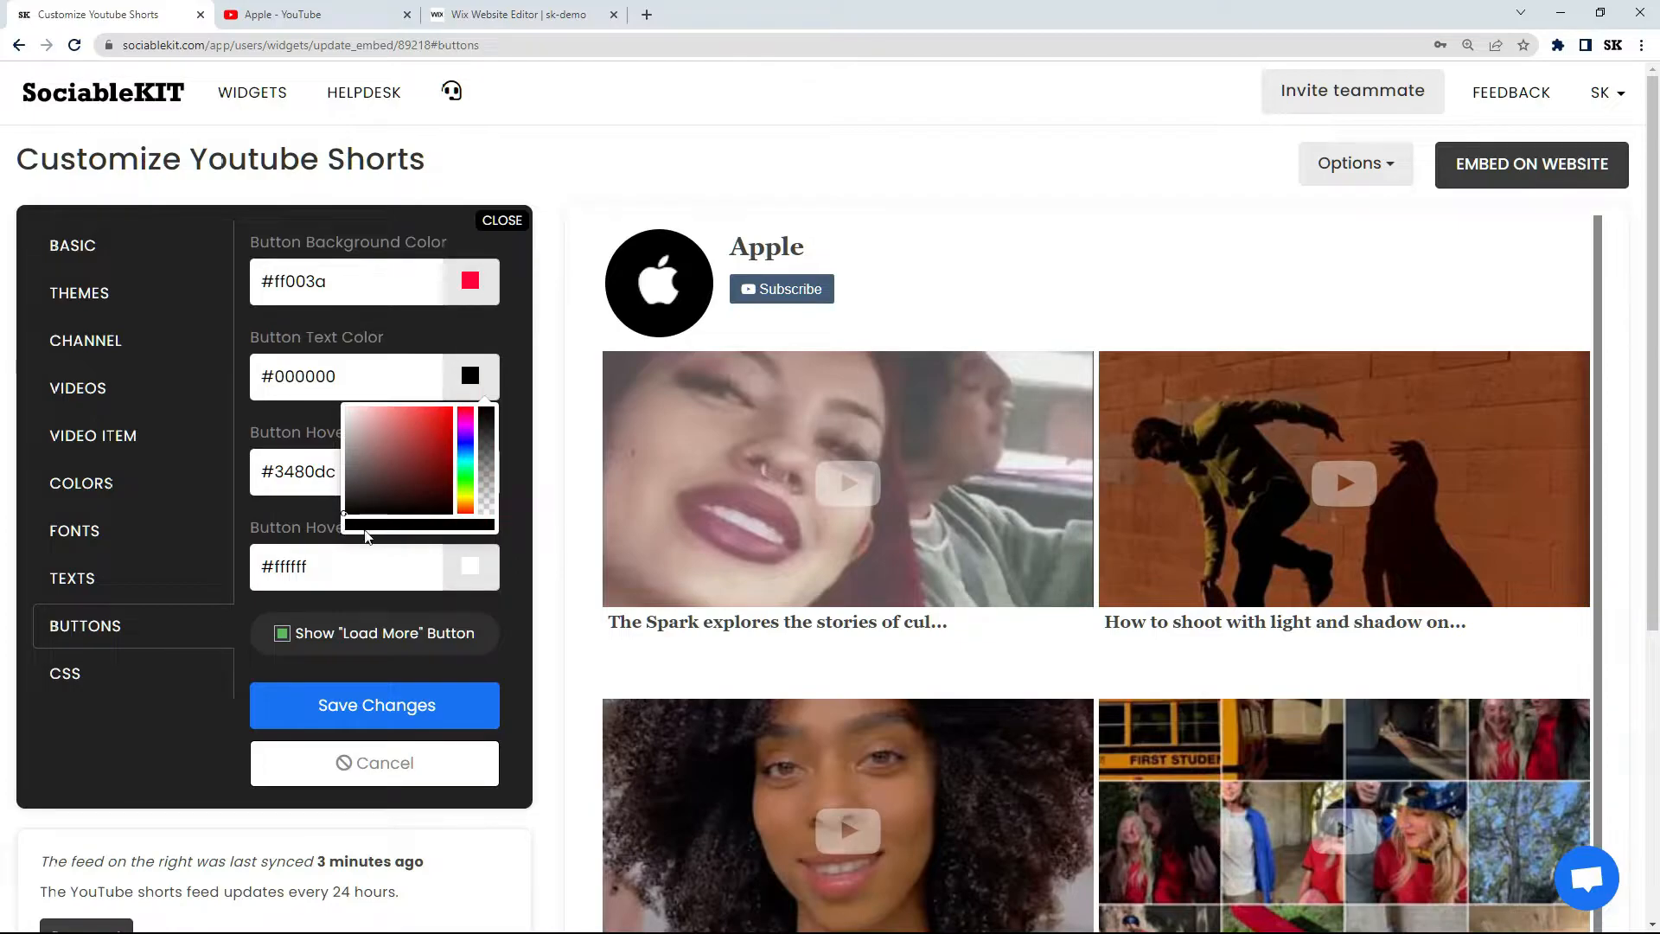
pyautogui.click(400, 725)
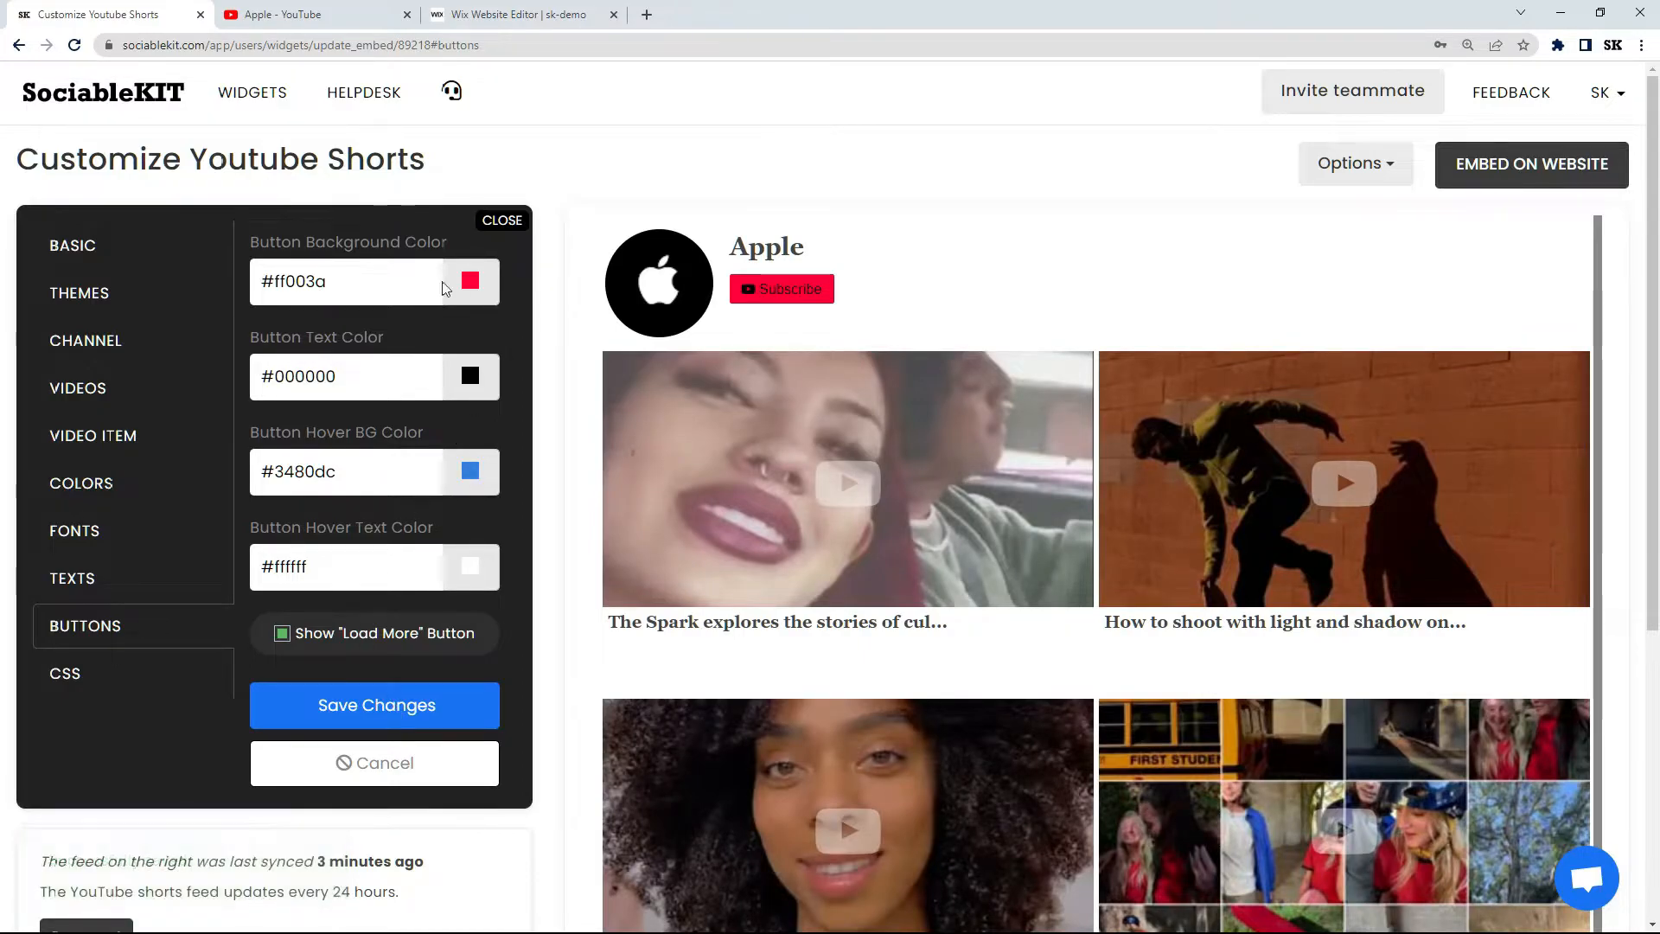
# Set the button background color to #435b77 and the button text color to #ffffff, and save the changes.
pyautogui.tripleClick(388, 279)
pyautogui.write('#435b77')
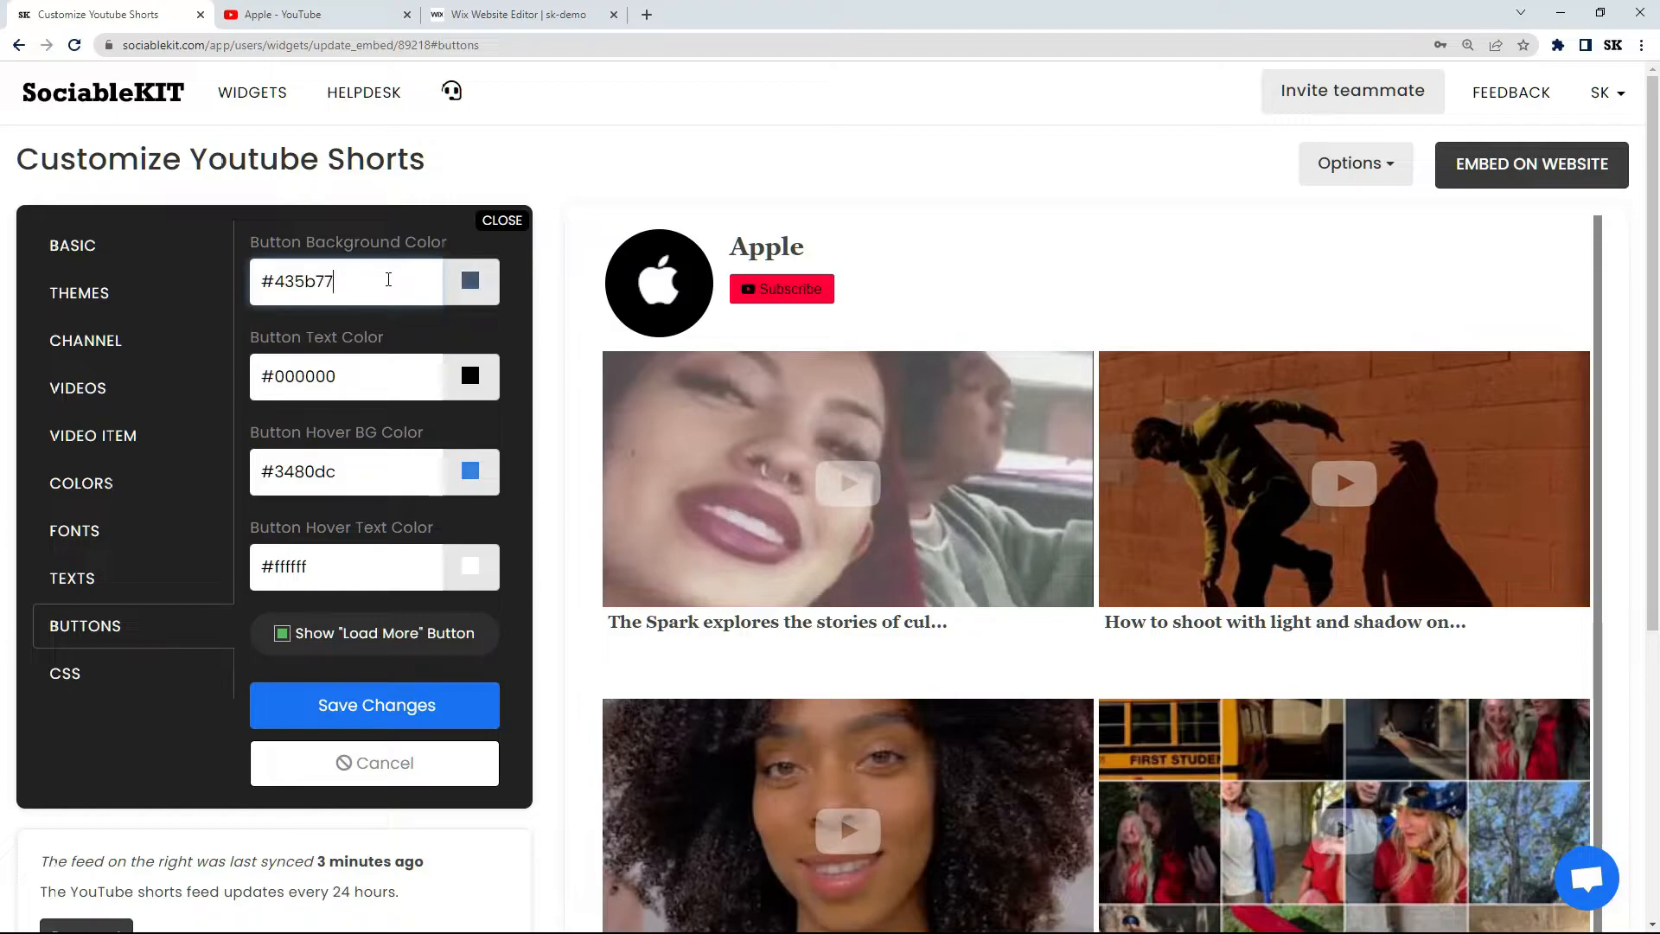
pyautogui.click(470, 375)
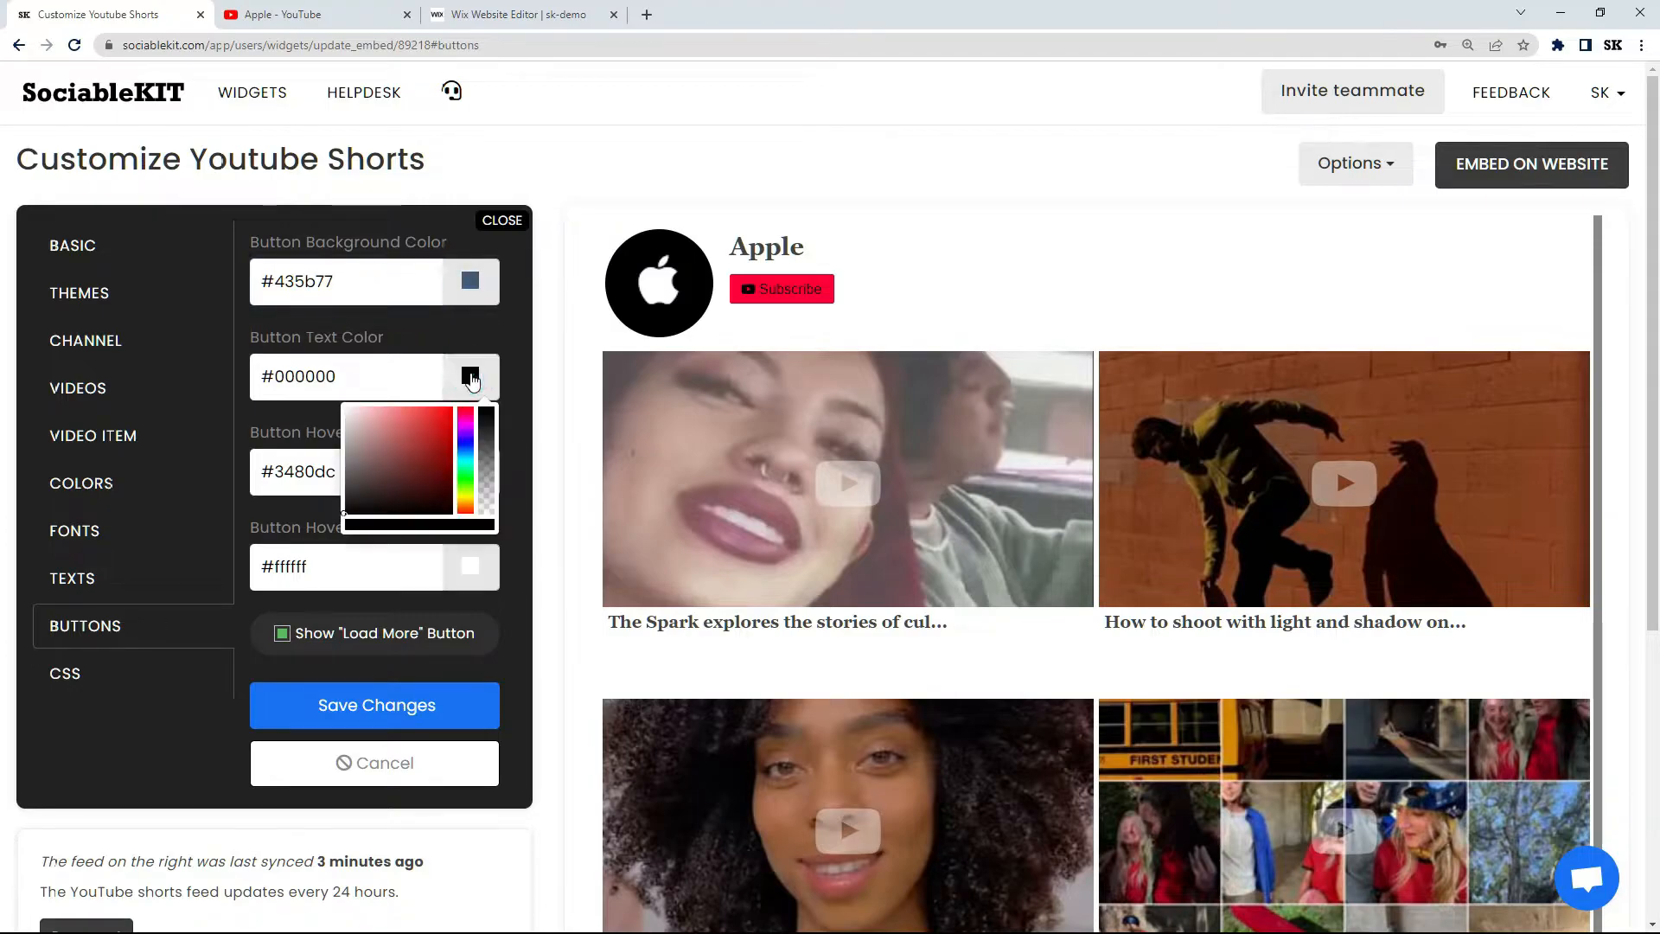
pyautogui.click(344, 407)
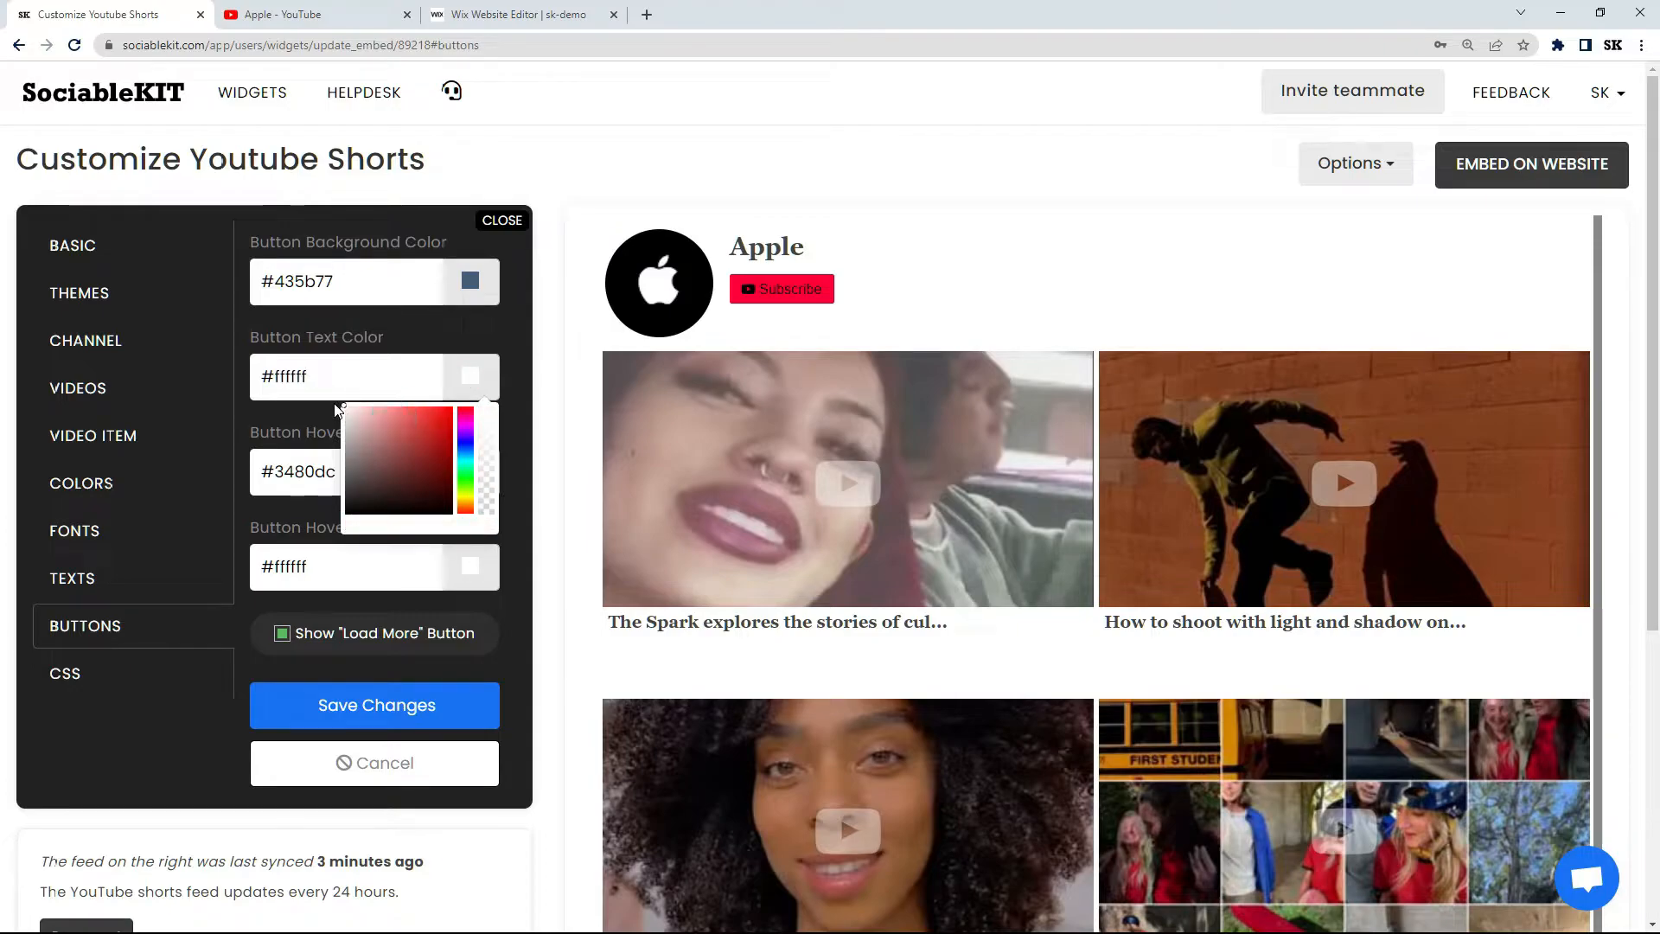
pyautogui.click(334, 400)
pyautogui.click(403, 705)
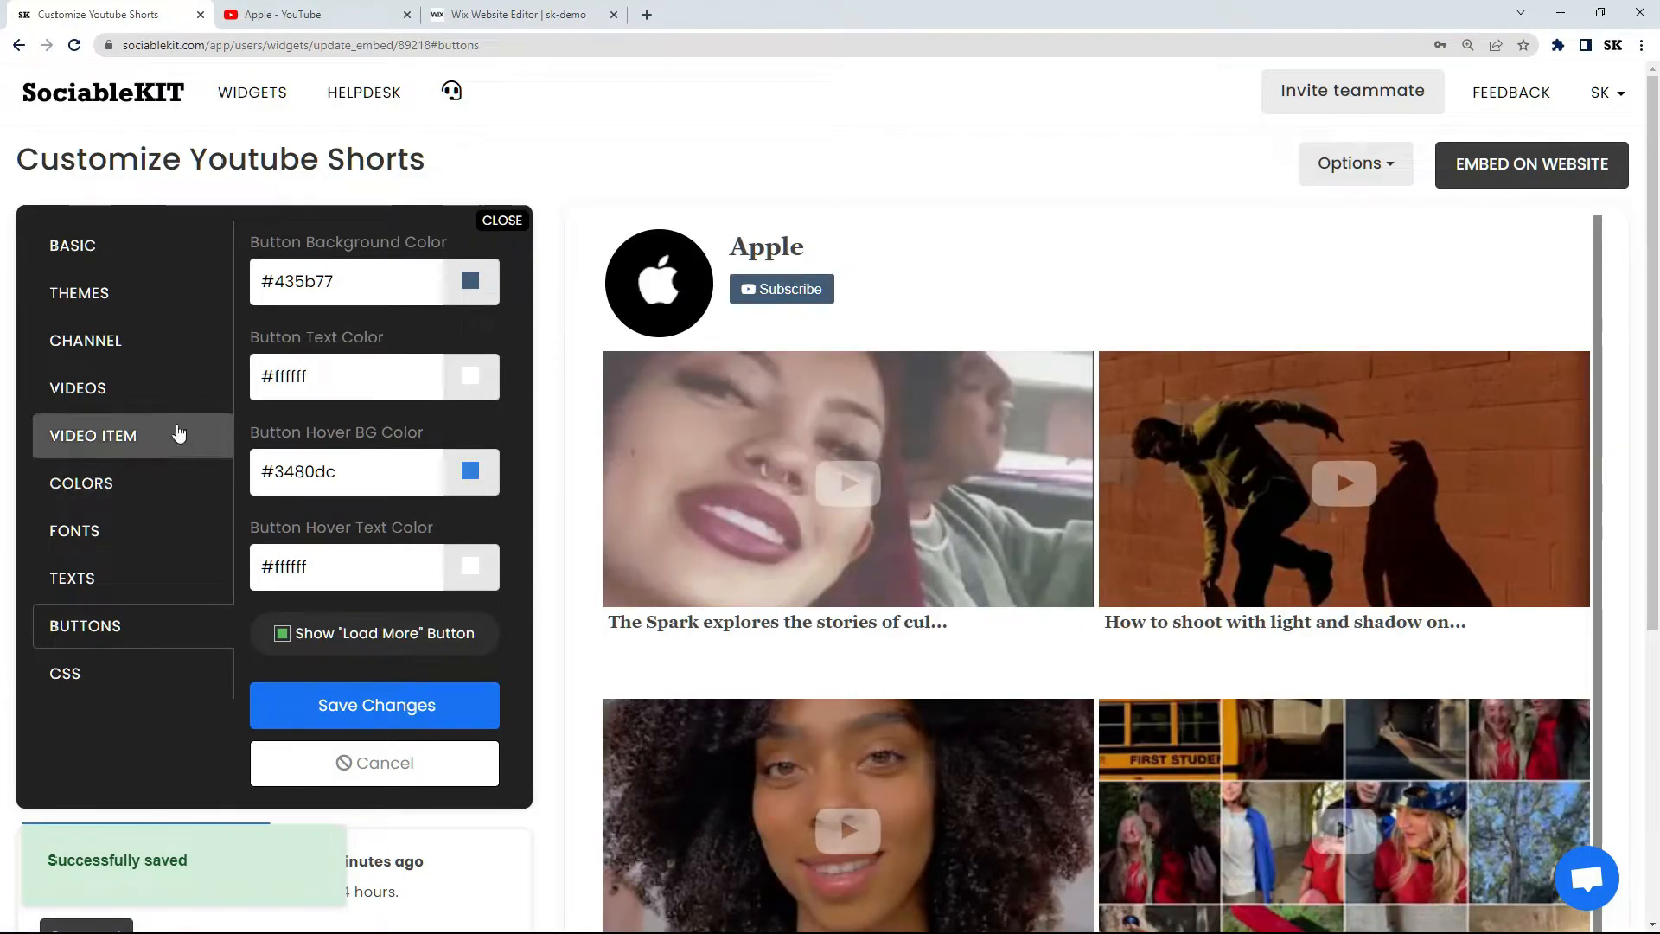
# Apply the Maayos Theme as the widget's color theme and save the change.
pyautogui.click(173, 309)
pyautogui.click(326, 278)
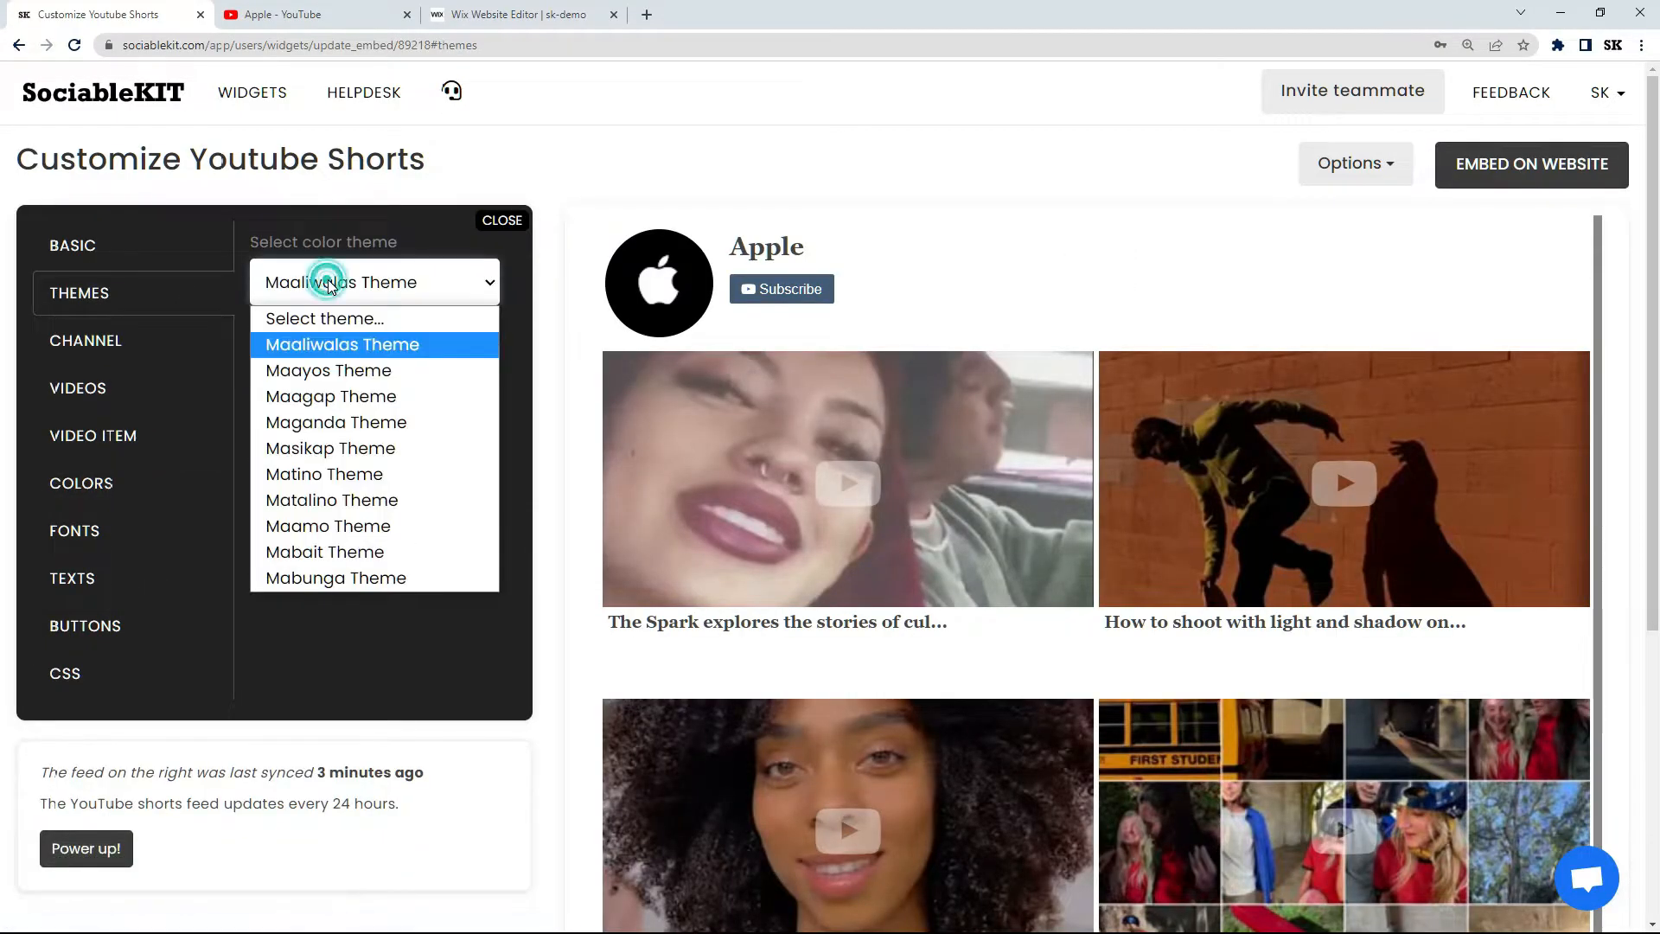
pyautogui.click(377, 366)
pyautogui.click(383, 495)
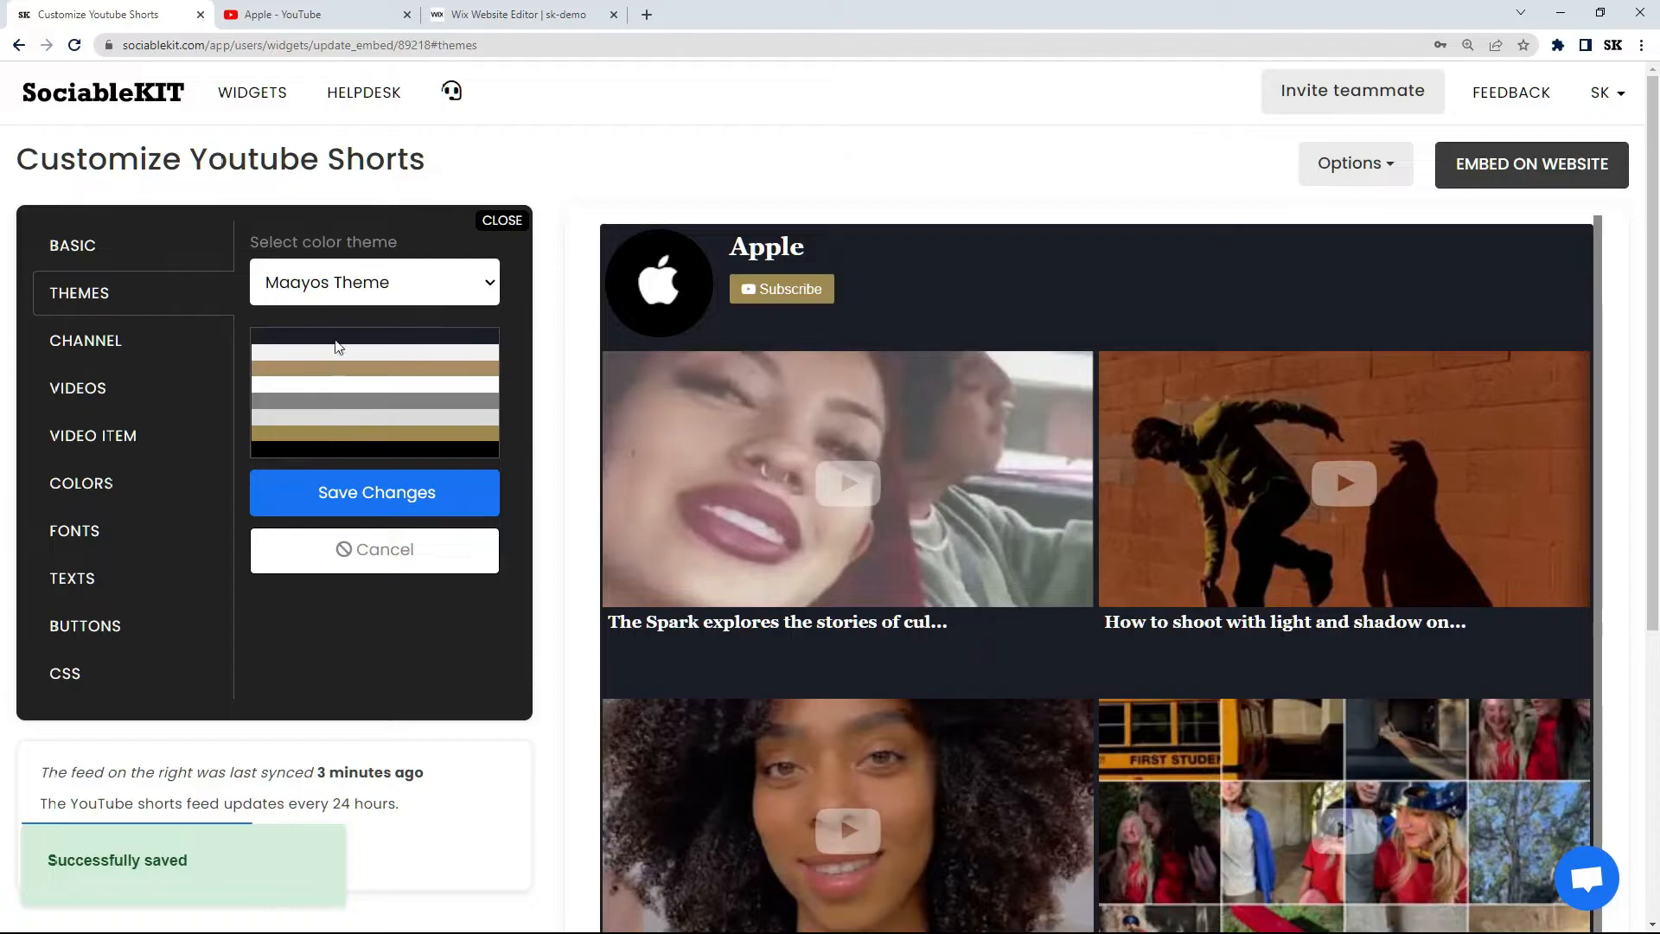
# Switch the widget's color theme to Maaliwalas Theme and save the change.
pyautogui.click(328, 284)
pyautogui.click(351, 339)
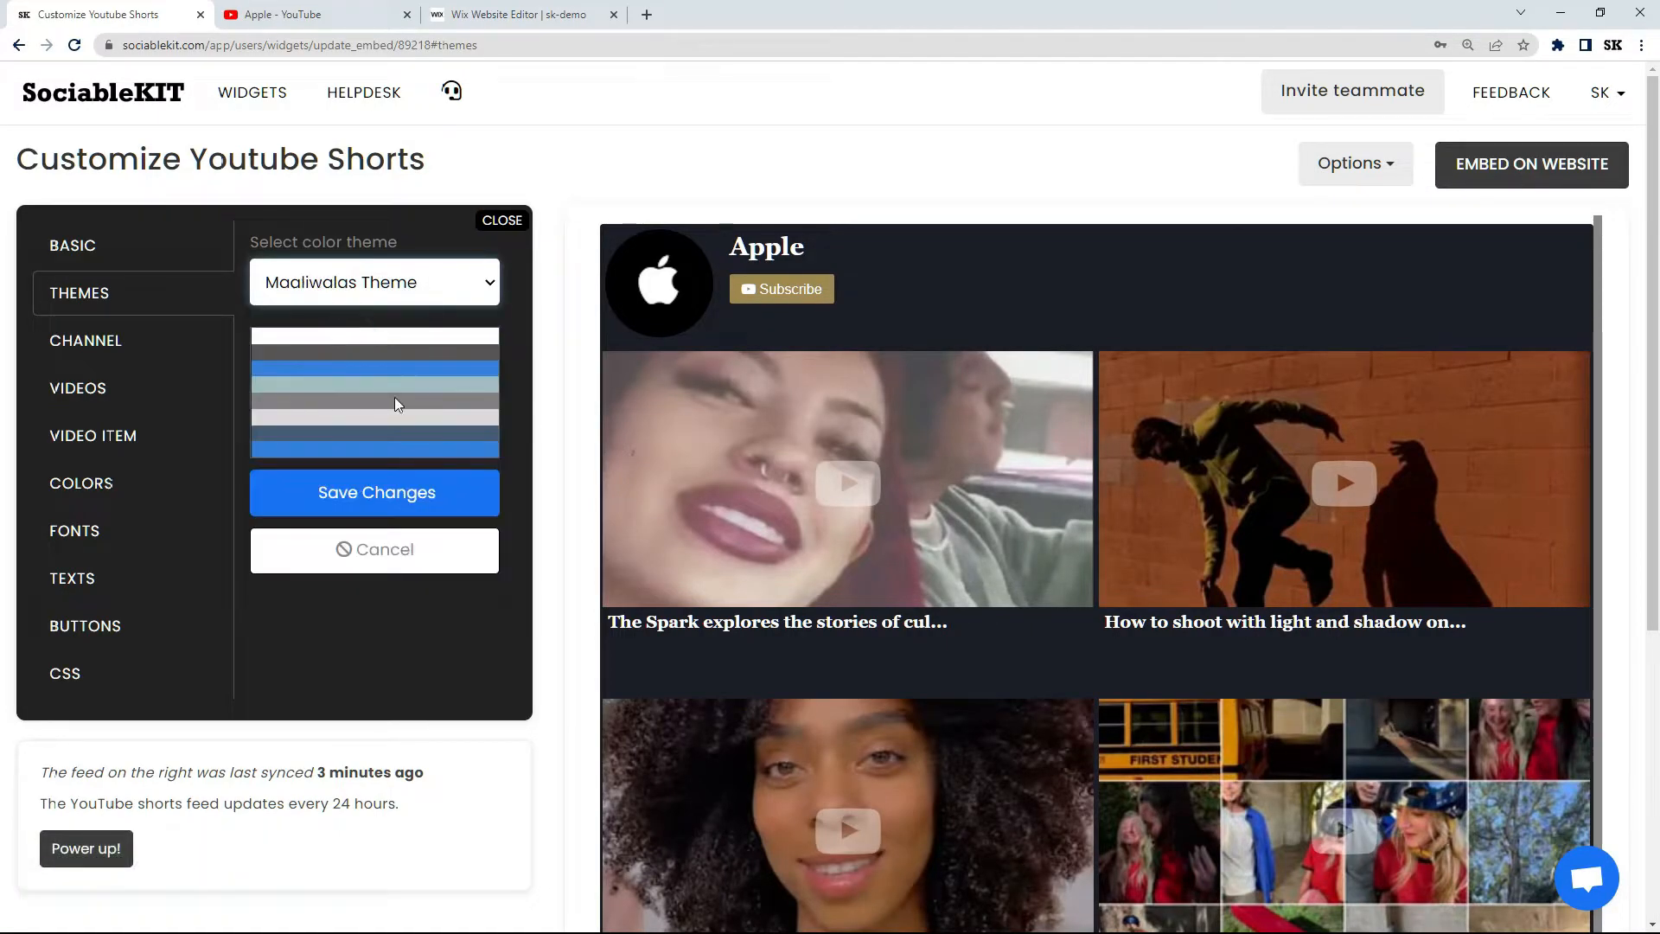
pyautogui.click(375, 500)
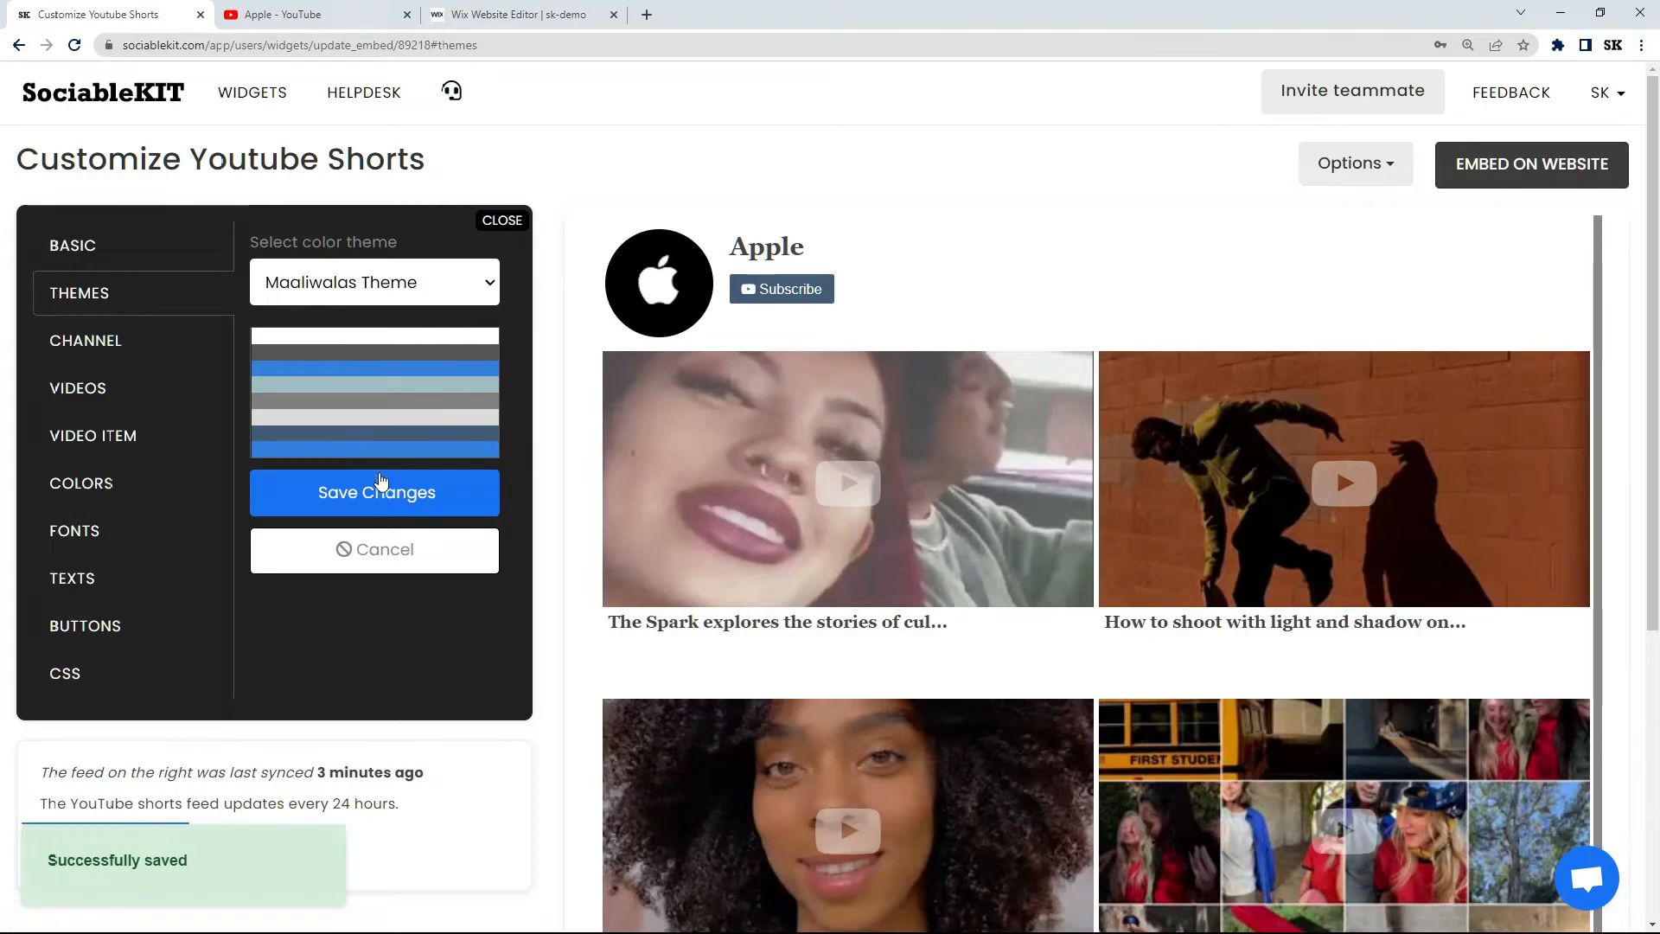
# Review the widget's channel, videos, video item, colors, fonts, texts, buttons and custom CSS settings.
pyautogui.click(187, 338)
pyautogui.click(198, 385)
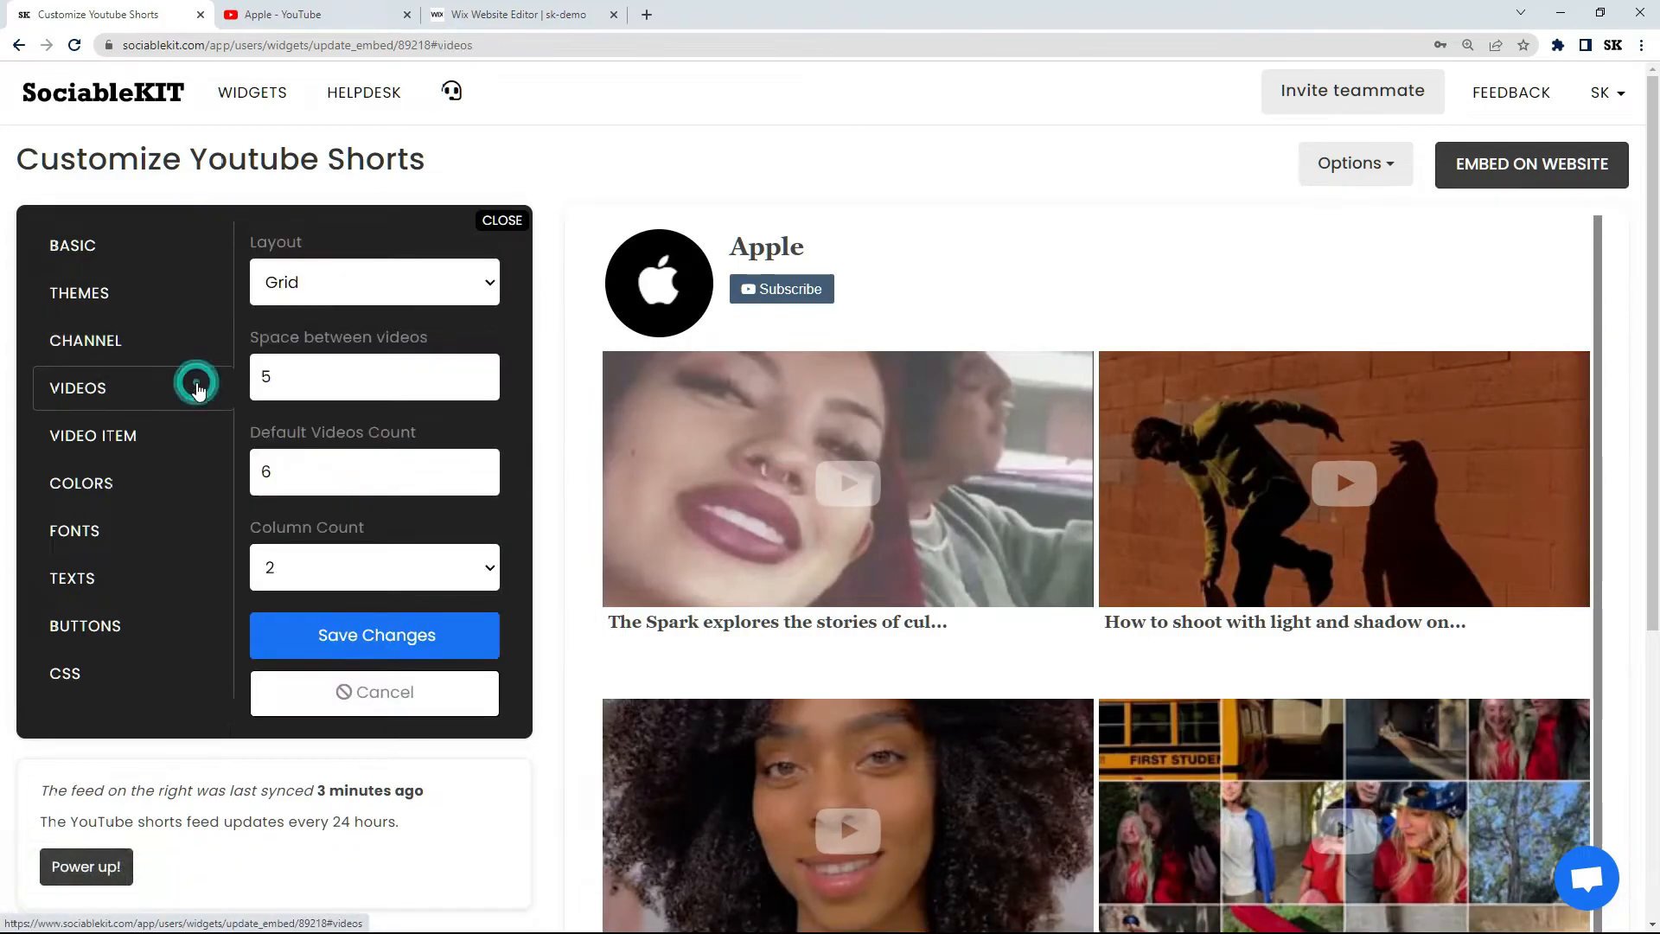
pyautogui.click(195, 437)
pyautogui.click(198, 492)
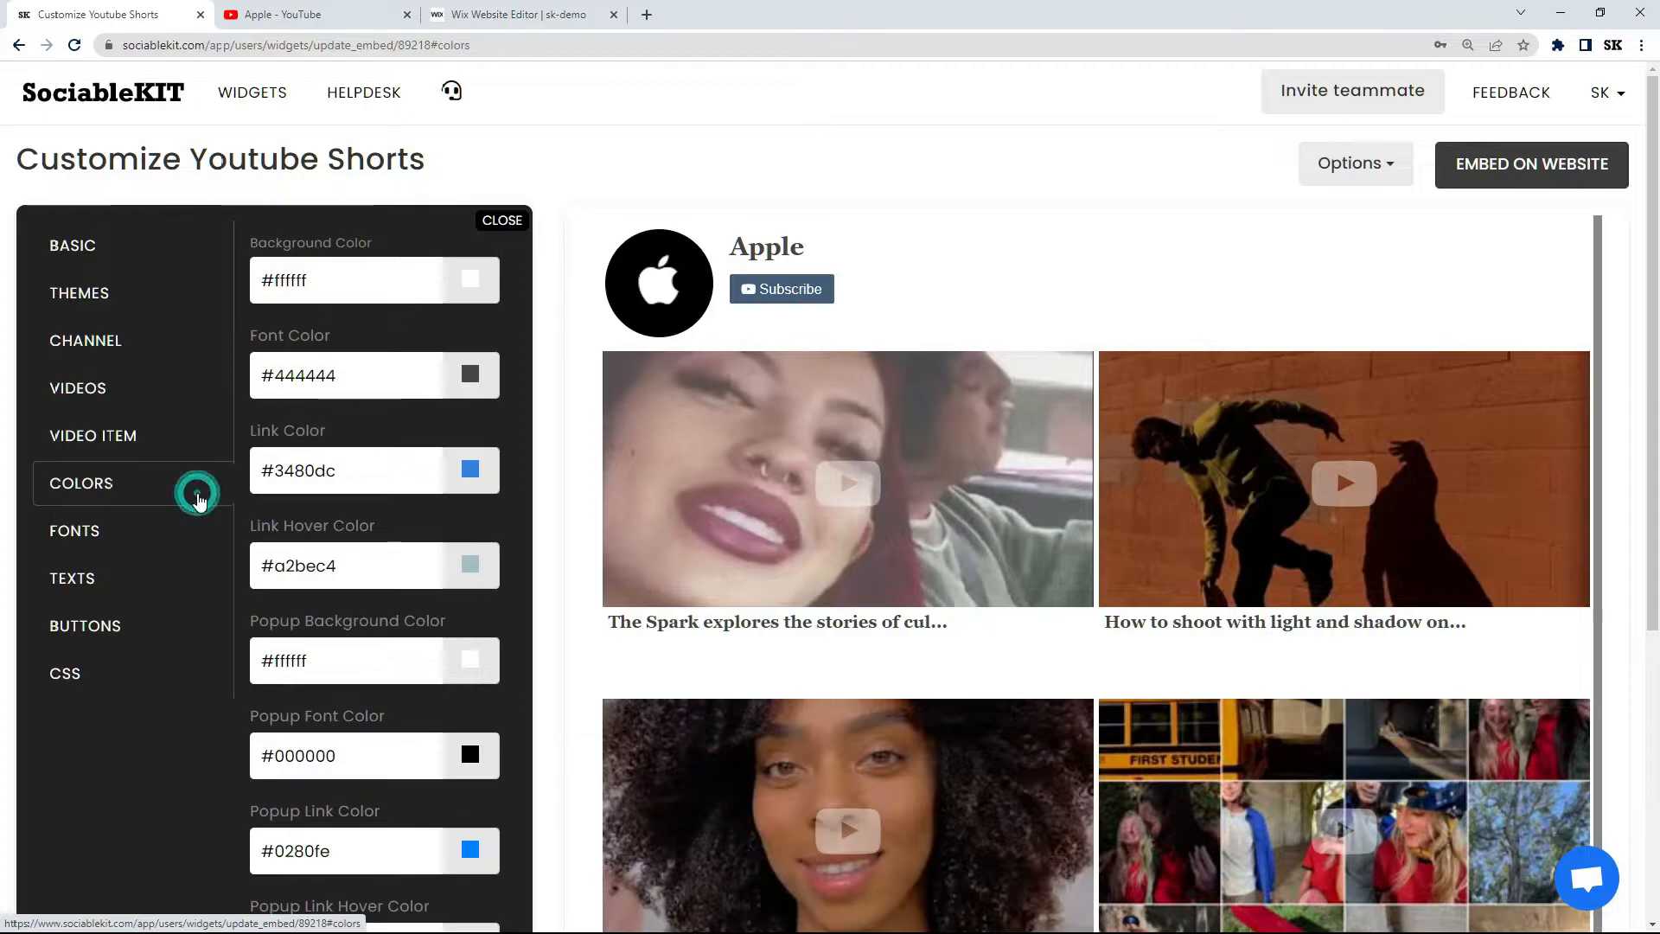
pyautogui.click(195, 532)
pyautogui.click(190, 593)
pyautogui.click(193, 627)
pyautogui.click(191, 679)
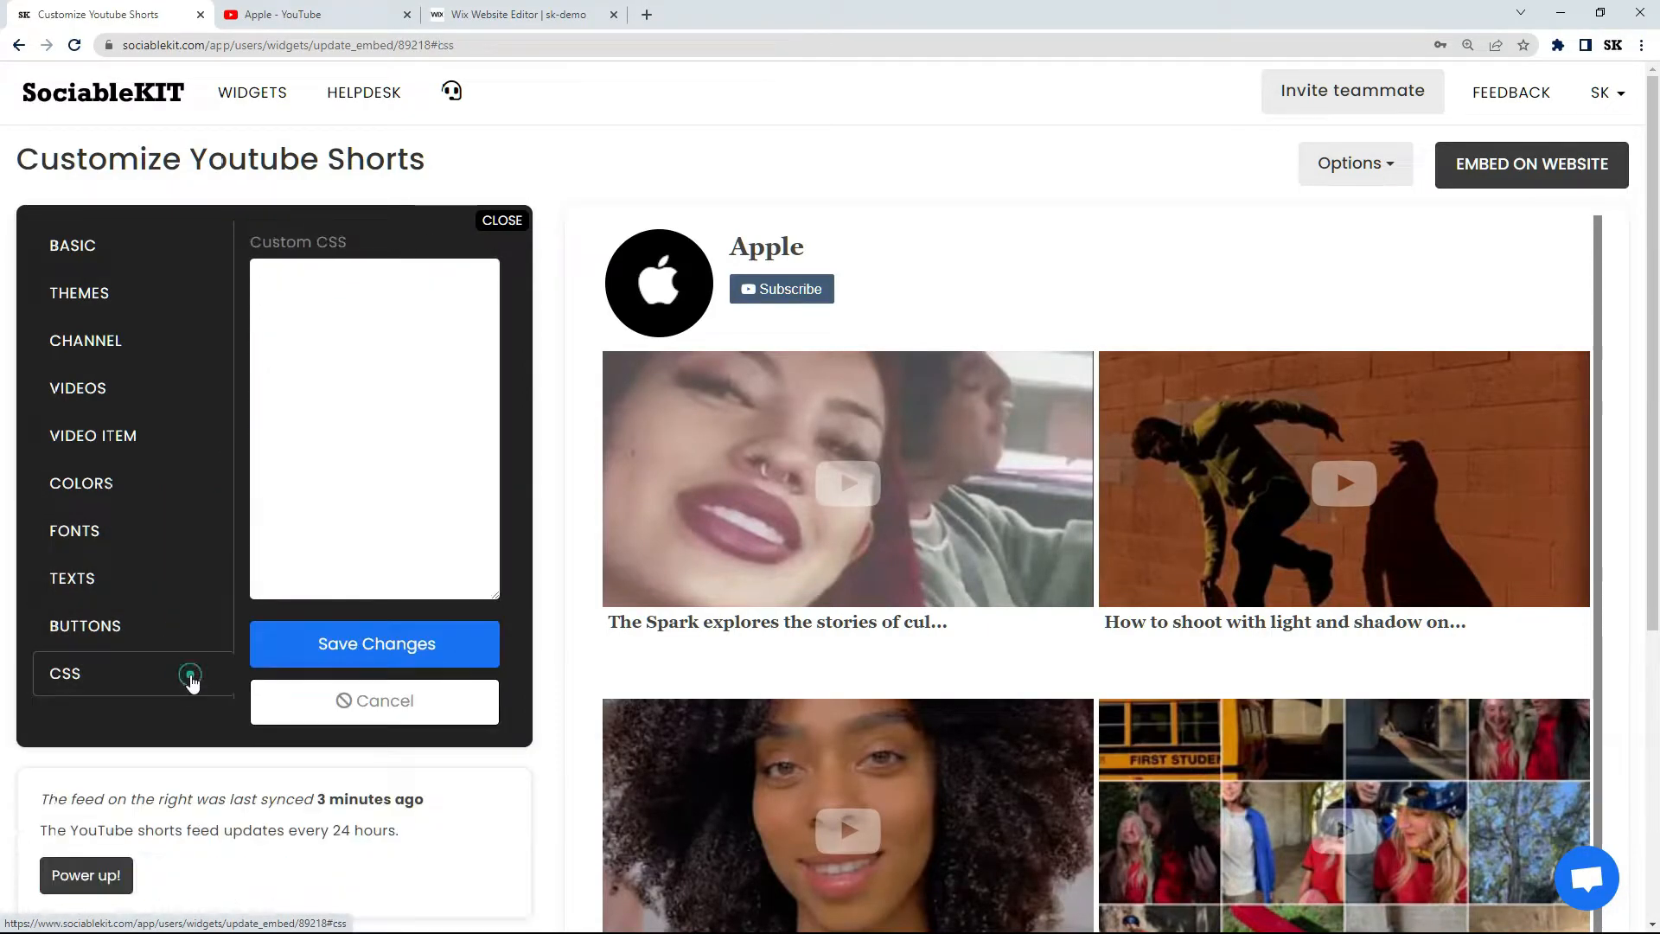
# Copy the widget's JavaScript embed code and switch to the Wix Website Editor.
pyautogui.click(1446, 177)
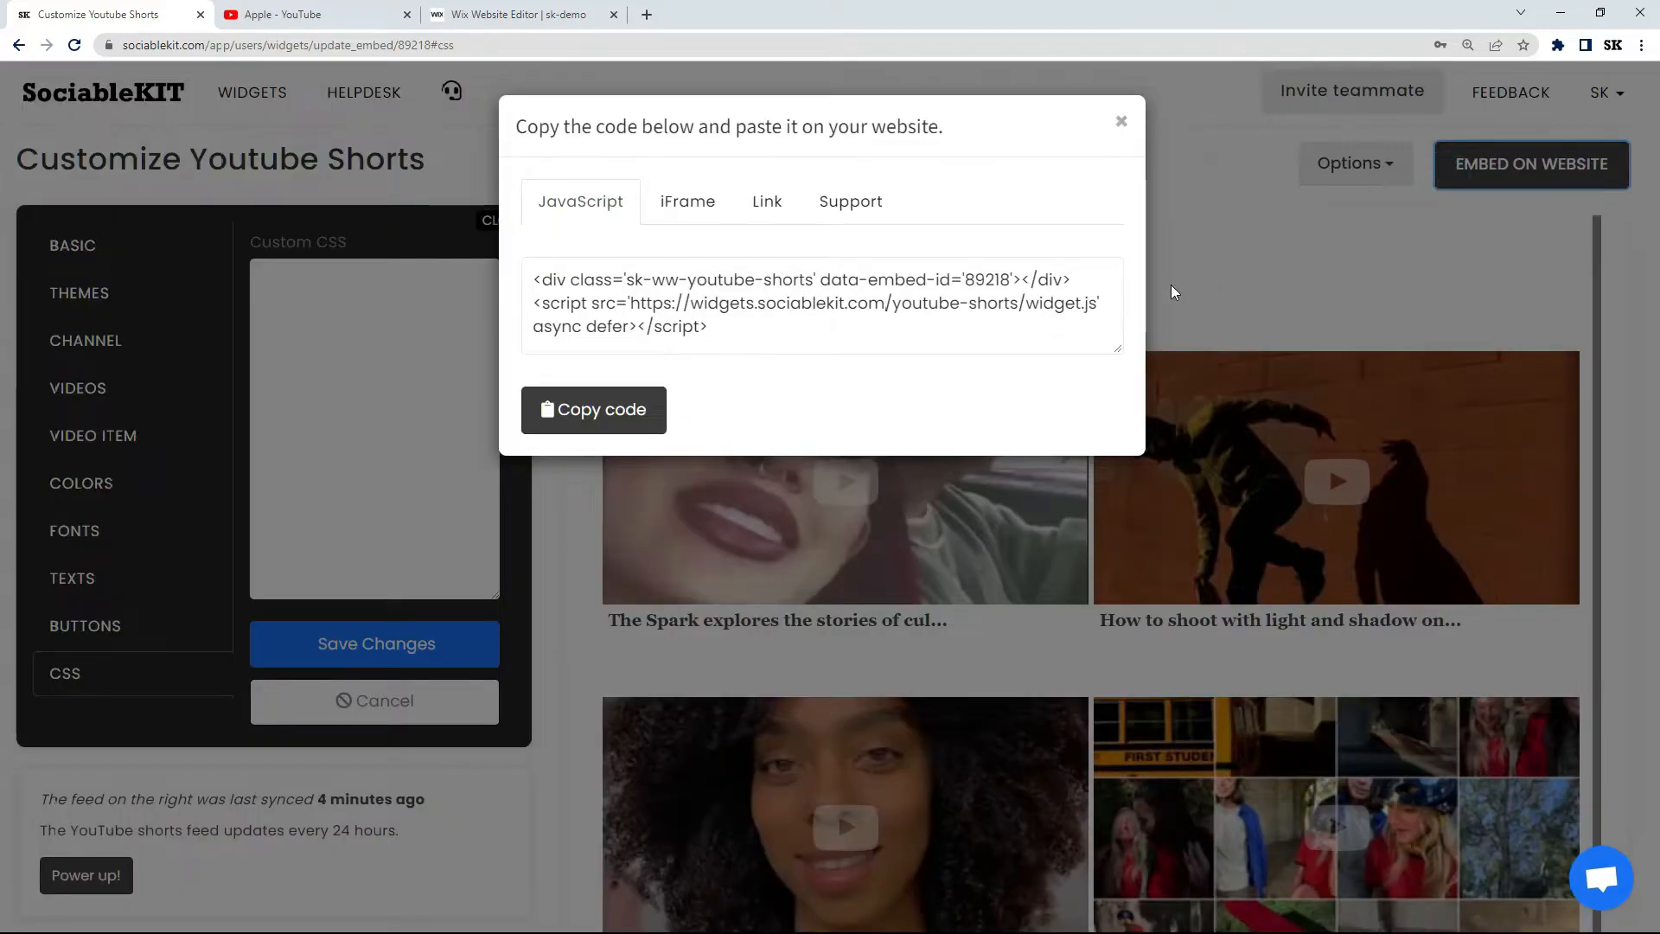
pyautogui.click(556, 411)
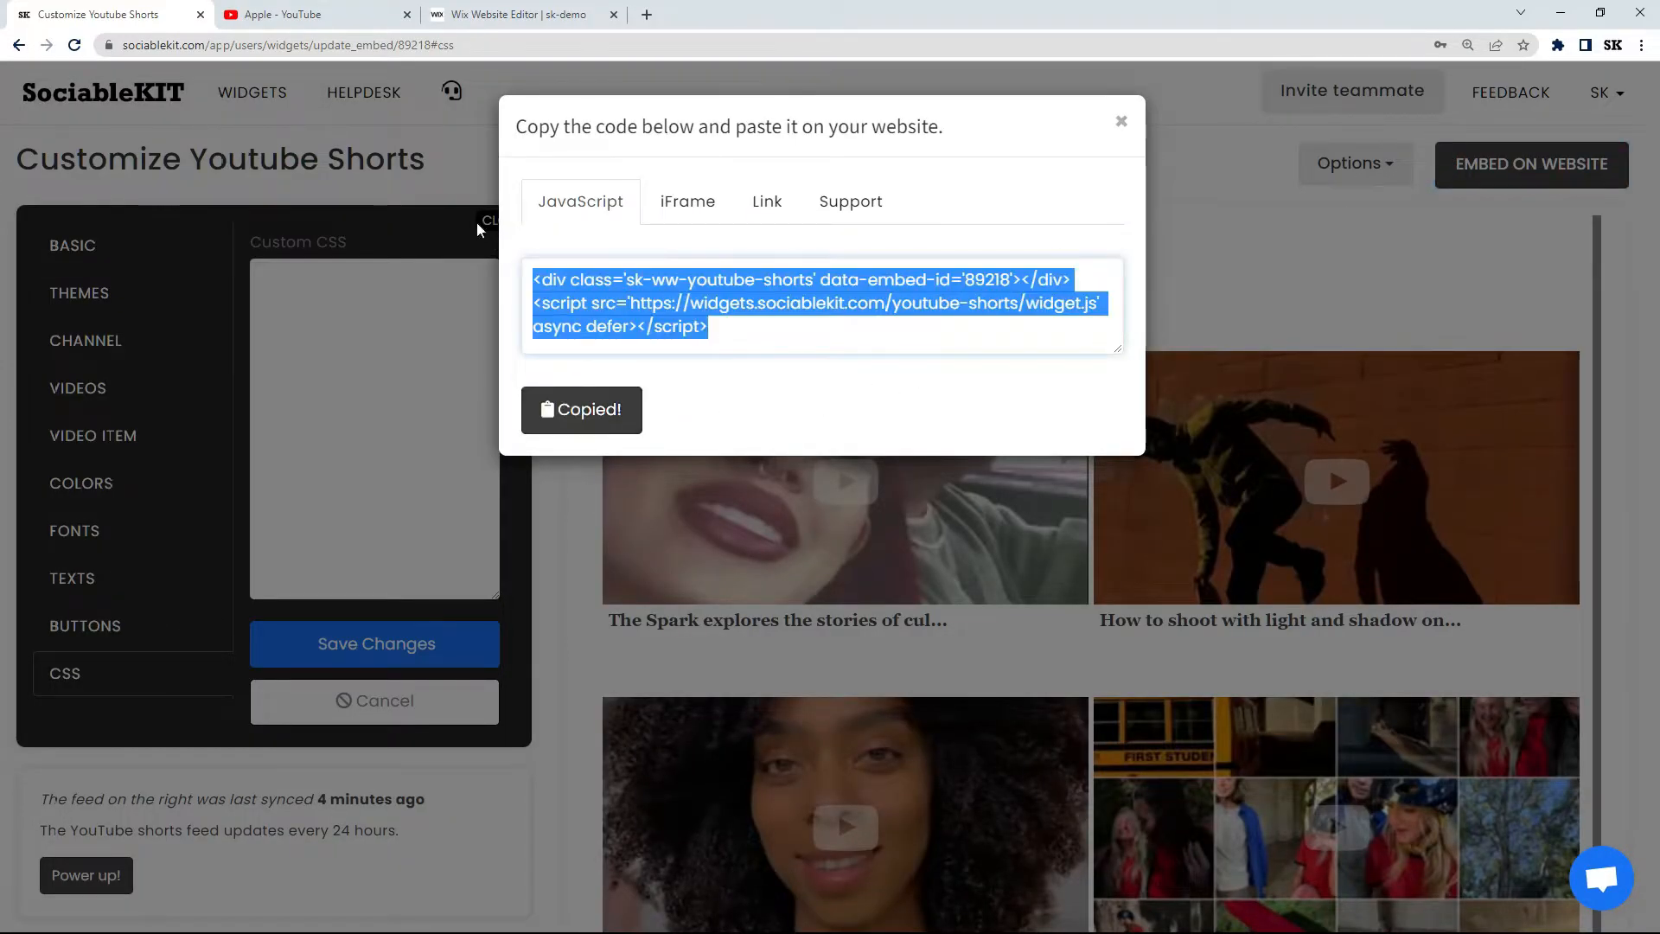
pyautogui.click(517, 14)
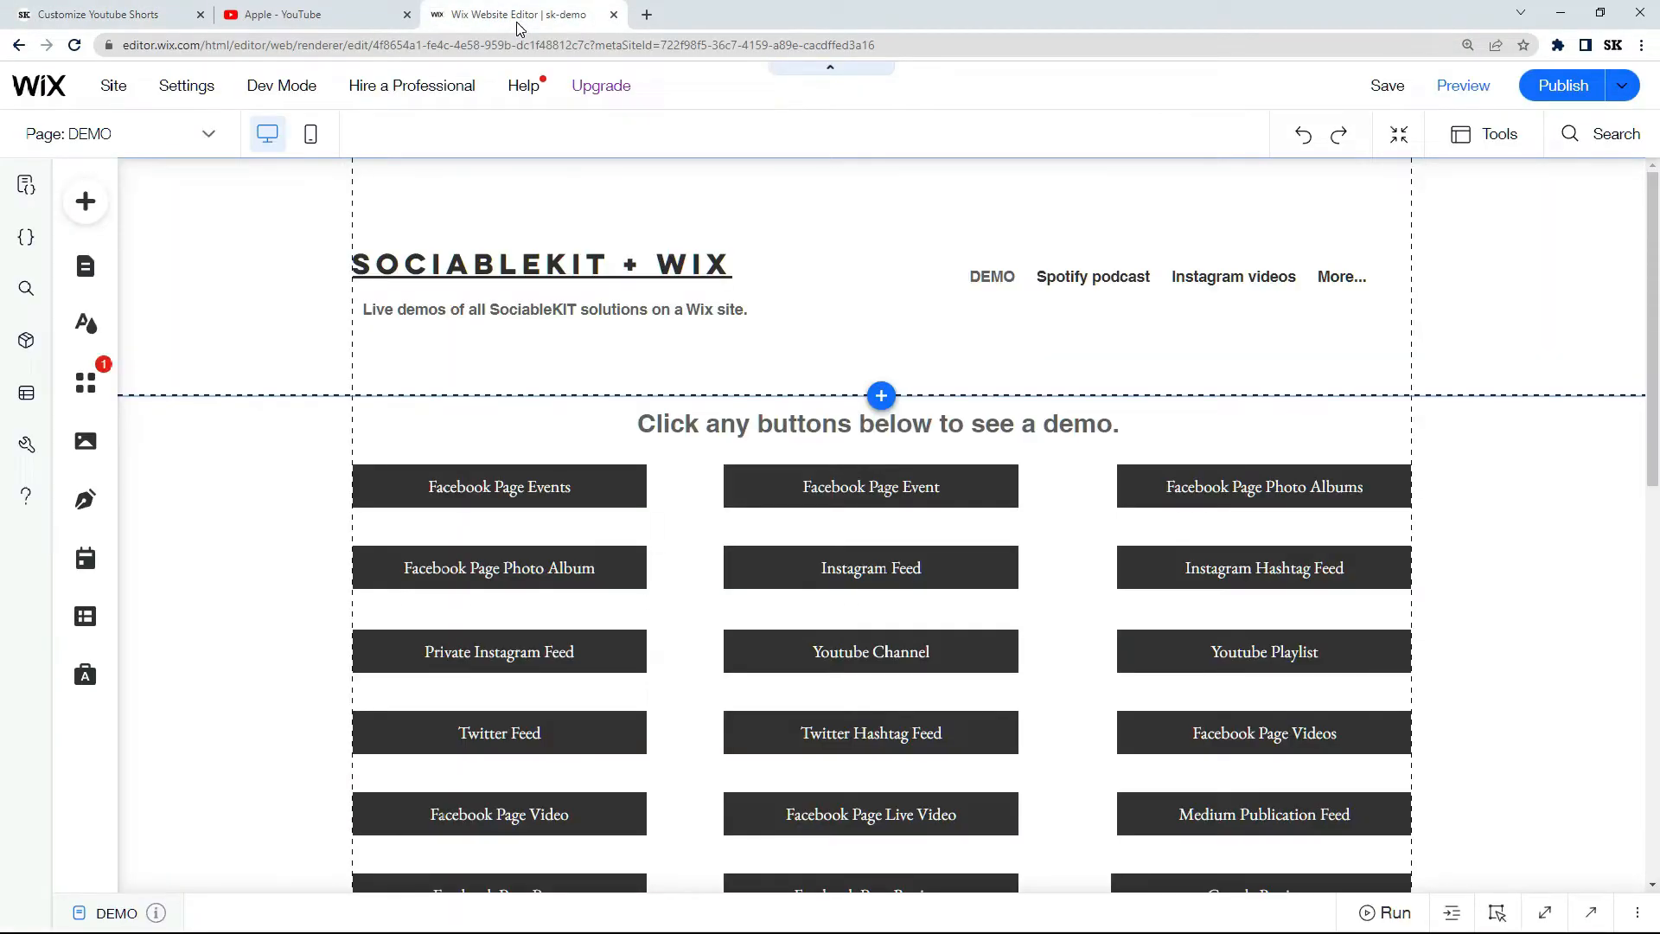
# Add a blank page to the site menu and name it "Youtube shorts".
pyautogui.click(85, 267)
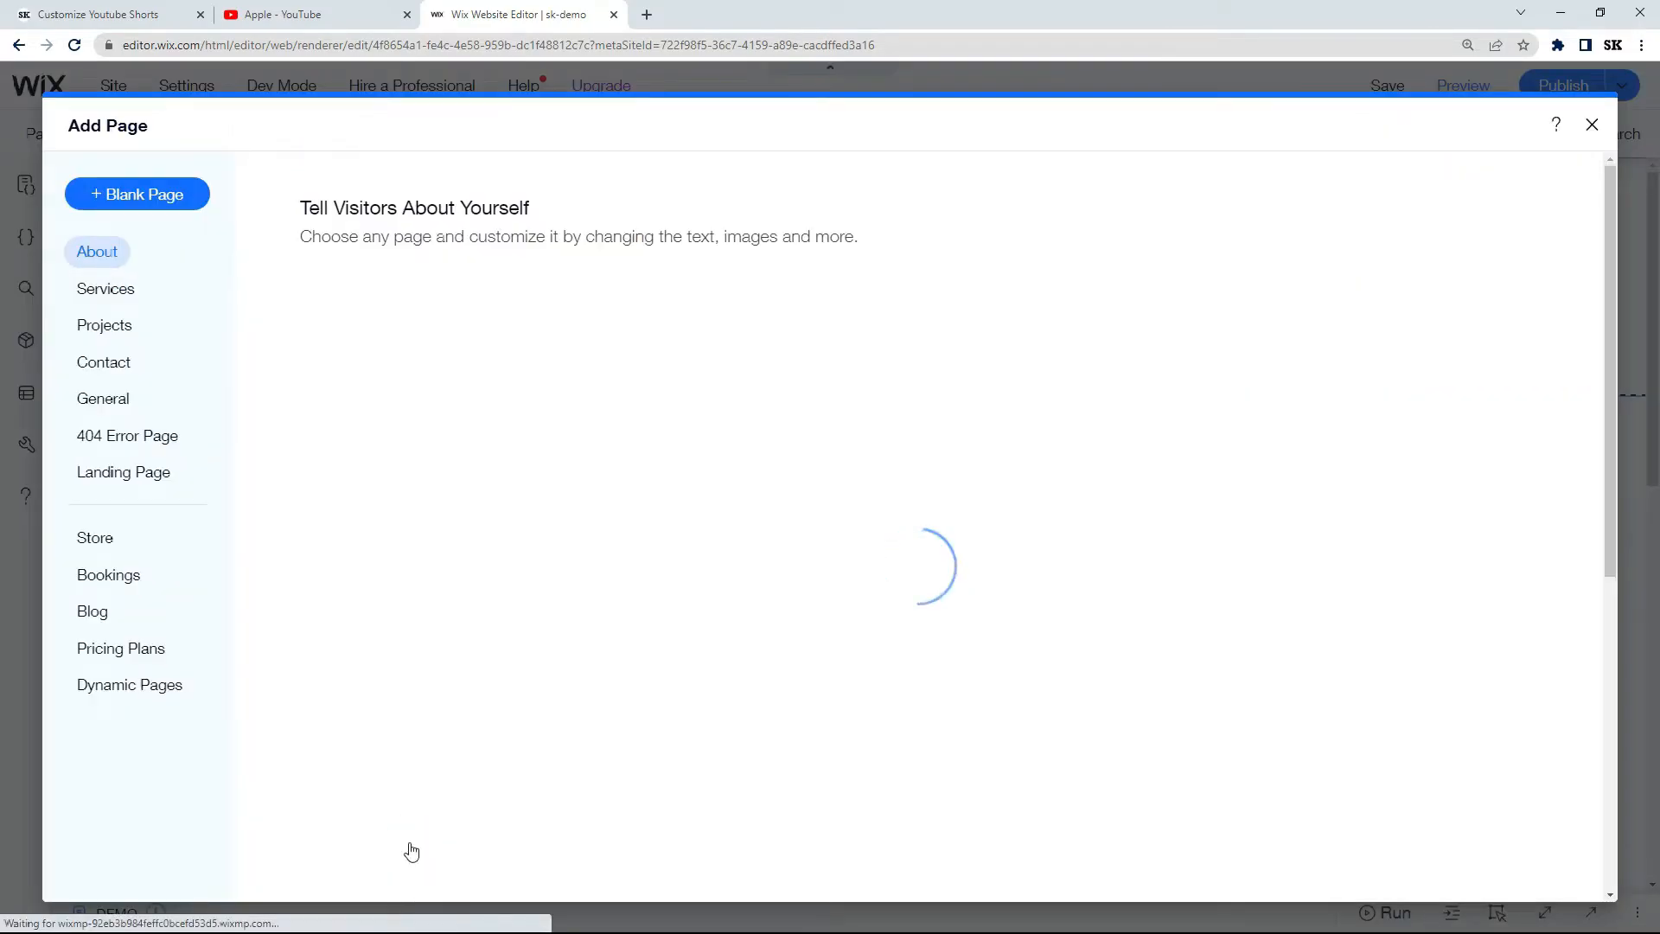
pyautogui.click(186, 199)
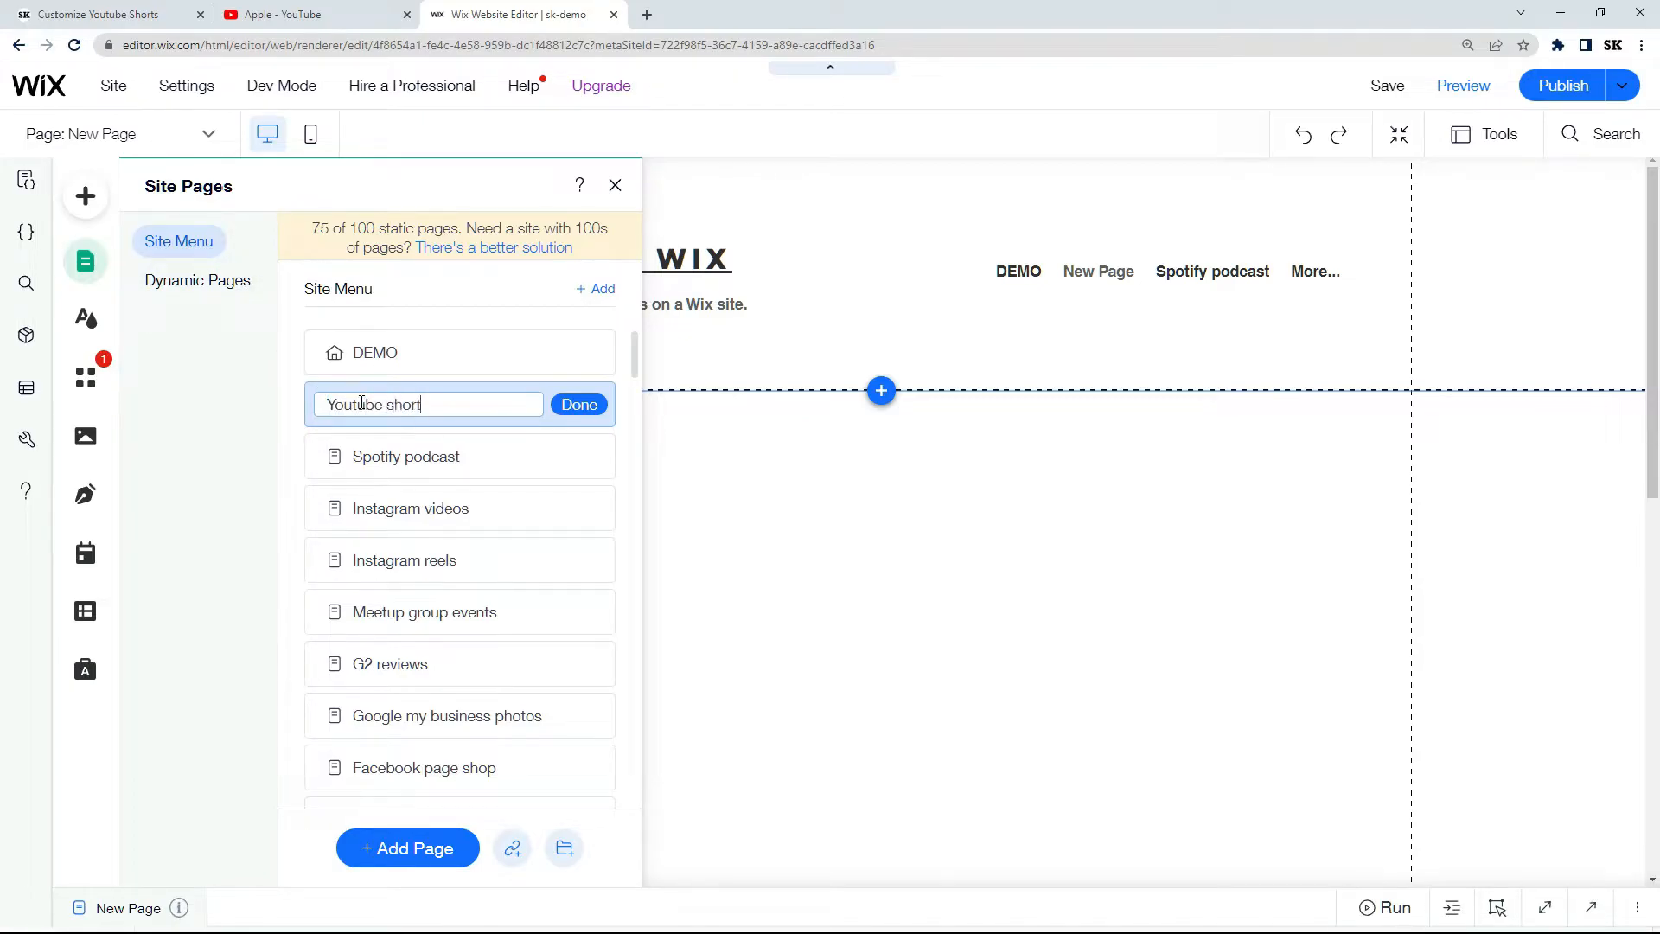
pyautogui.click(579, 406)
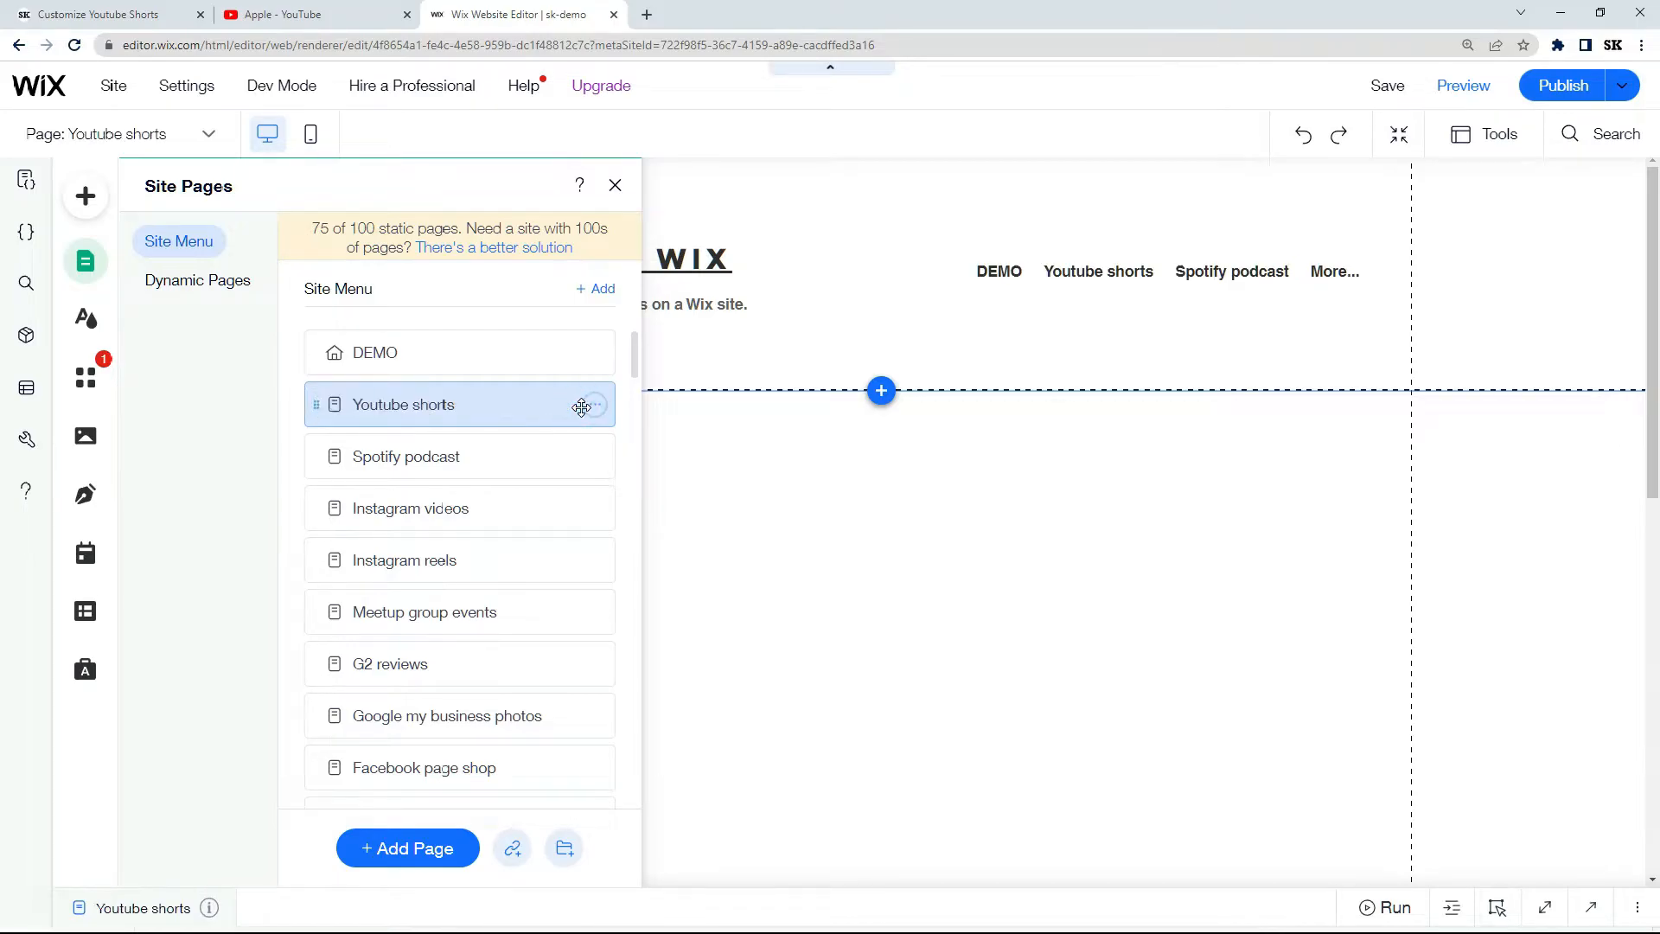
# Add an Embed HTML element to the Youtube shorts page and apply the copied widget code in its settings.
pyautogui.click(102, 192)
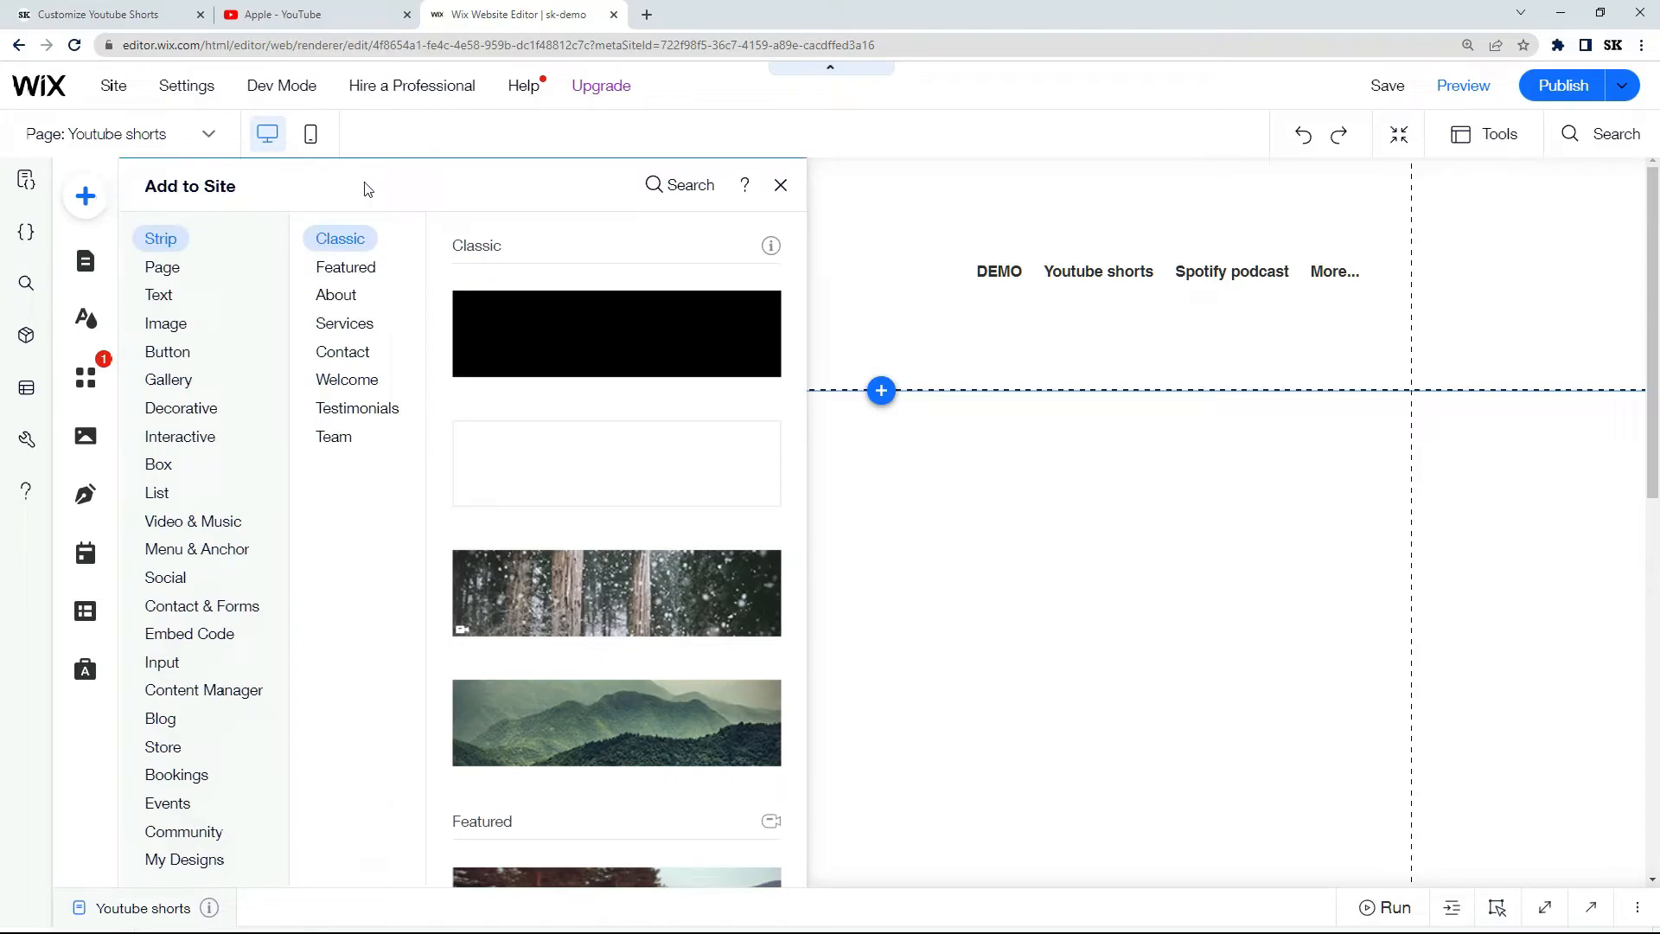
pyautogui.click(240, 646)
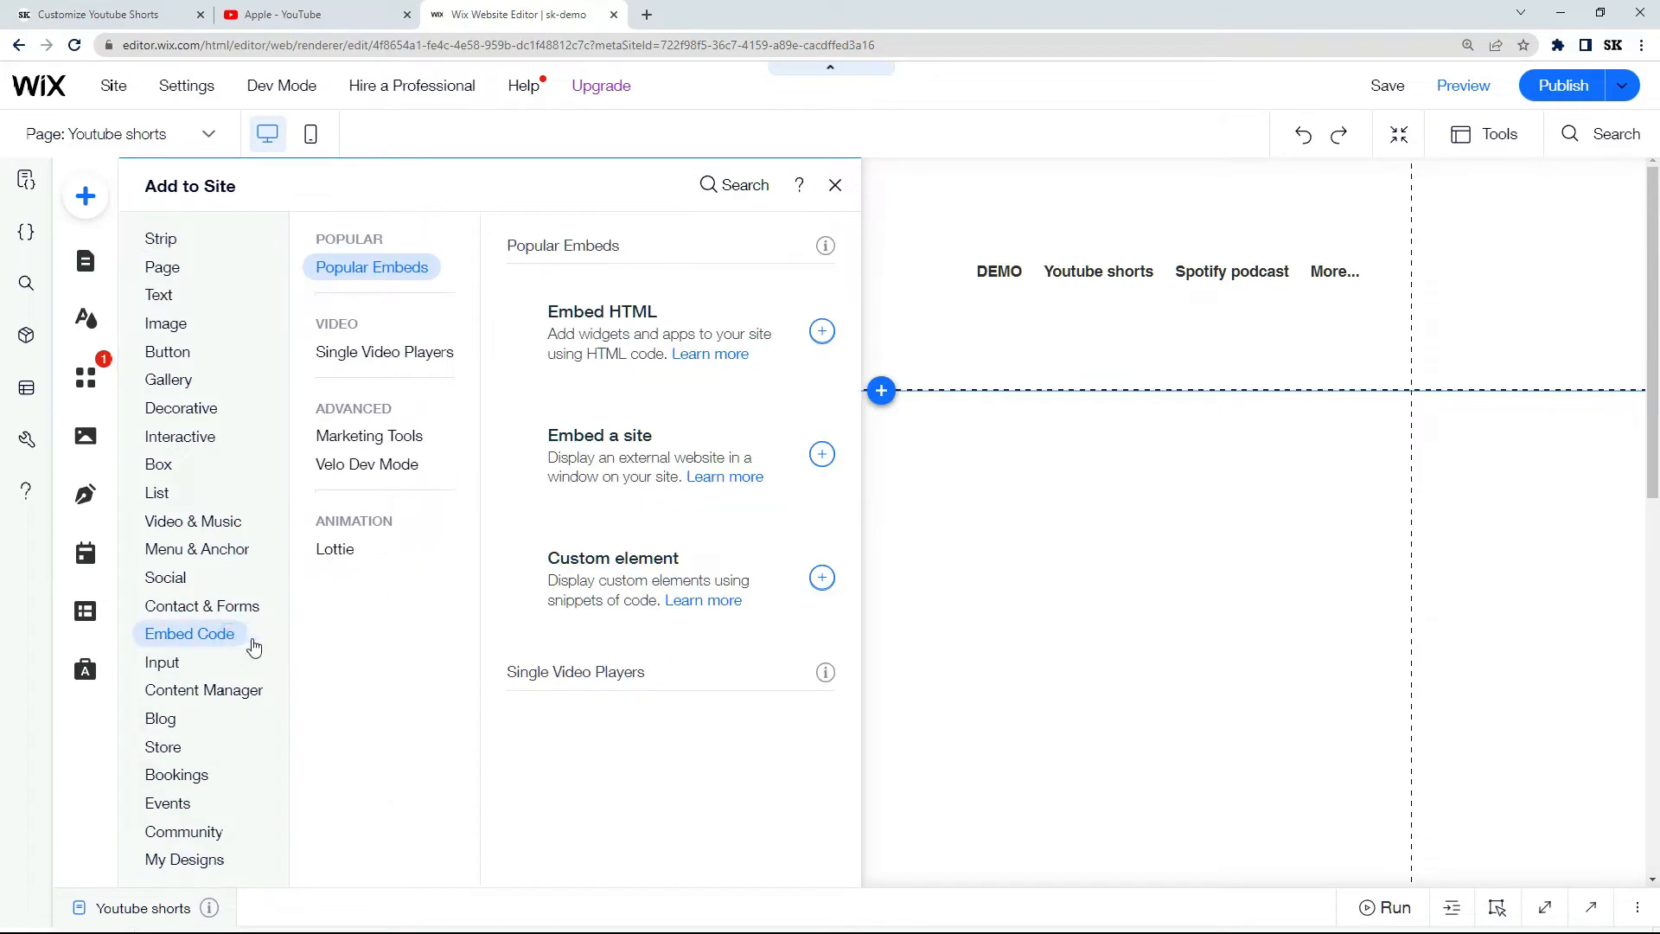
pyautogui.click(823, 332)
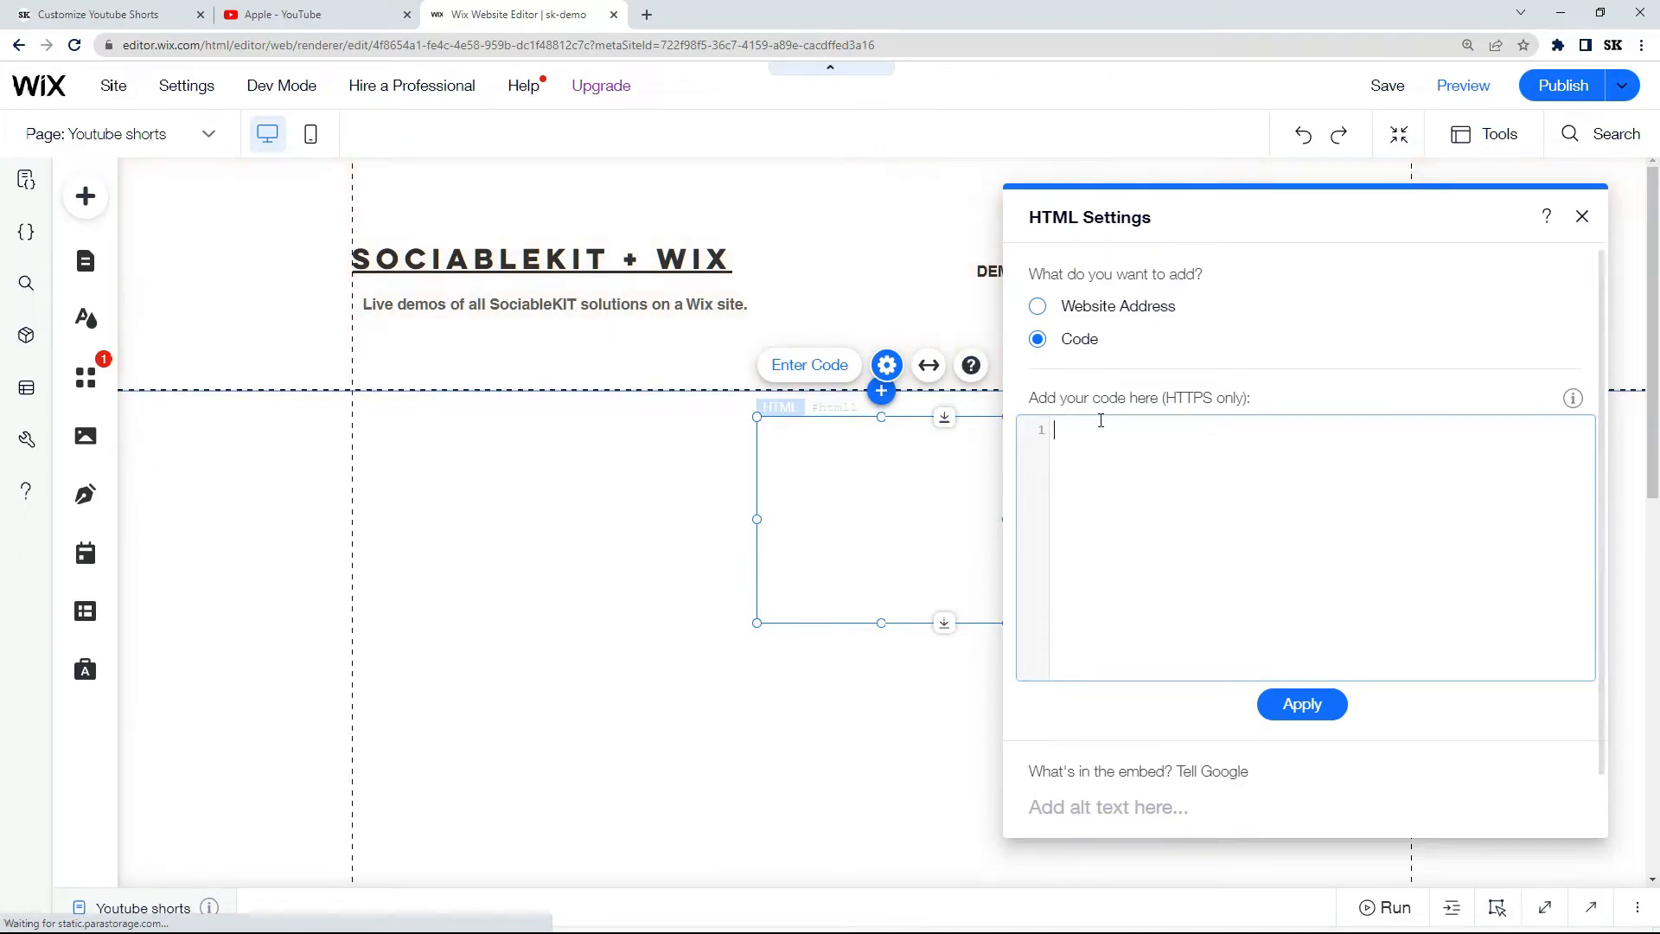
pyautogui.rightClick(1101, 427)
pyautogui.click(1150, 556)
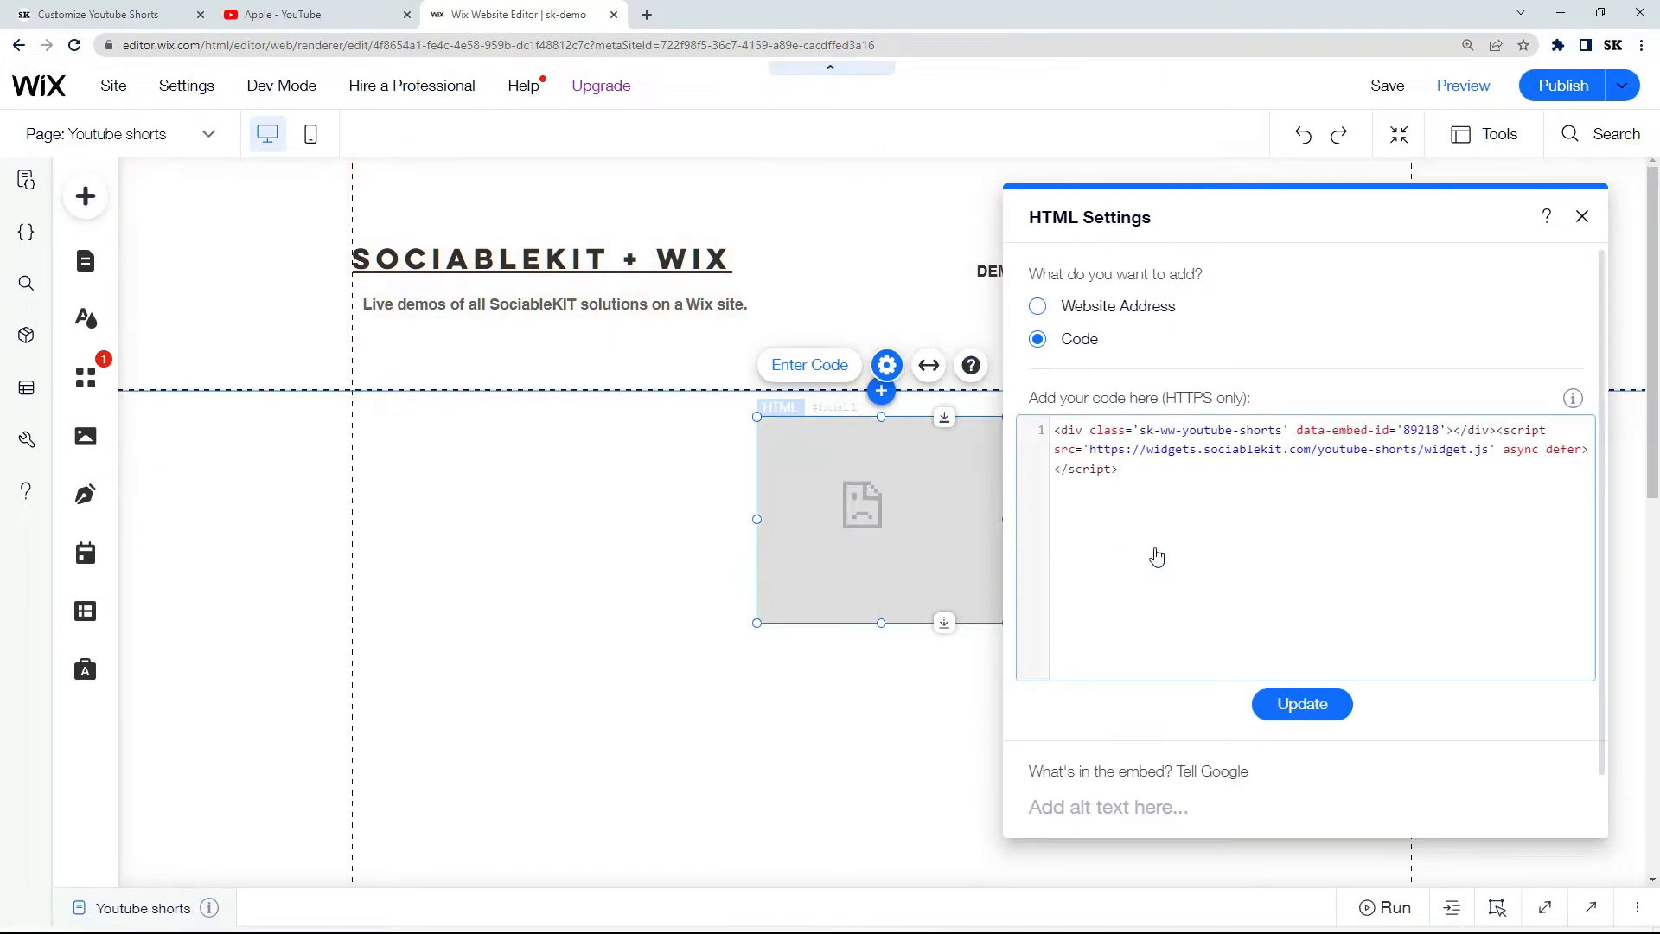
pyautogui.click(1288, 702)
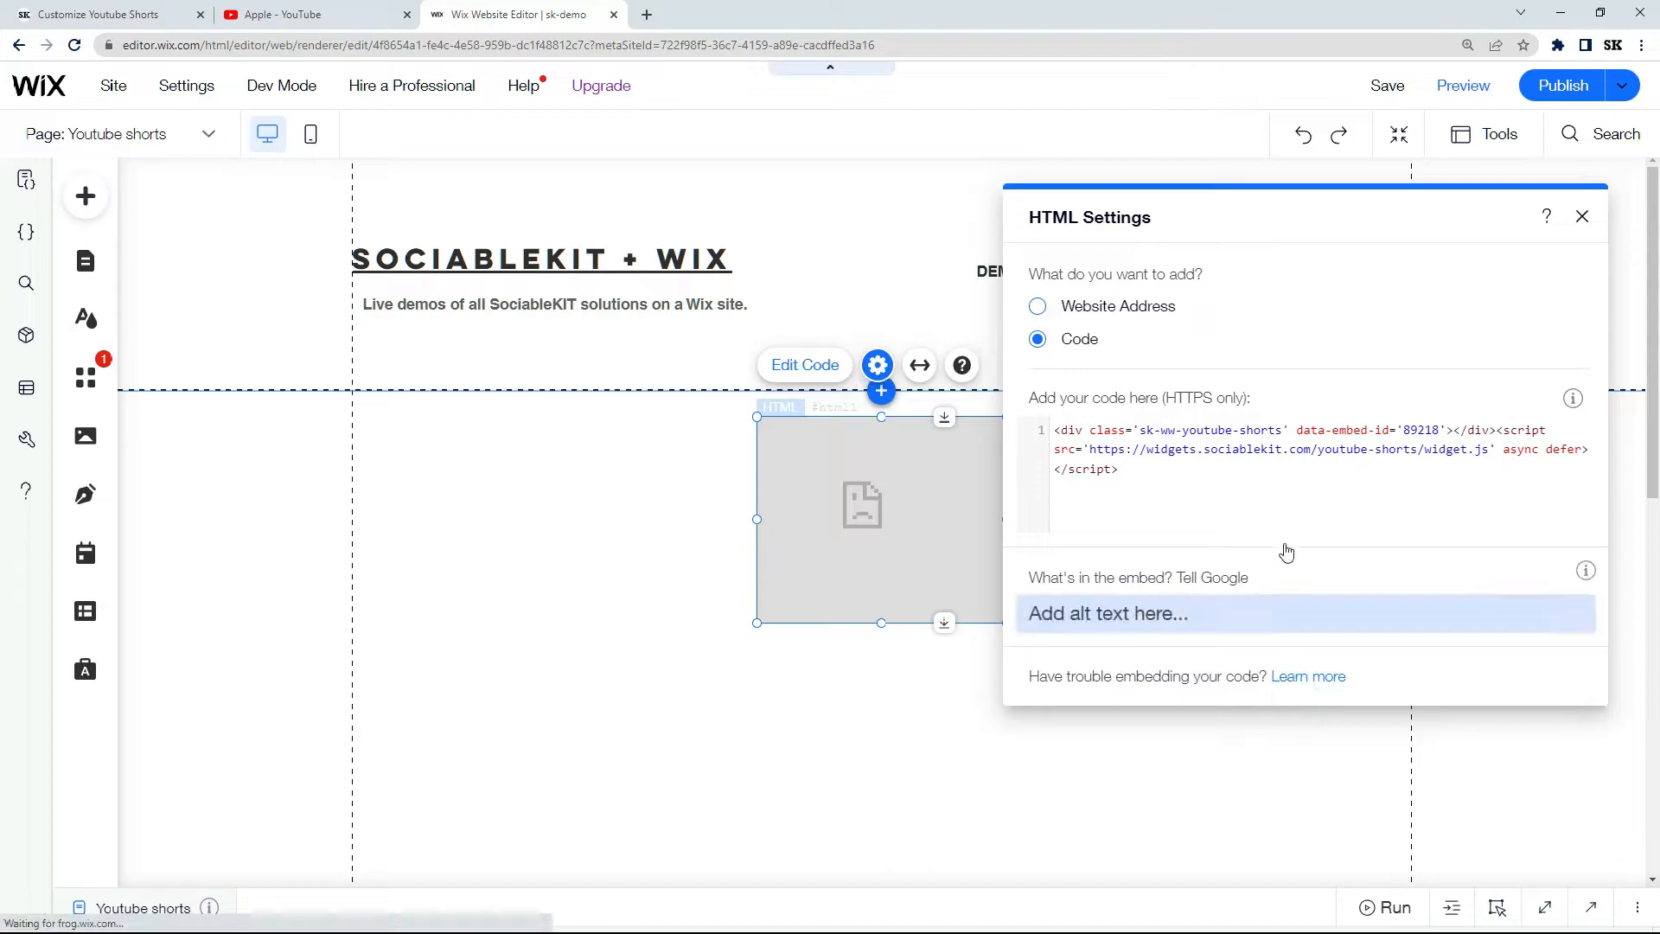
pyautogui.click(1583, 218)
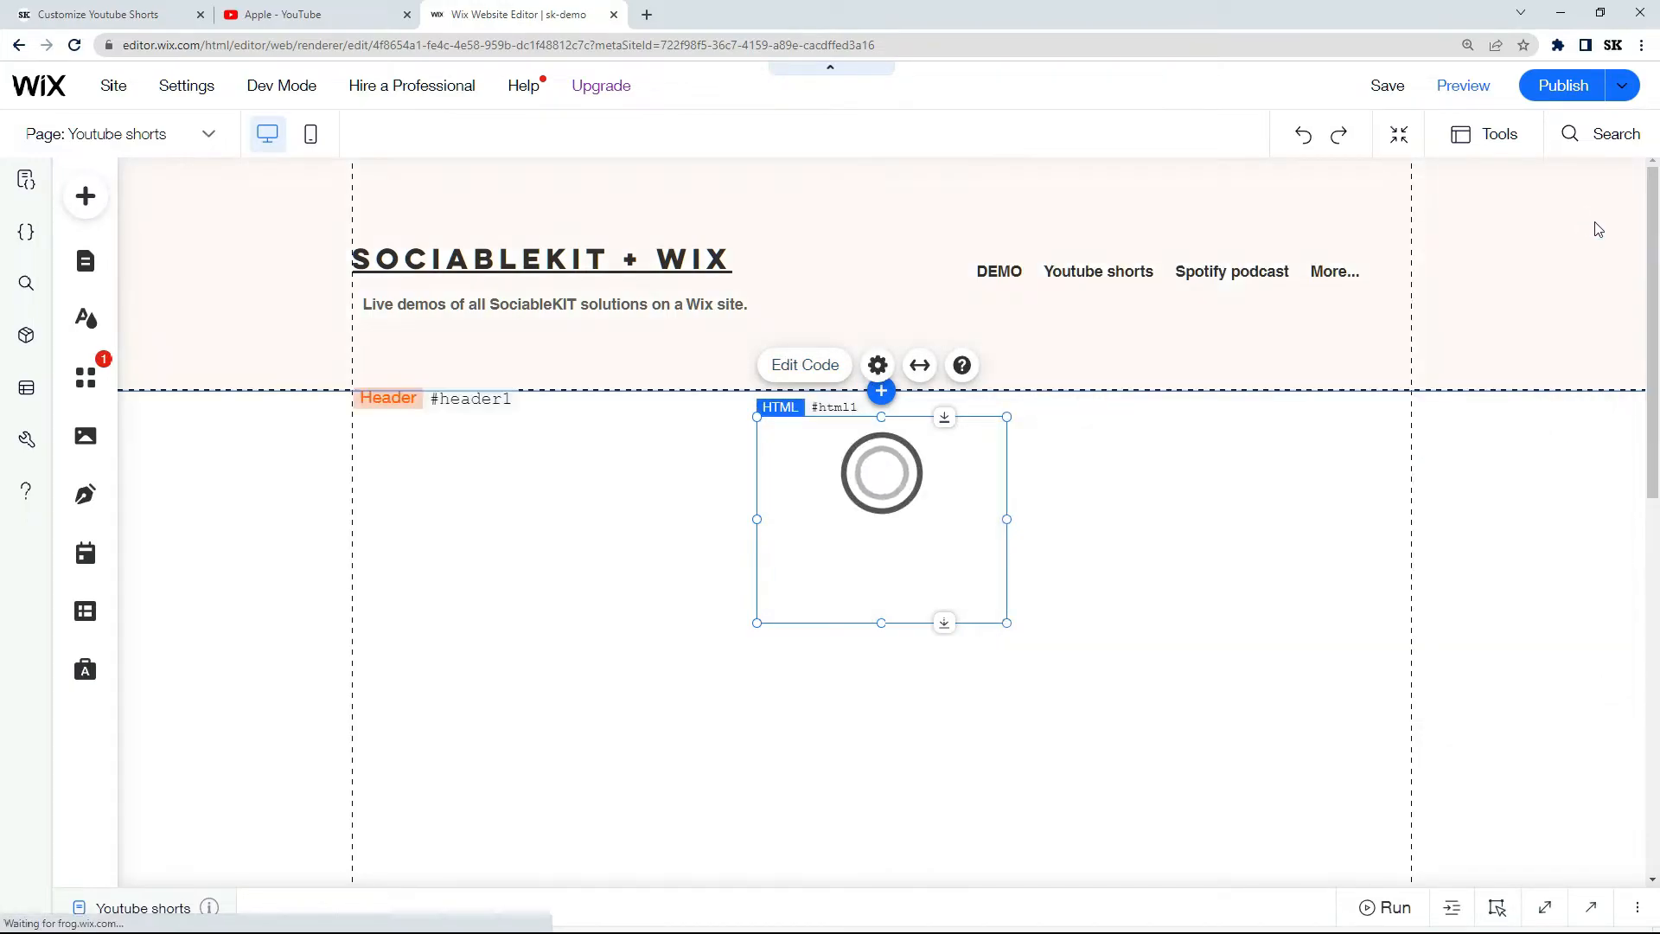
# Move the HTML embed to the upper-left gridline corner just below the header and enlarge it to fill the content area down to the footer.
pyautogui.moveTo(941, 466); pyautogui.dragTo(537, 434)
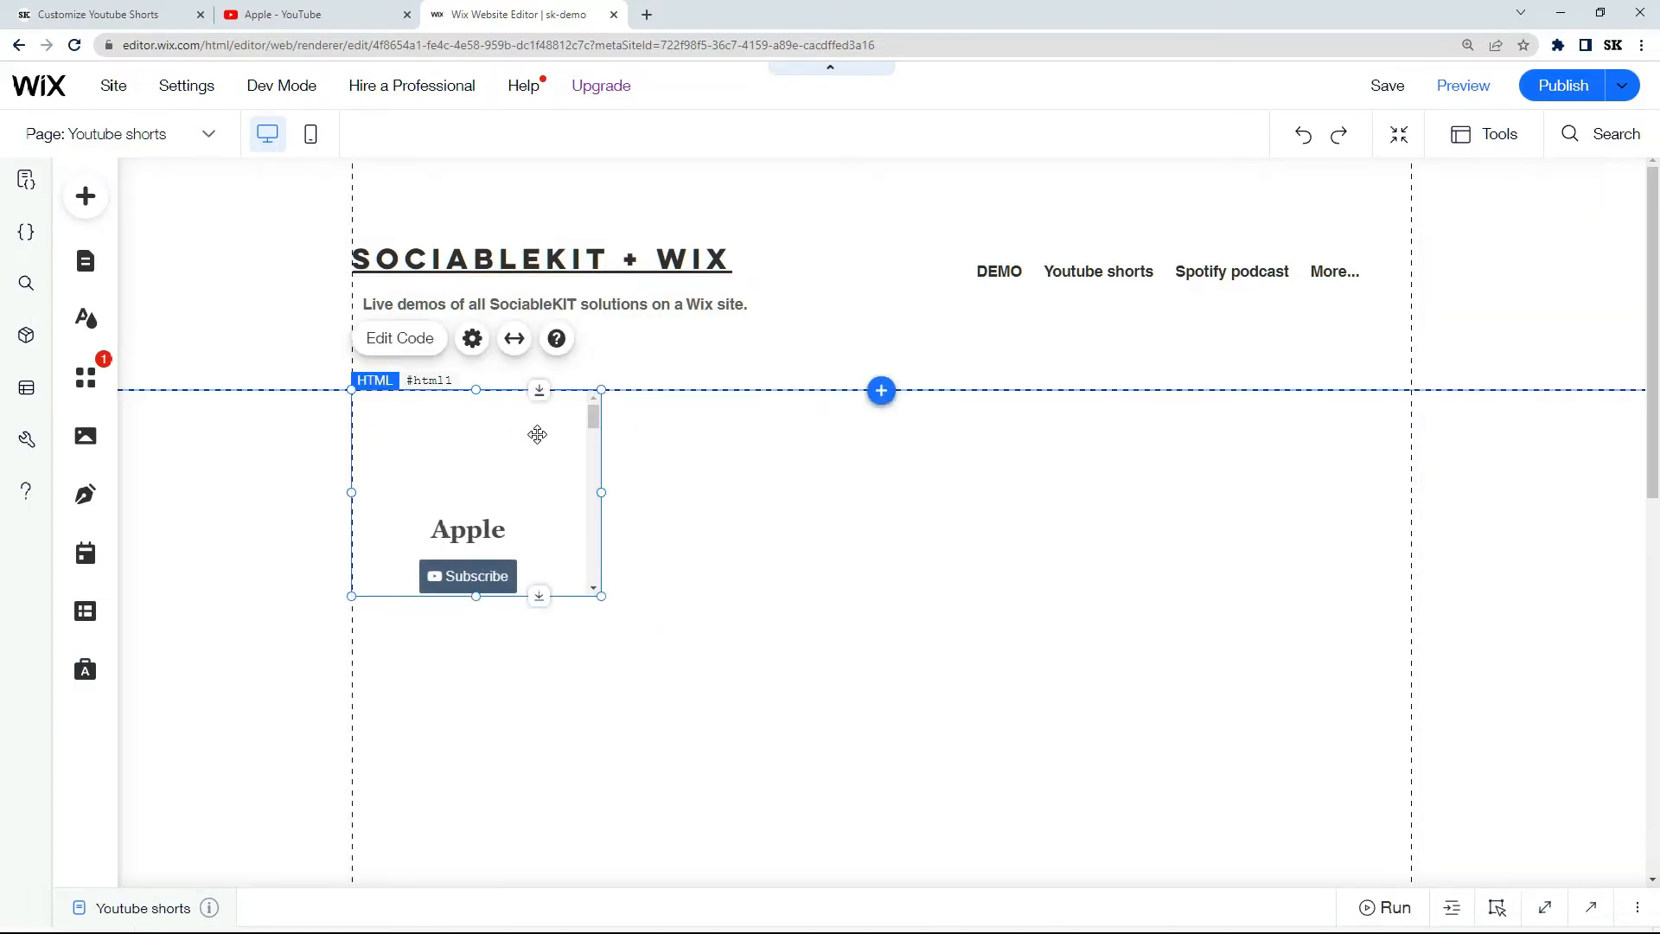
pyautogui.moveTo(1653, 277); pyautogui.dragTo(1653, 350)
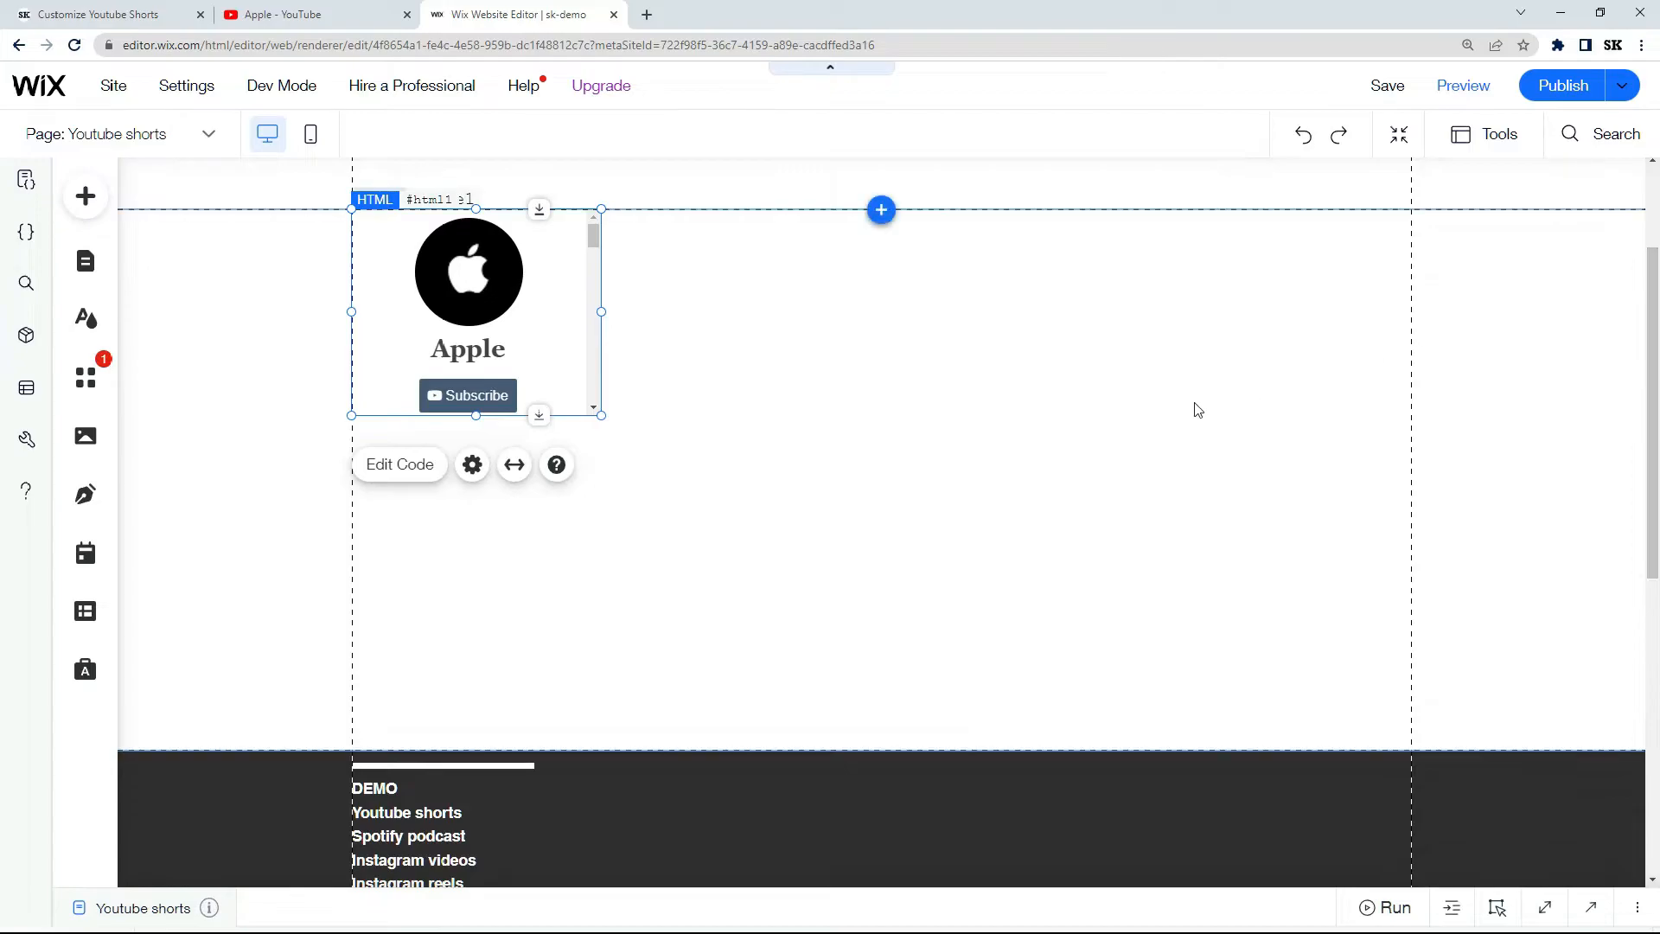
pyautogui.moveTo(603, 419); pyautogui.dragTo(1414, 753)
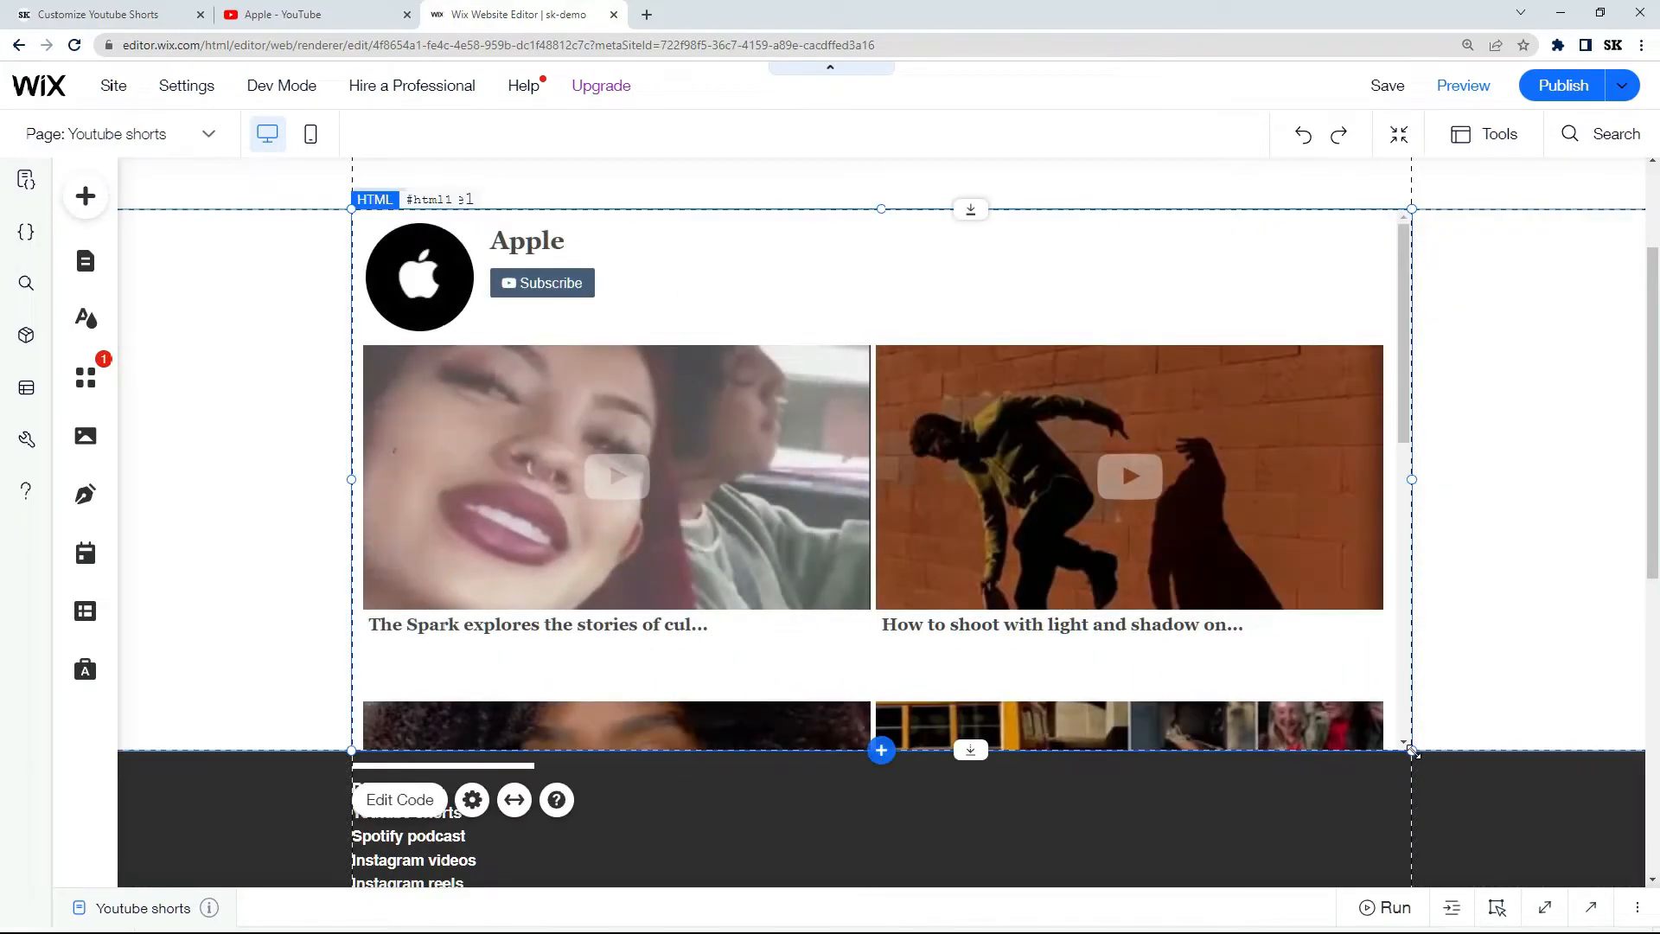
# Publish the site and open the Youtube shorts page on the live site.
pyautogui.scroll(3, 1639, 519)
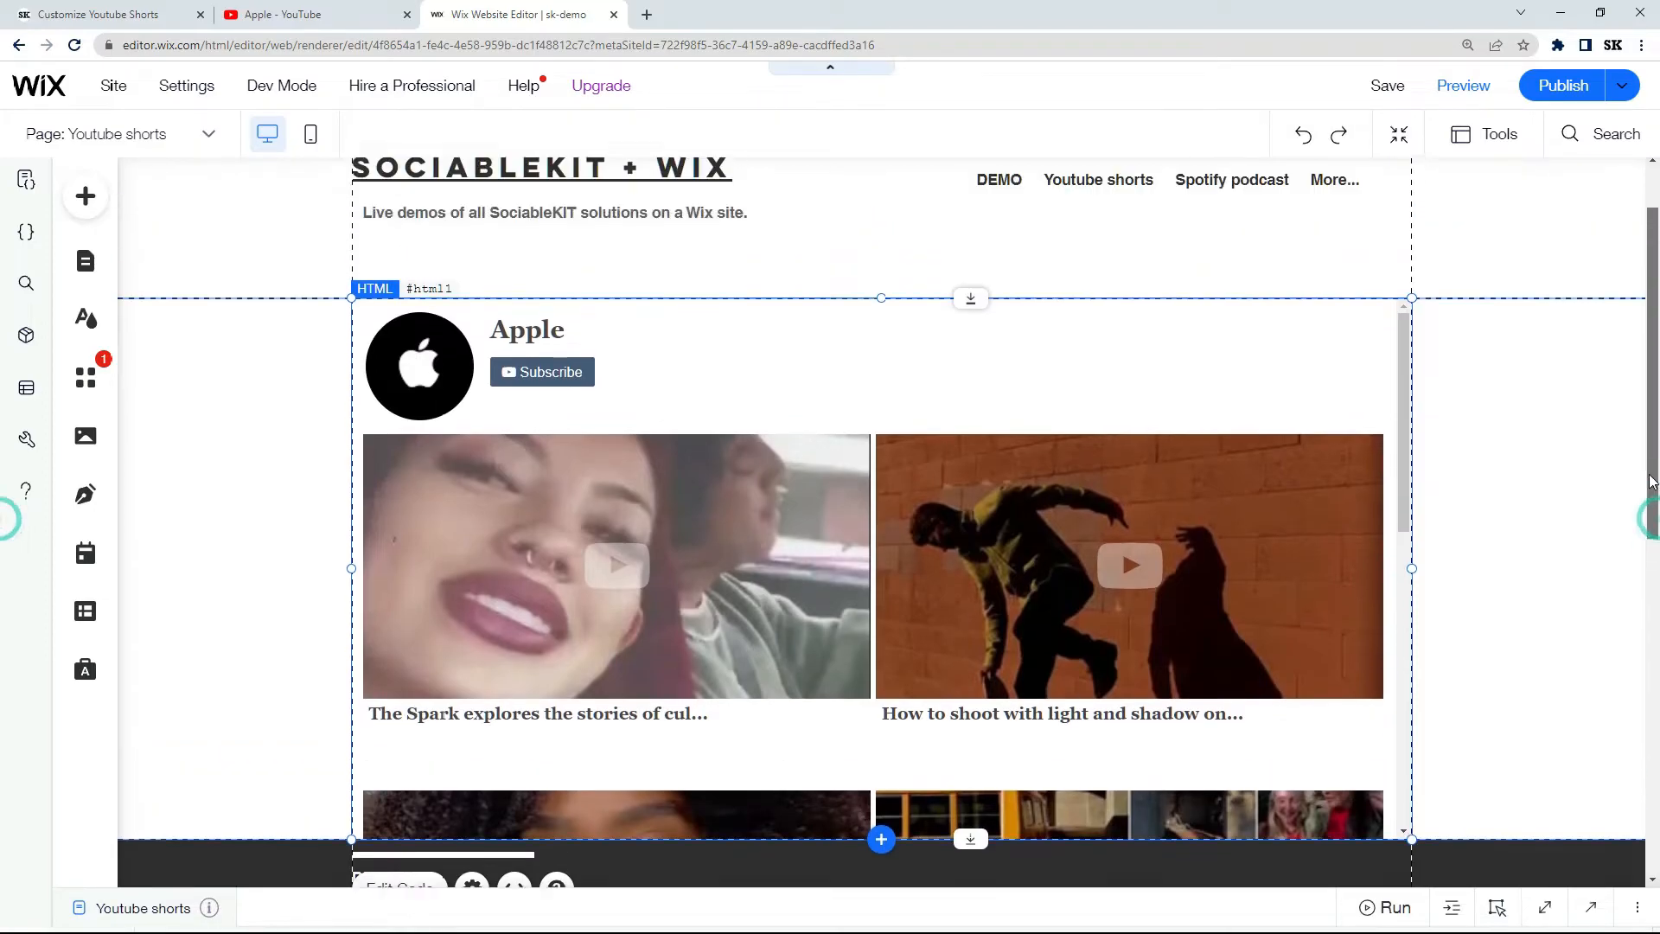
pyautogui.click(1552, 90)
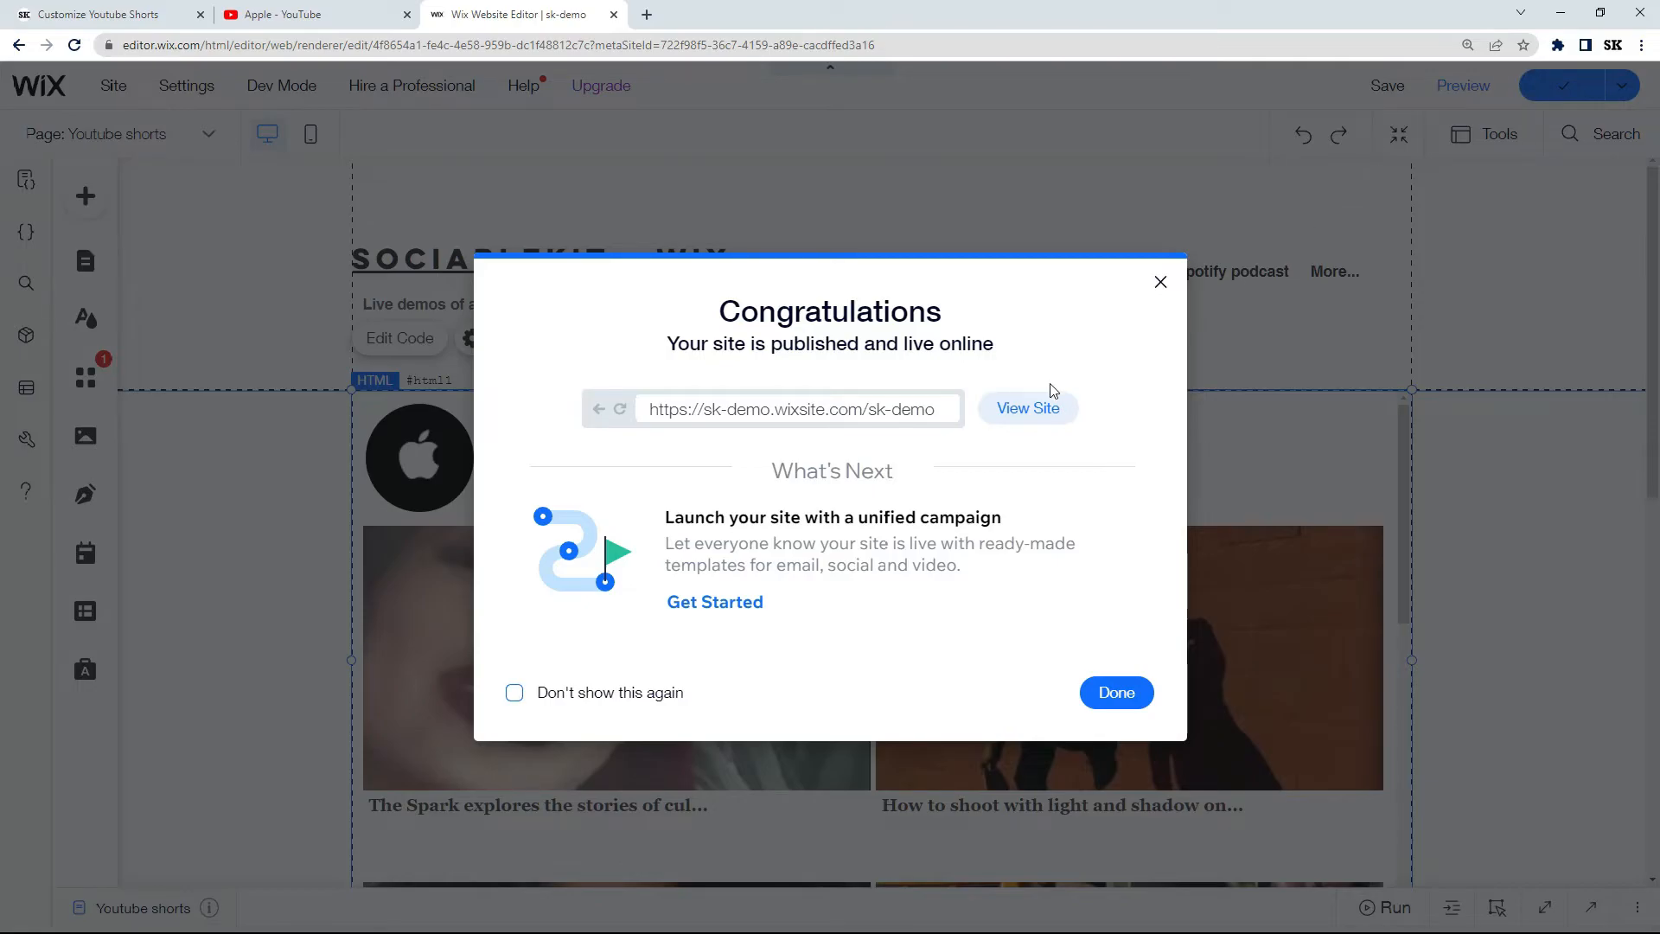
pyautogui.click(1026, 407)
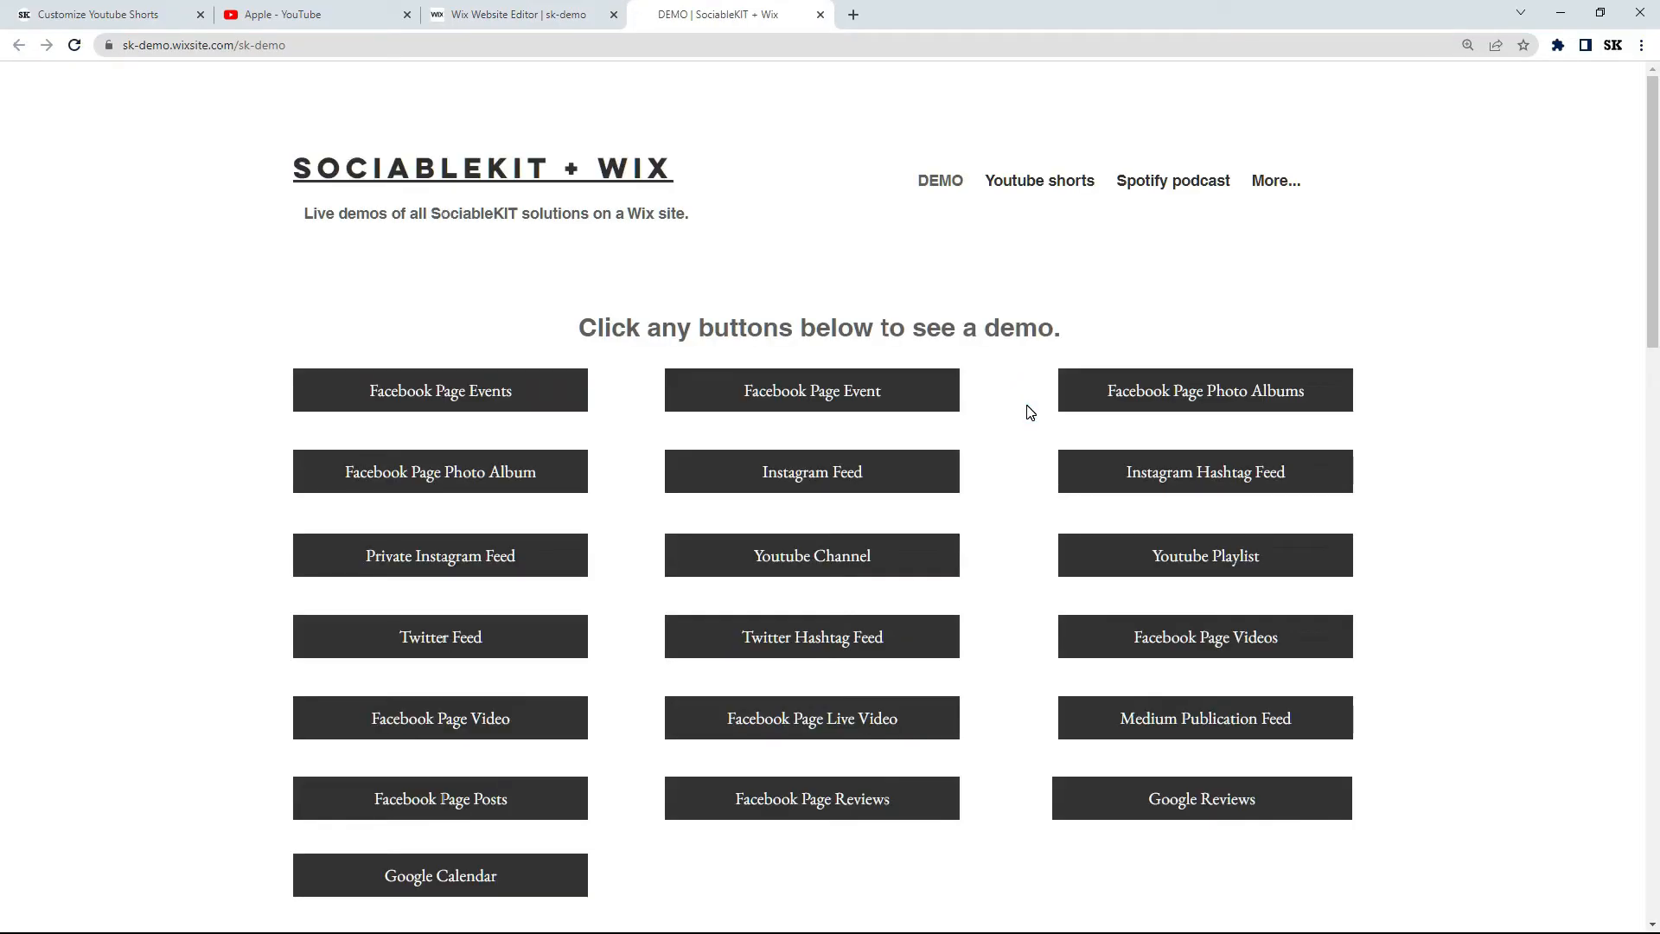
pyautogui.click(1056, 186)
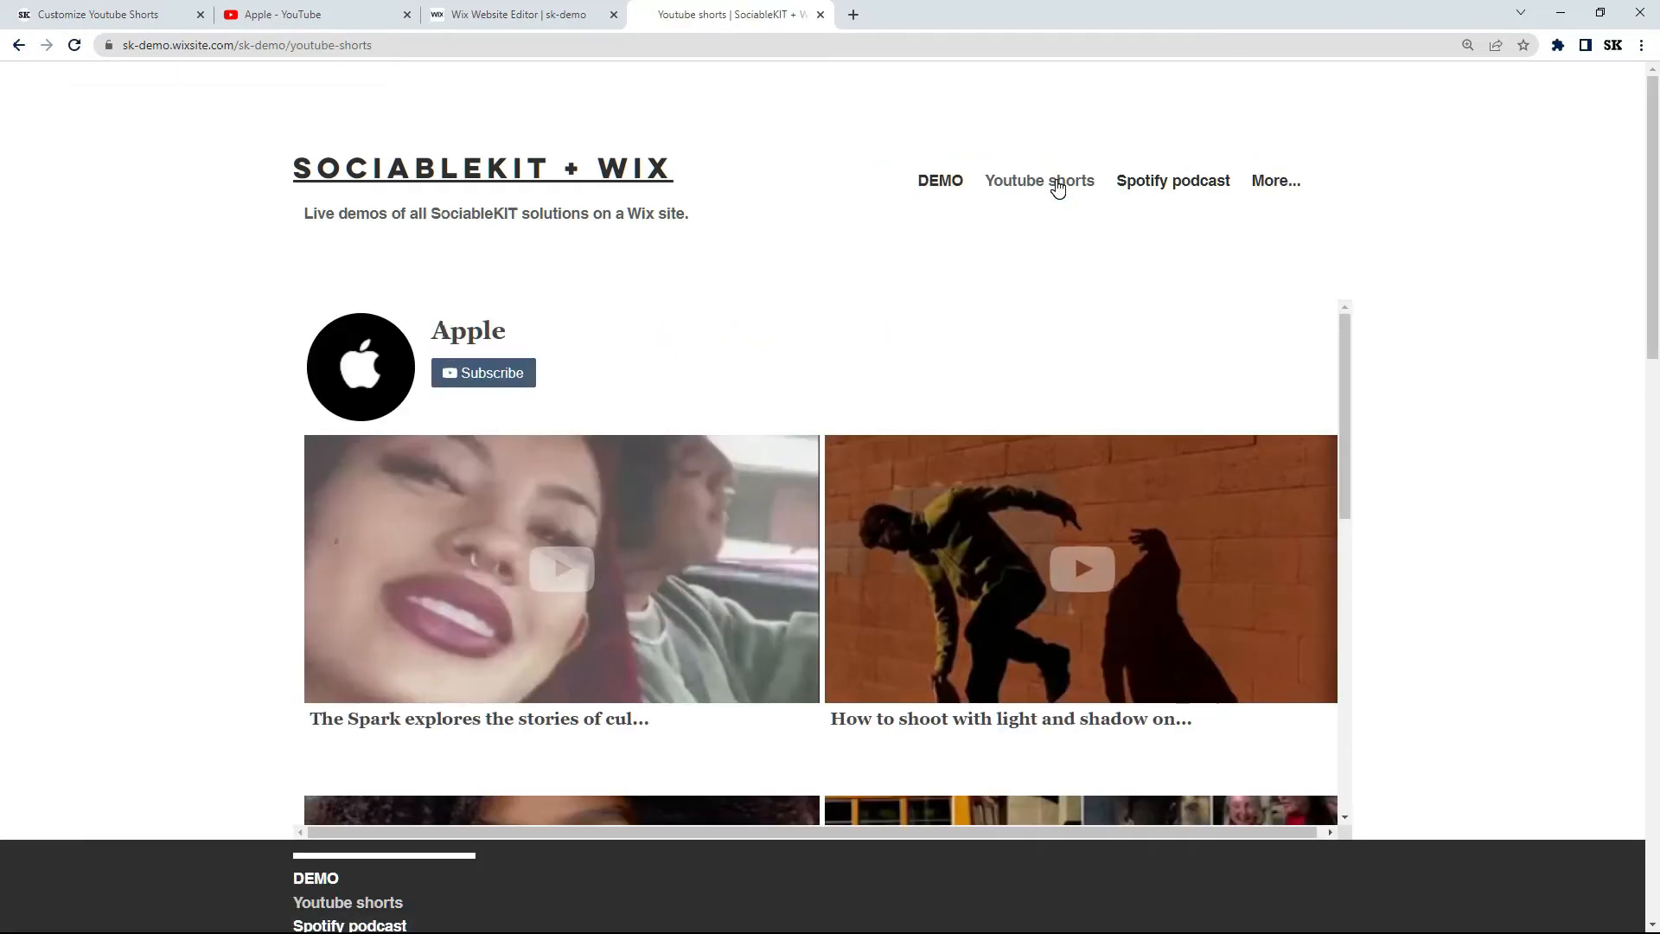
# Look through the embedded widget's shorts on the live page and load more shorts.
pyautogui.moveTo(1656, 99); pyautogui.dragTo(1658, 175)
pyautogui.moveTo(1346, 152); pyautogui.dragTo(1350, 479)
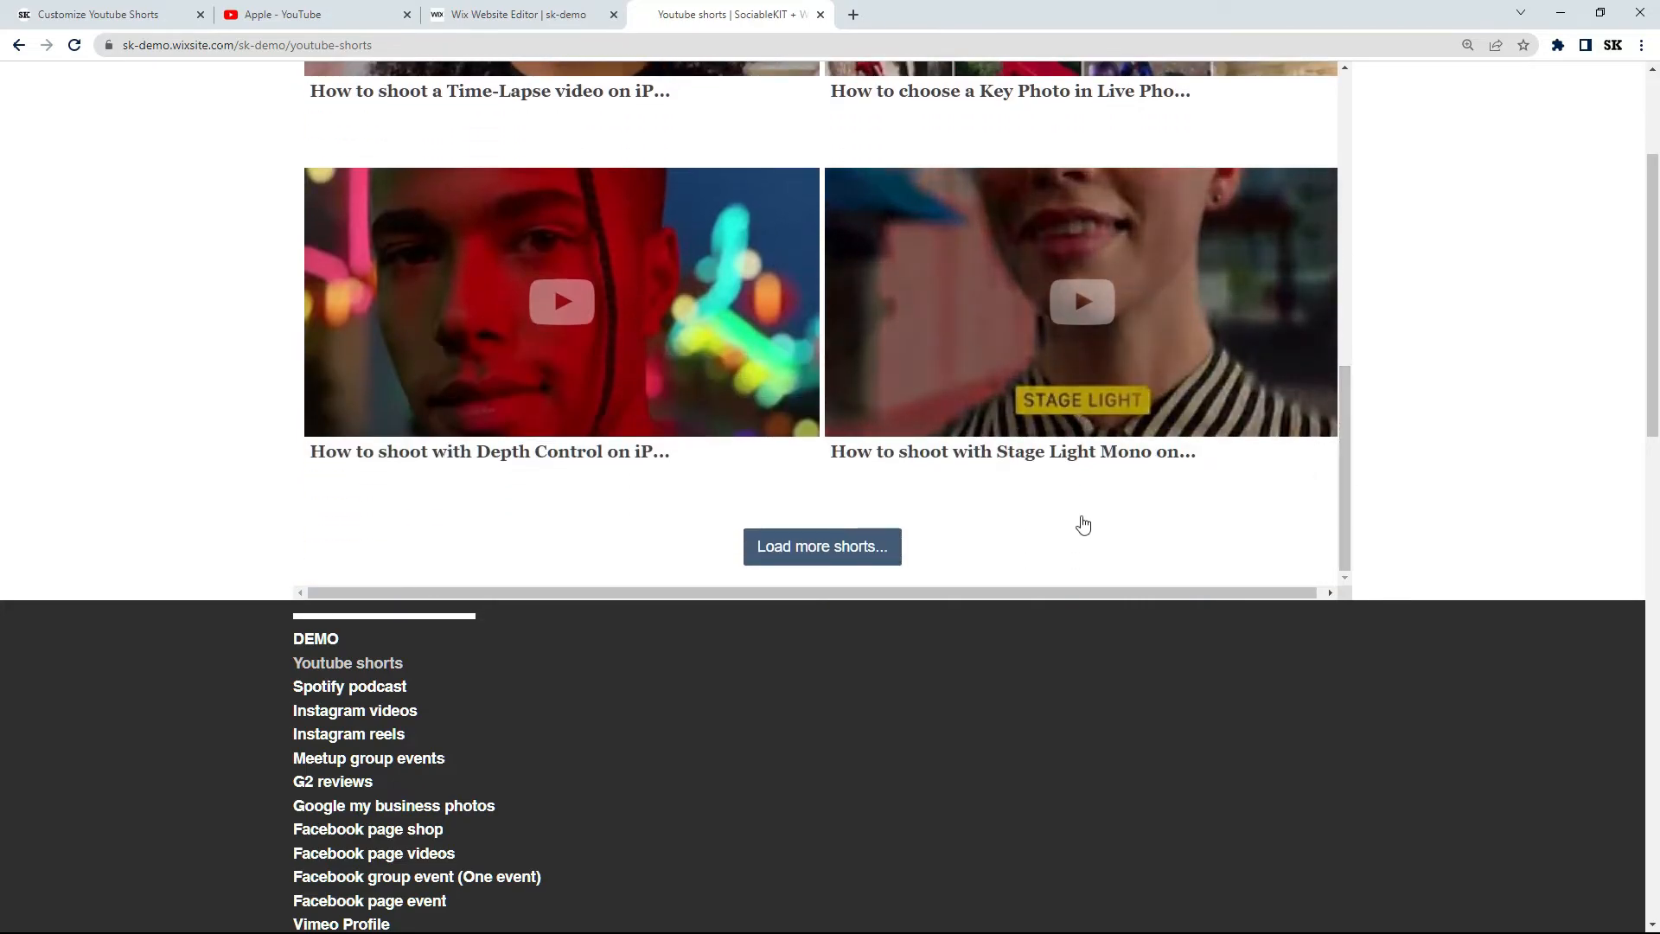
pyautogui.click(878, 560)
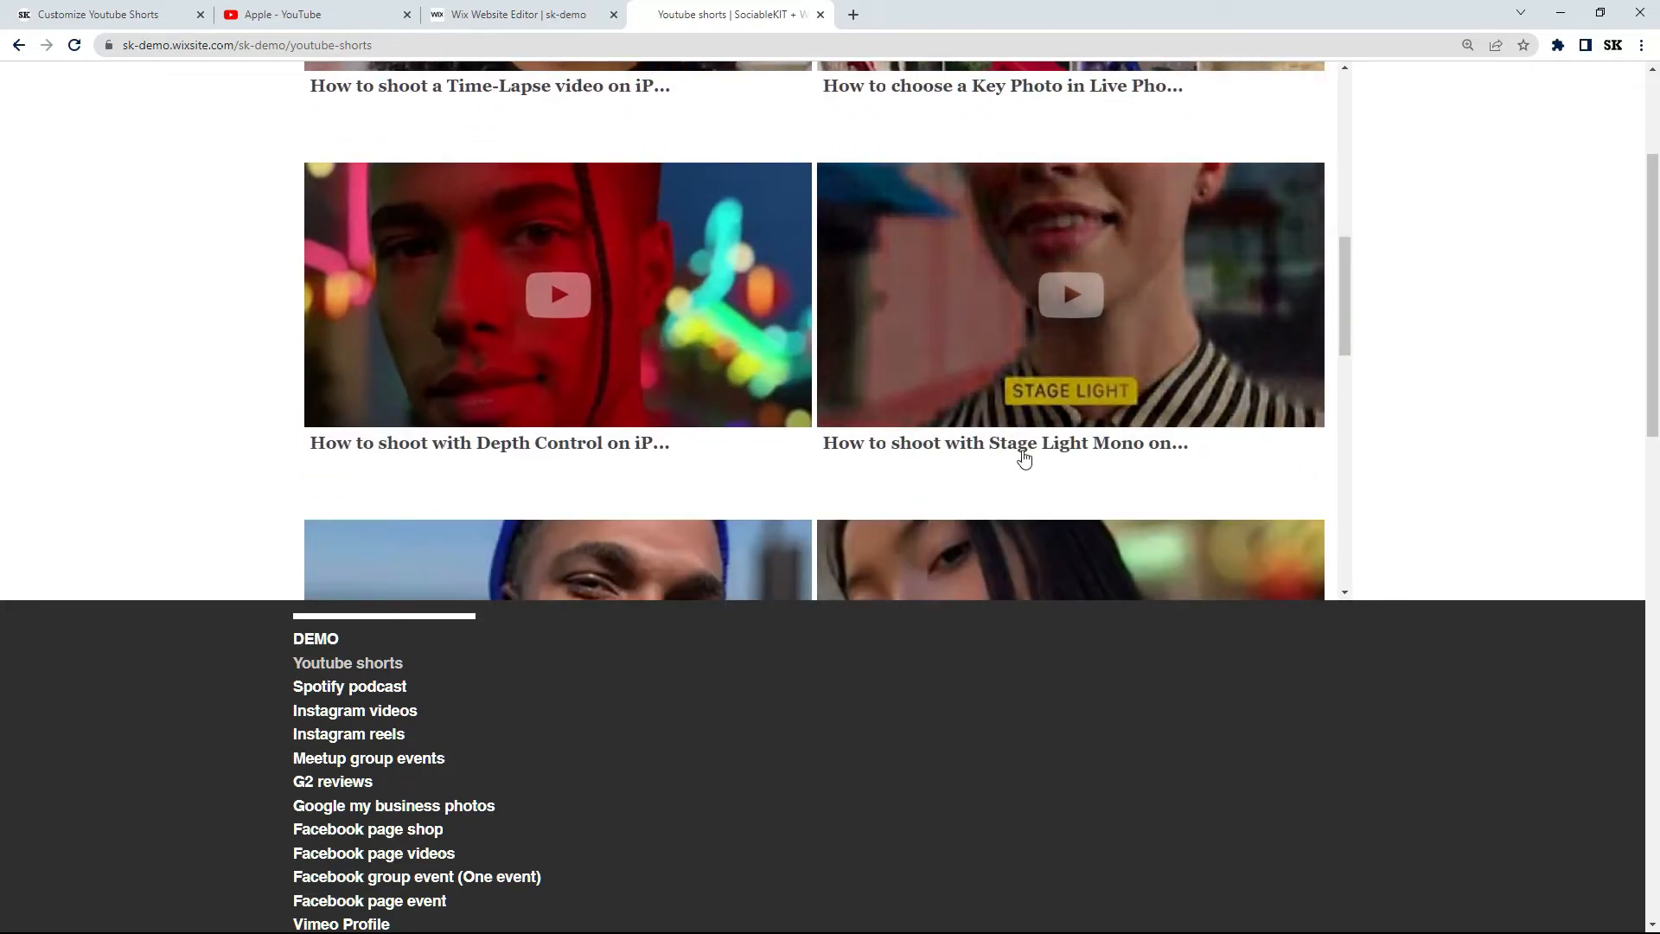
# Play the "How to shoot with Stage Light Mono on iPhone" short in its popup, close it and return to the start of the page.
pyautogui.moveTo(1344, 289)
pyautogui.mouseDown()
pyautogui.moveTo(1353, 533)
pyautogui.moveTo(1335, 286)
pyautogui.mouseUp()
pyautogui.click(1086, 367)
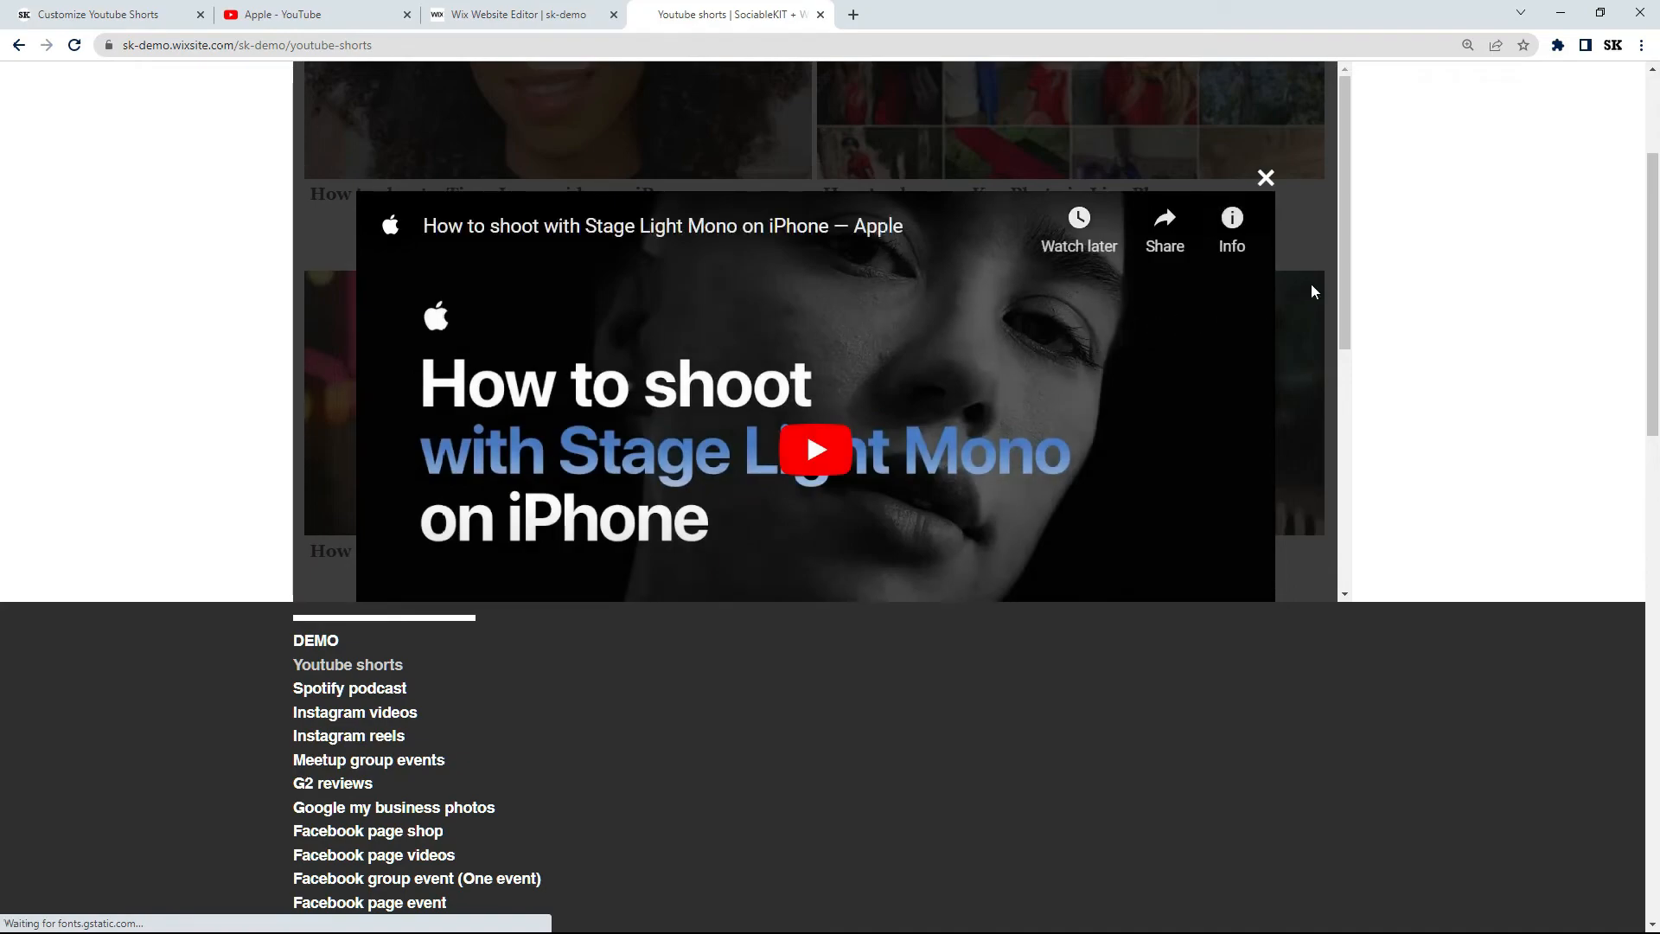
pyautogui.moveTo(1351, 255); pyautogui.dragTo(1346, 334)
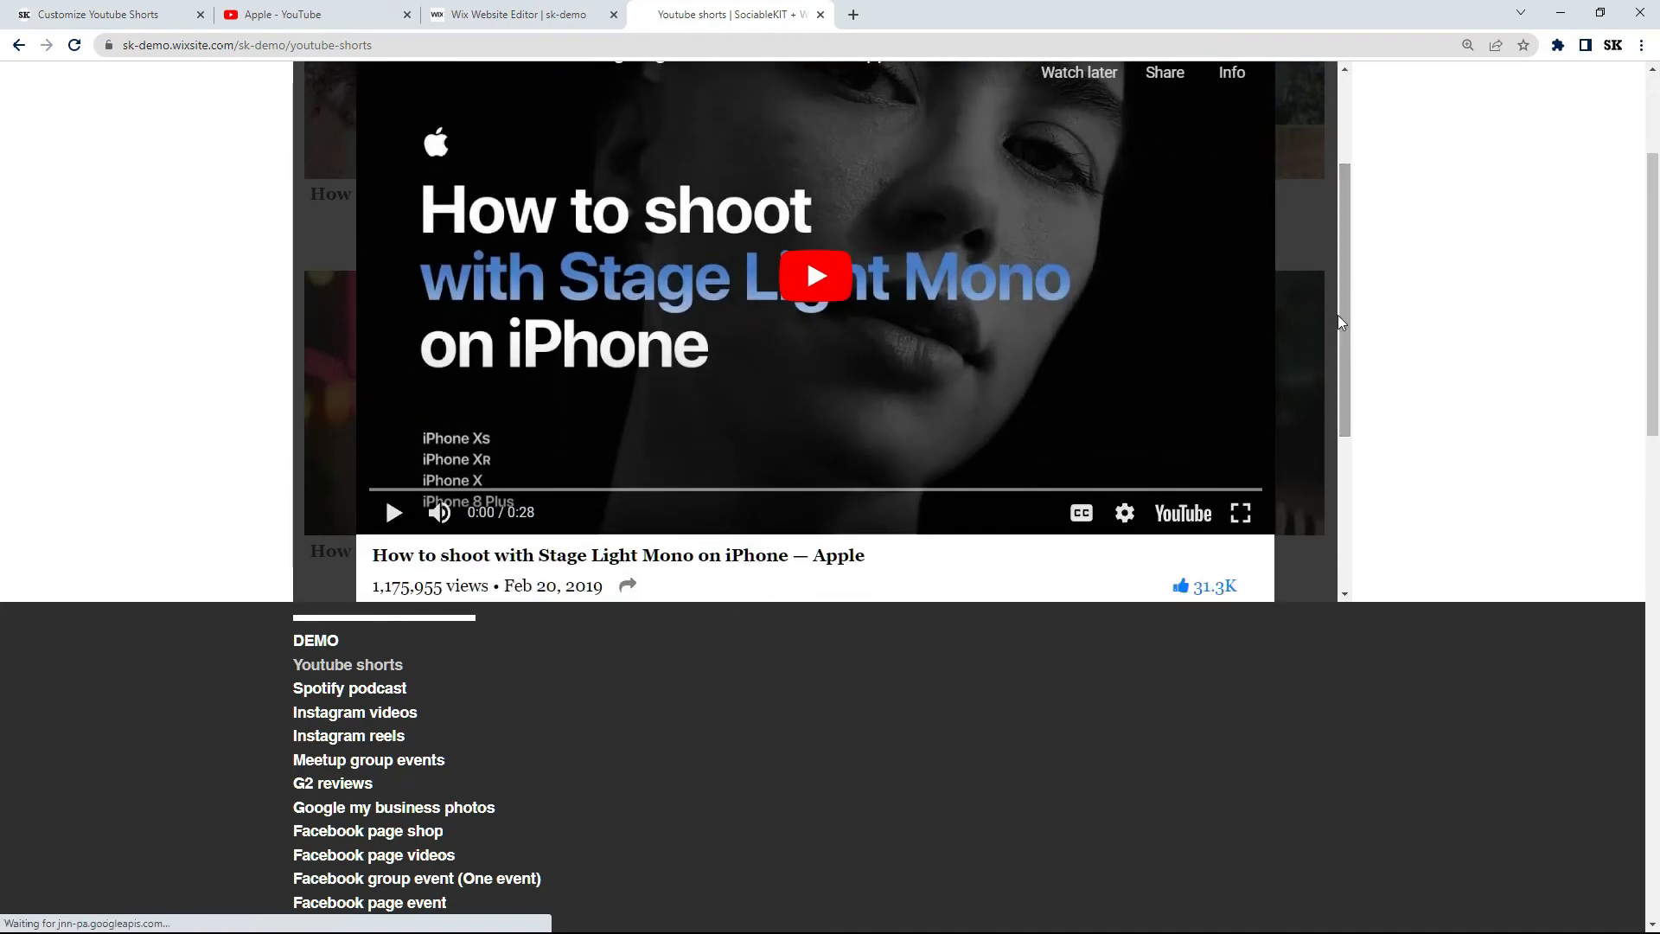
pyautogui.click(840, 290)
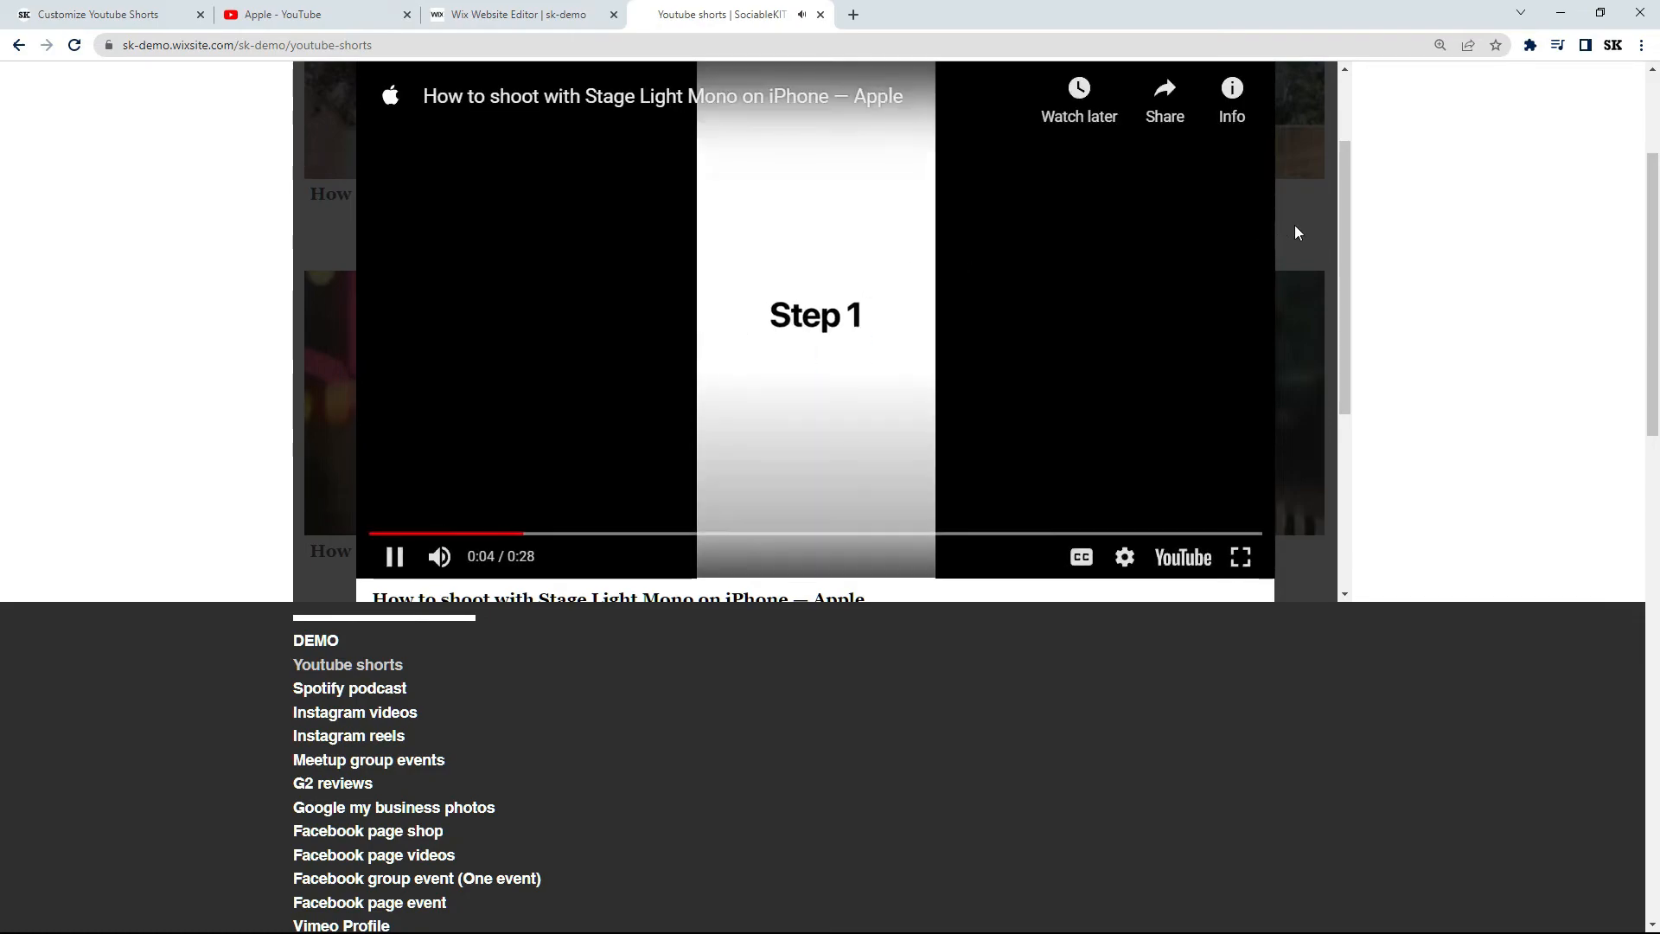
pyautogui.moveTo(1347, 197); pyautogui.dragTo(1341, 152)
pyautogui.click(1261, 133)
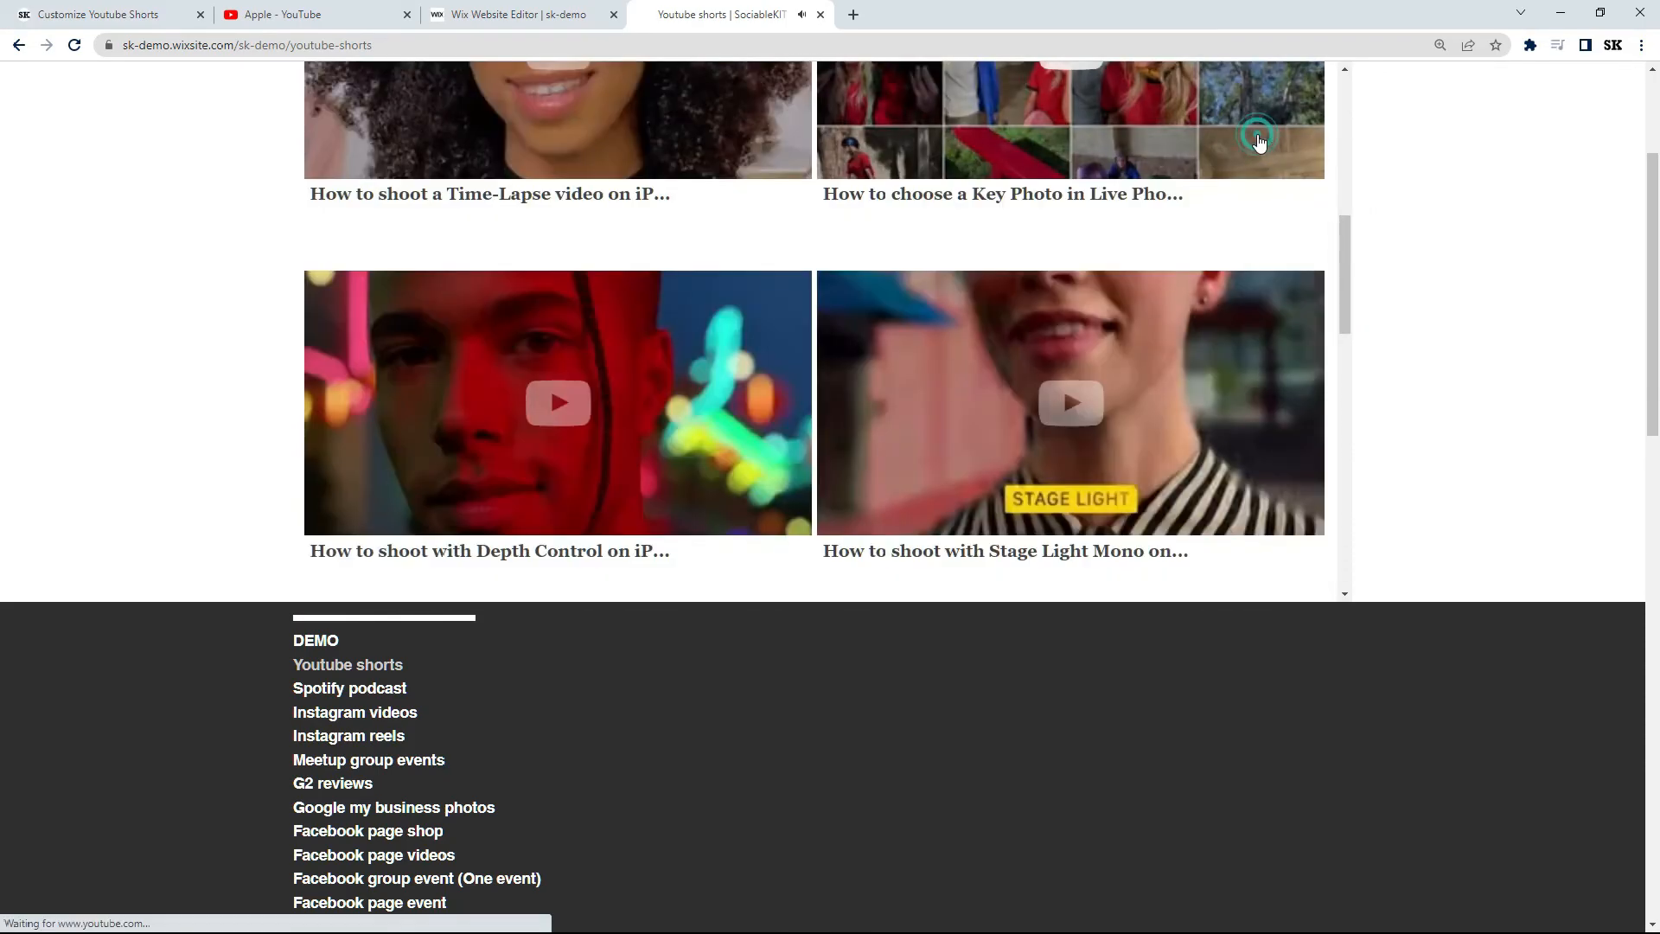
pyautogui.moveTo(1351, 239); pyautogui.dragTo(1354, 95)
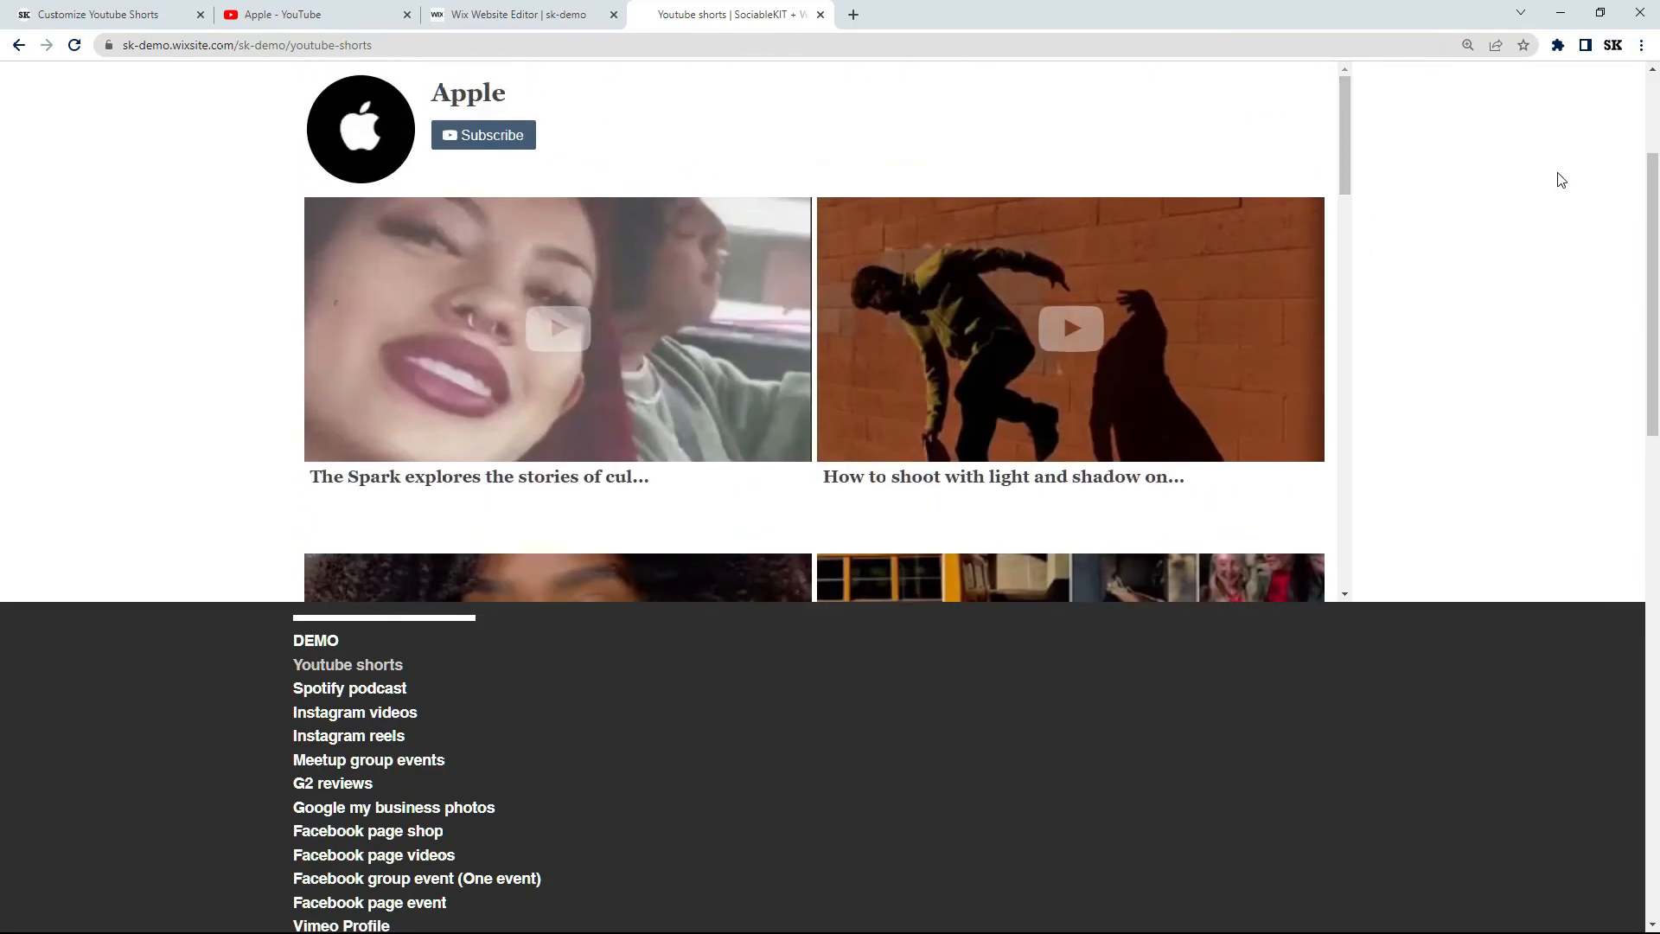
pyautogui.moveTo(1651, 173); pyautogui.dragTo(1648, 95)
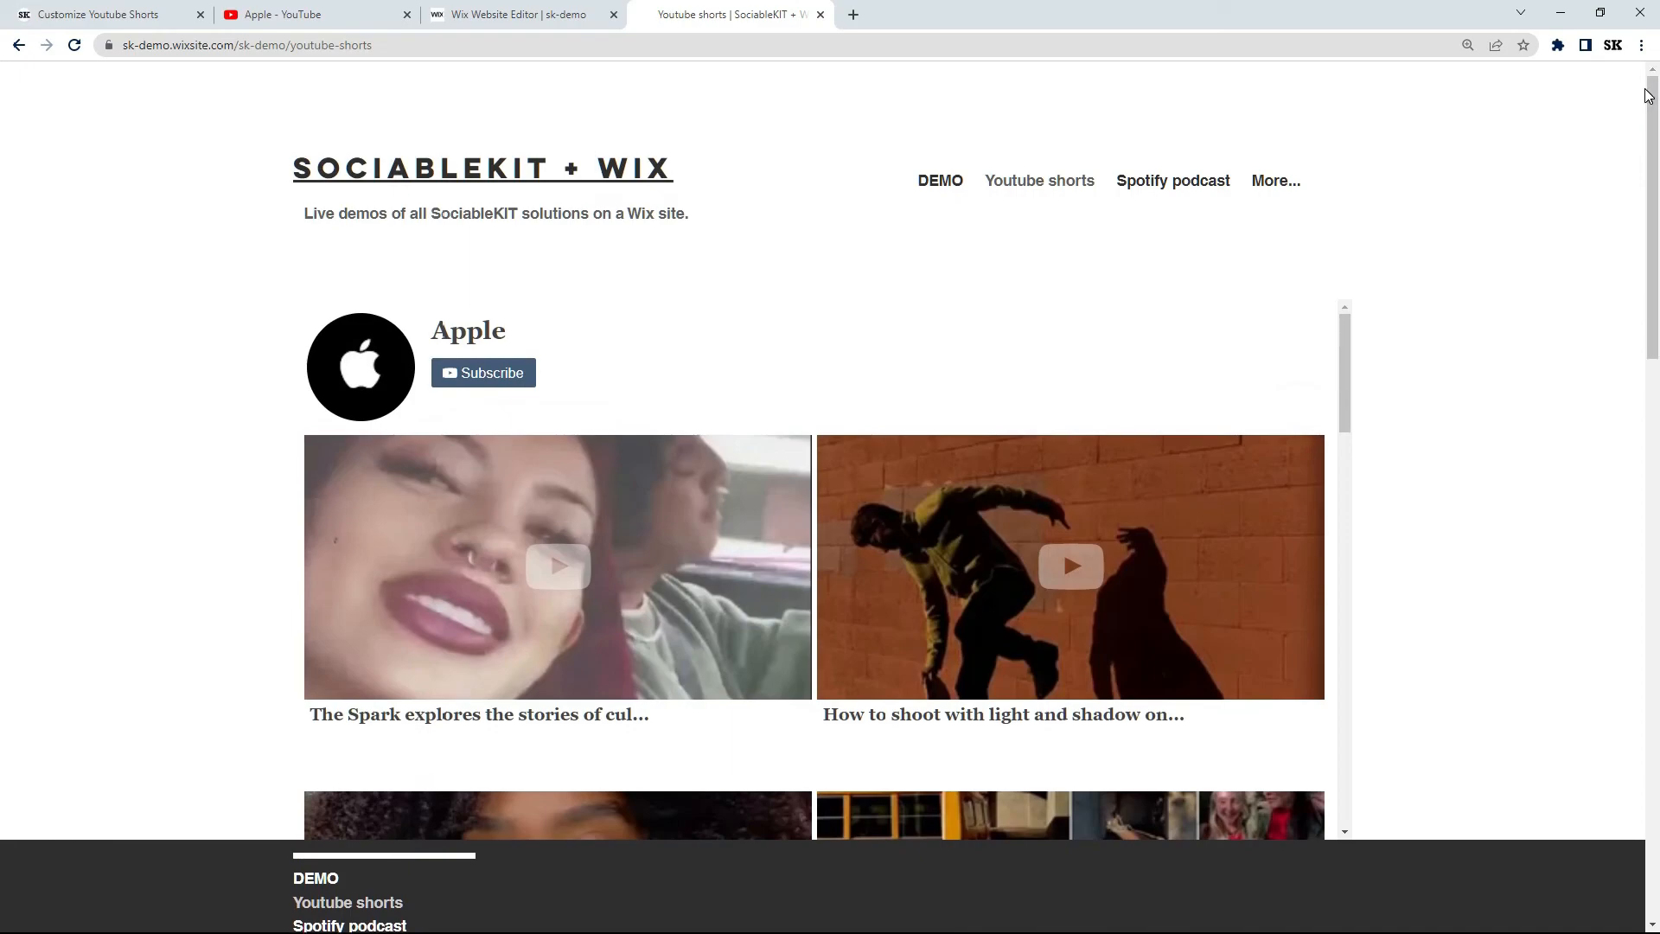